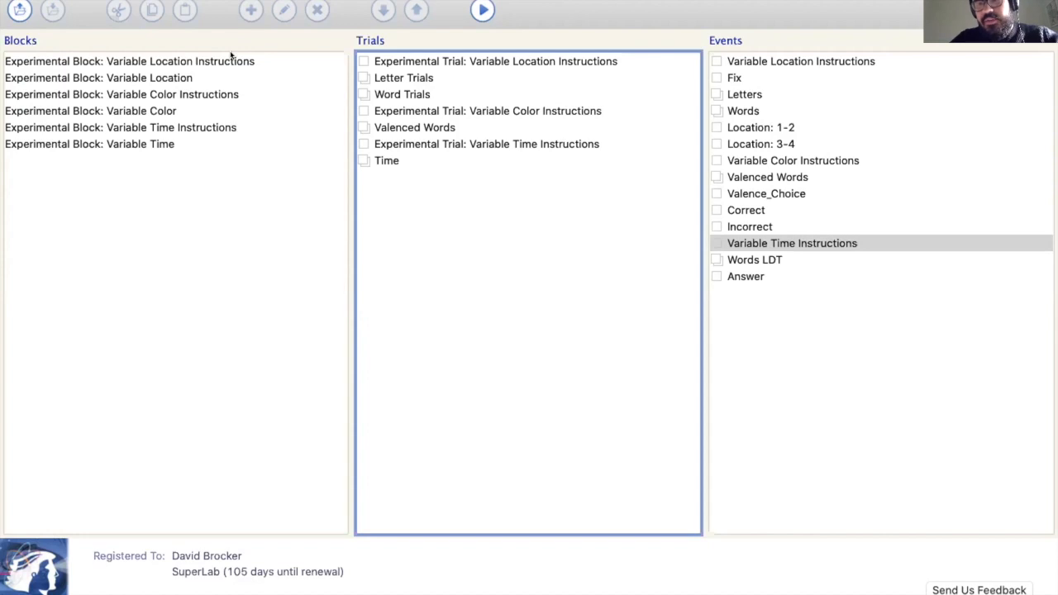
Open the experiment's trial variables and view the variable types that can be created.
click(230, 1)
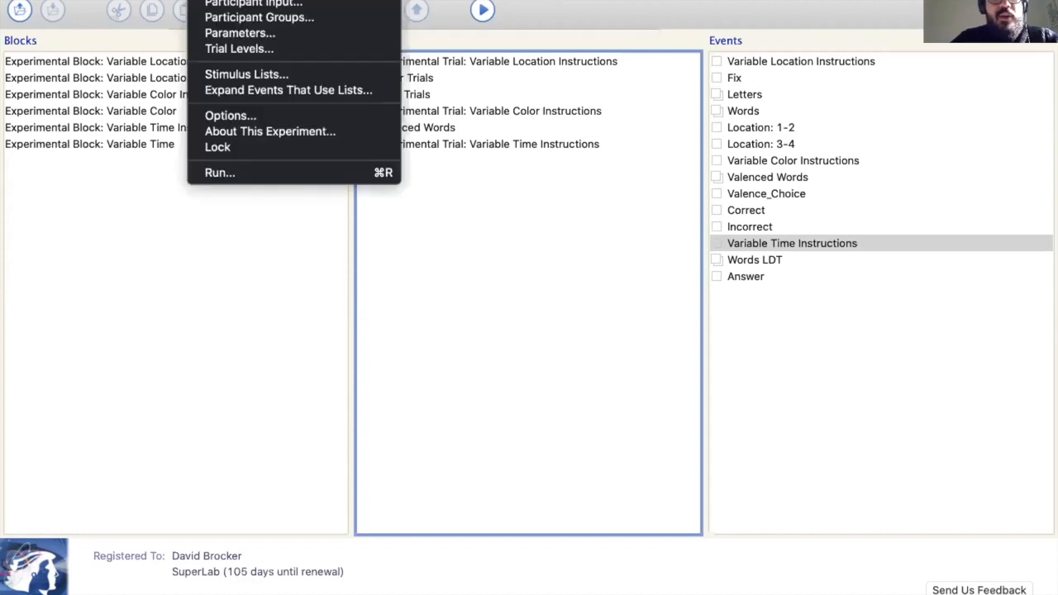
click(244, 48)
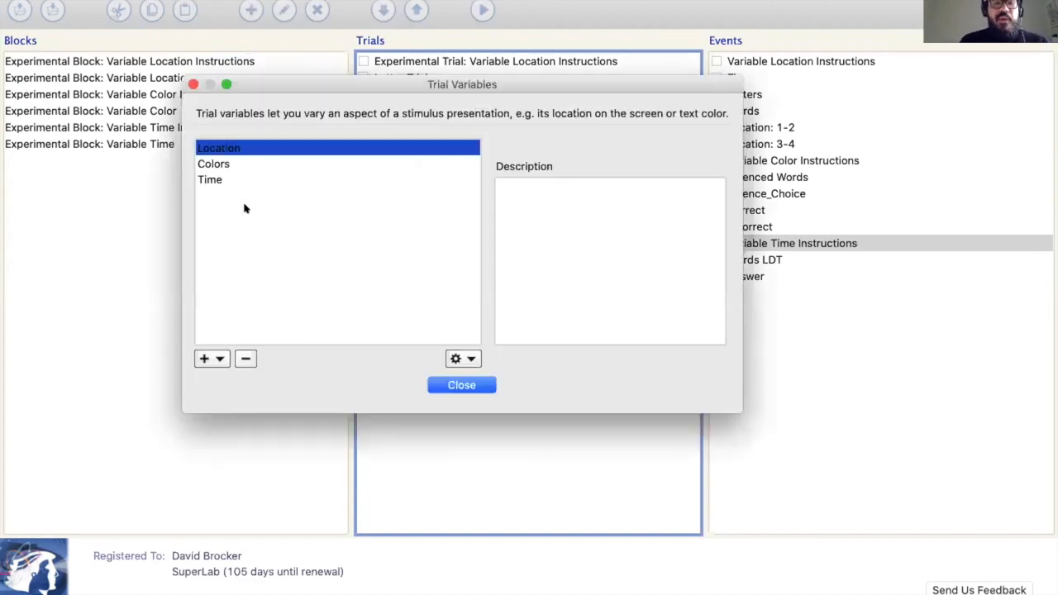
click(215, 364)
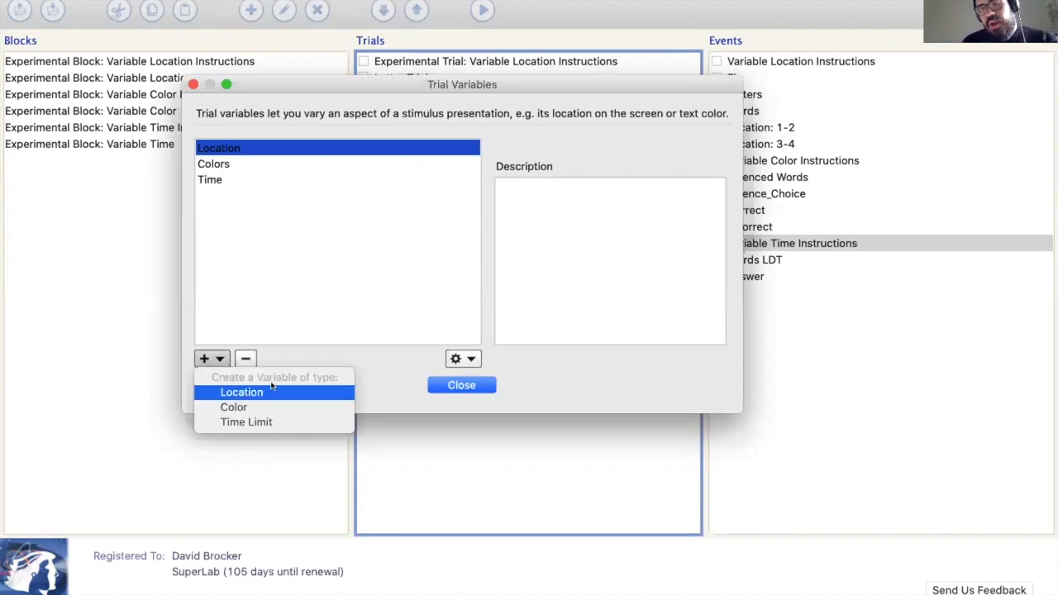
click(286, 277)
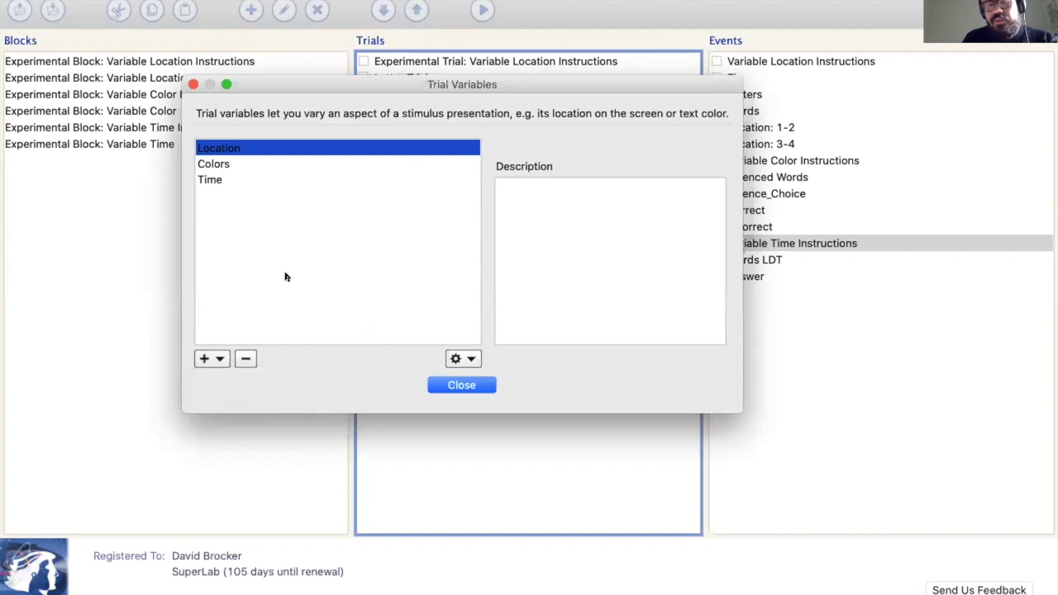
Open the Location trial variable and view the entry fields for a new location level, without adding one.
double_click(231, 147)
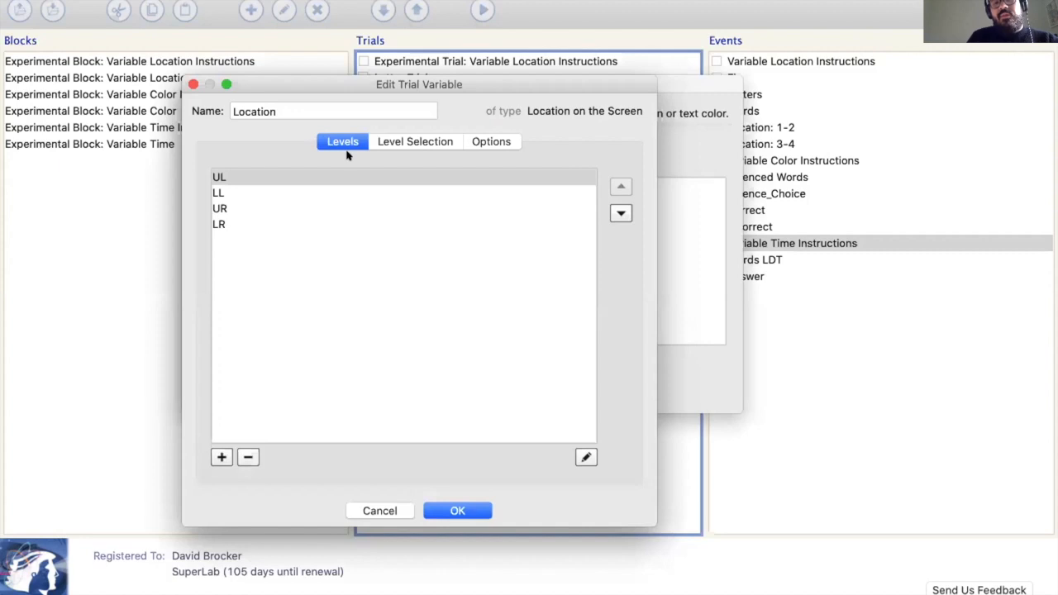
click(221, 457)
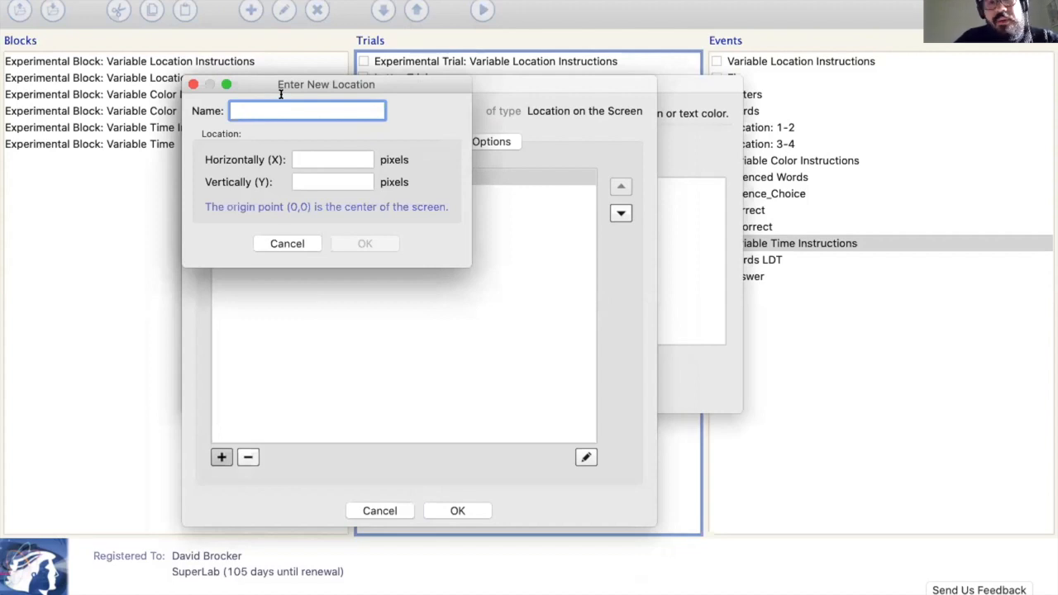
click(193, 86)
Examine the X and Y coordinates of the UL, LL, UR and LR levels of the Location variable.
click(242, 180)
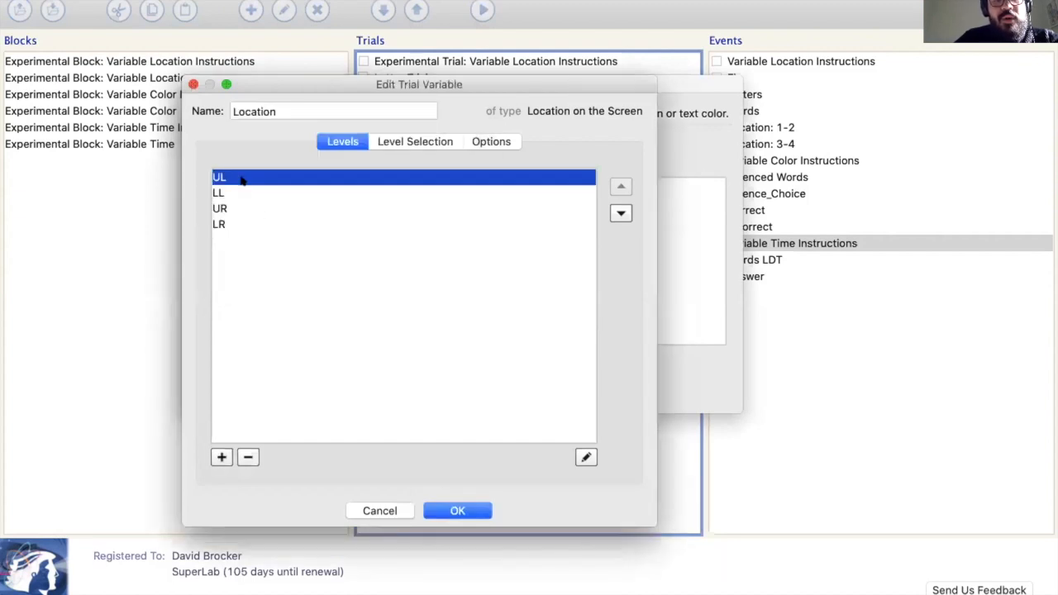
double_click(242, 181)
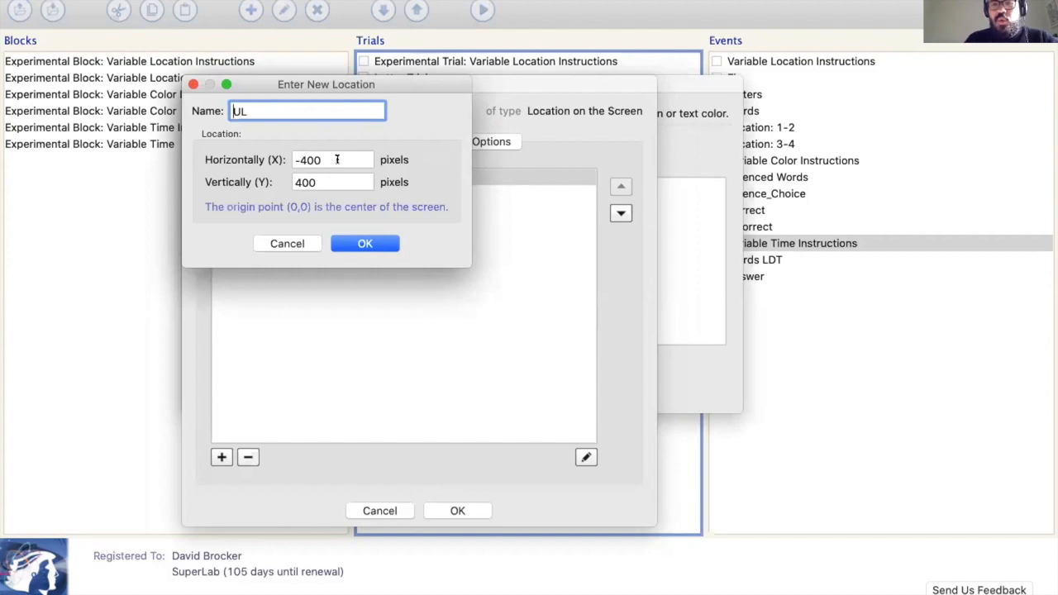
click(338, 238)
click(245, 189)
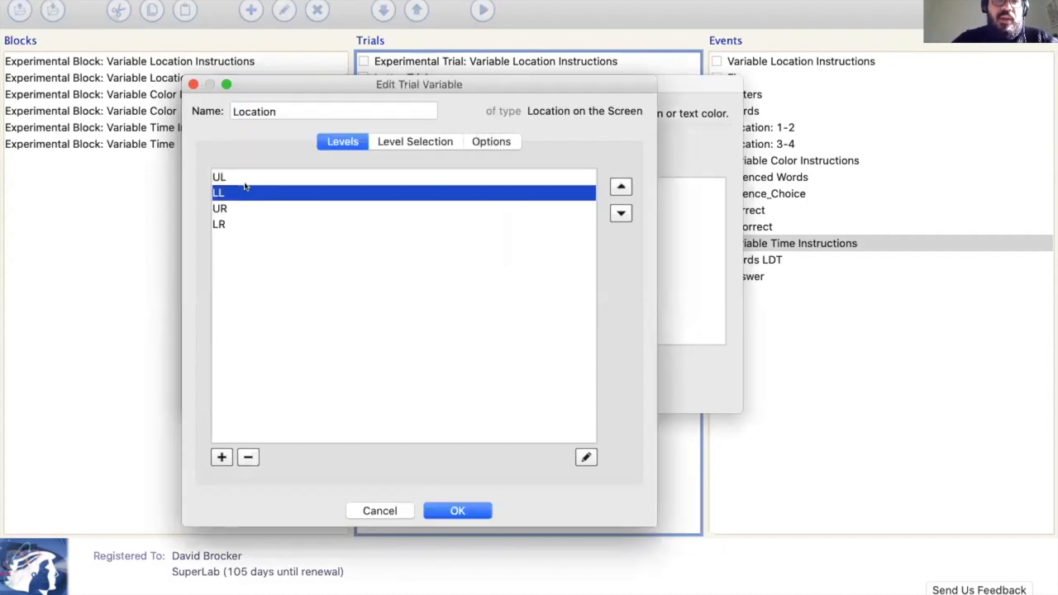
double_click(246, 189)
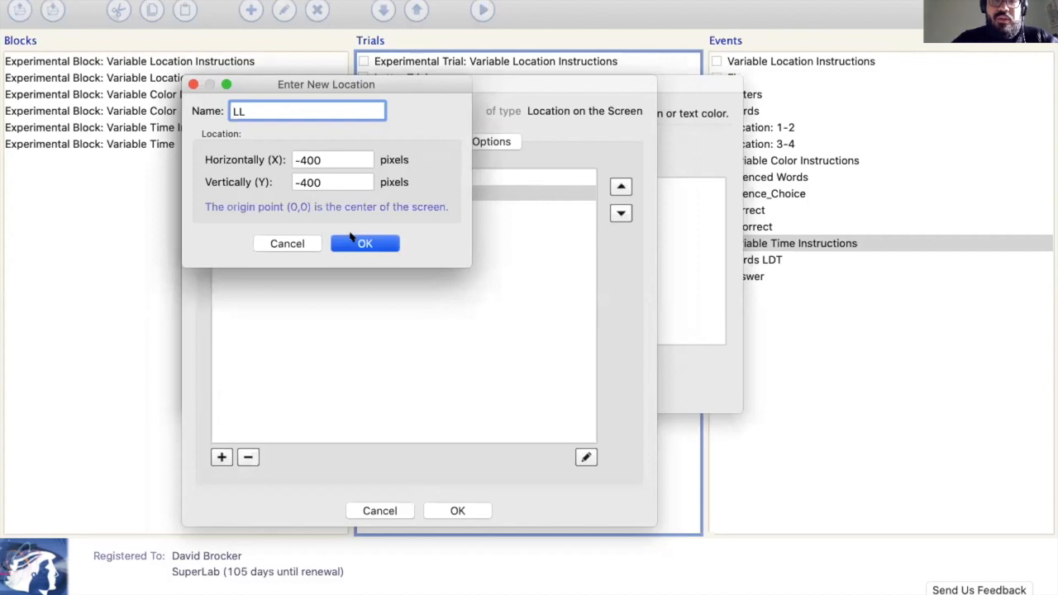
click(353, 241)
click(249, 210)
double_click(248, 210)
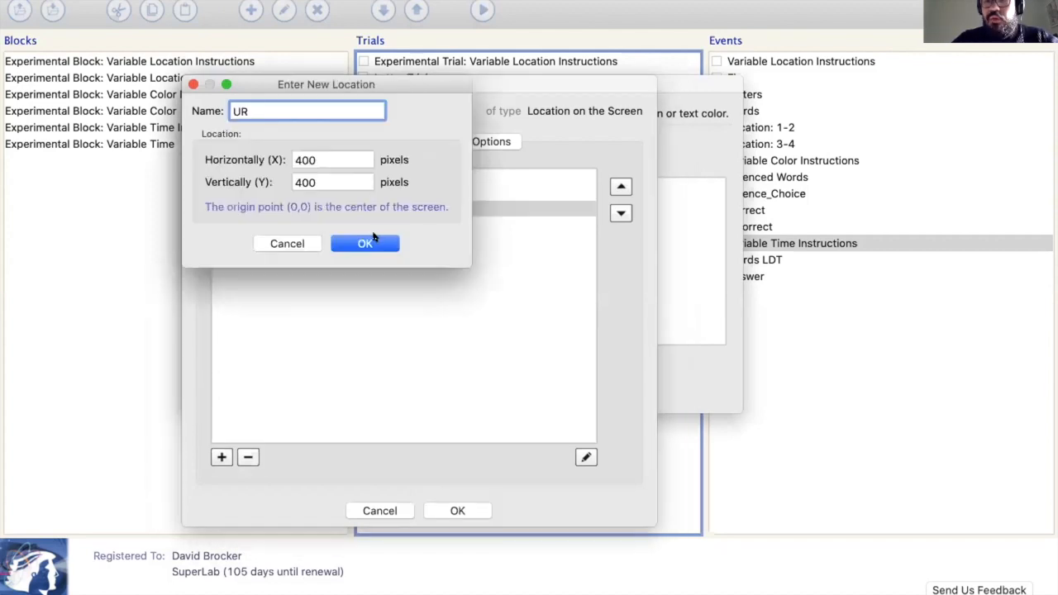
click(364, 240)
click(324, 224)
double_click(324, 223)
click(367, 241)
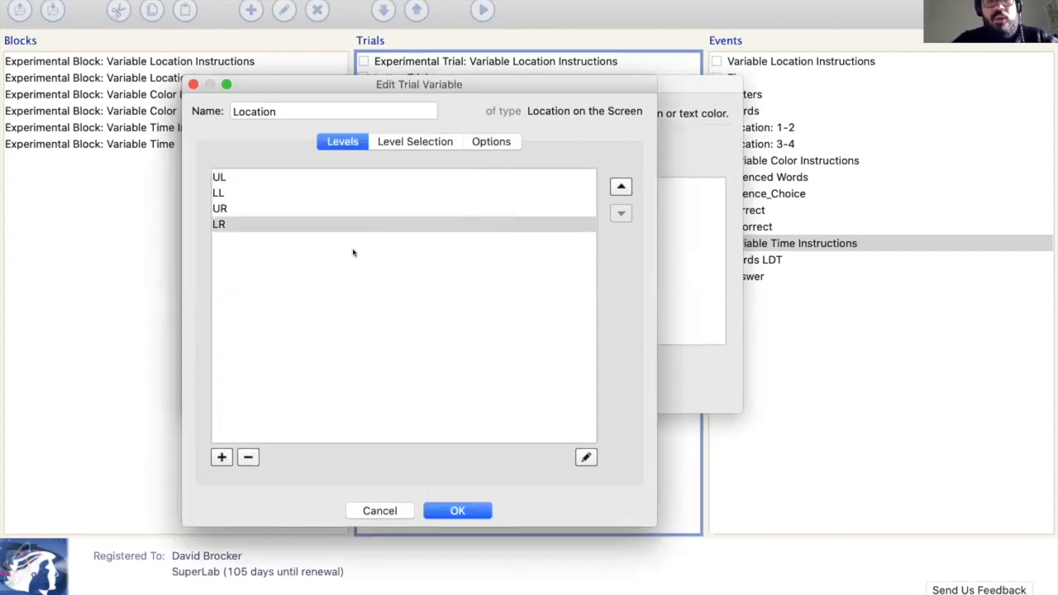
Set the Location variable's level selection order to Random with replacement and save the variable.
click(407, 142)
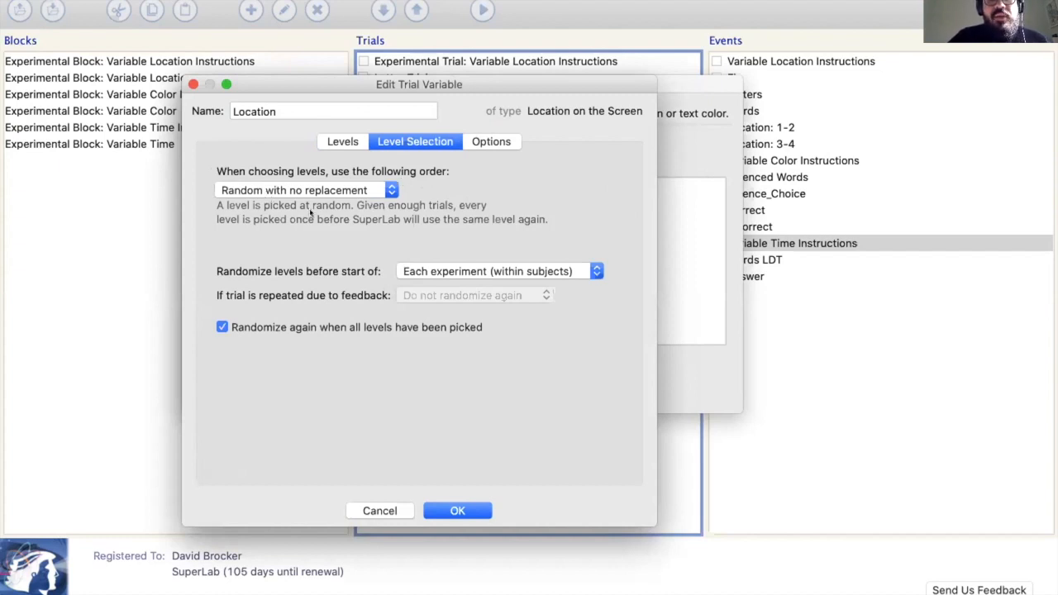
click(413, 266)
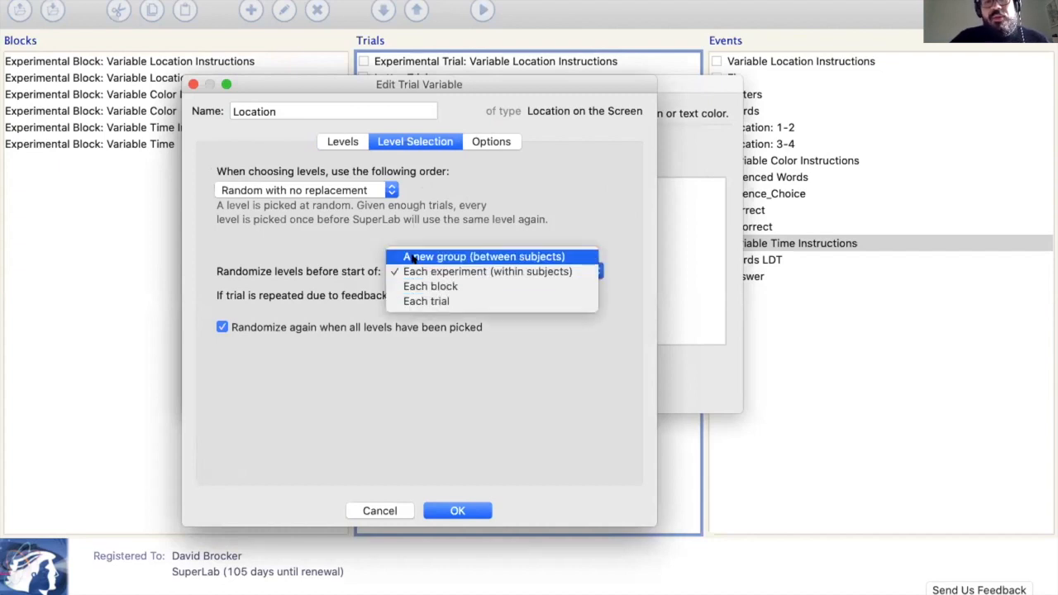
click(361, 249)
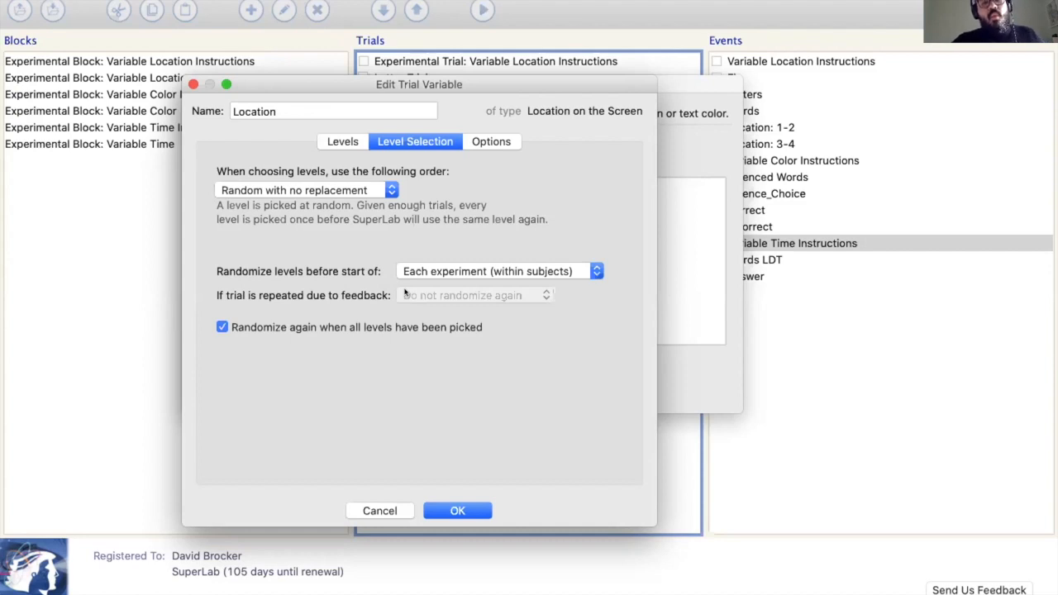
click(364, 189)
click(362, 205)
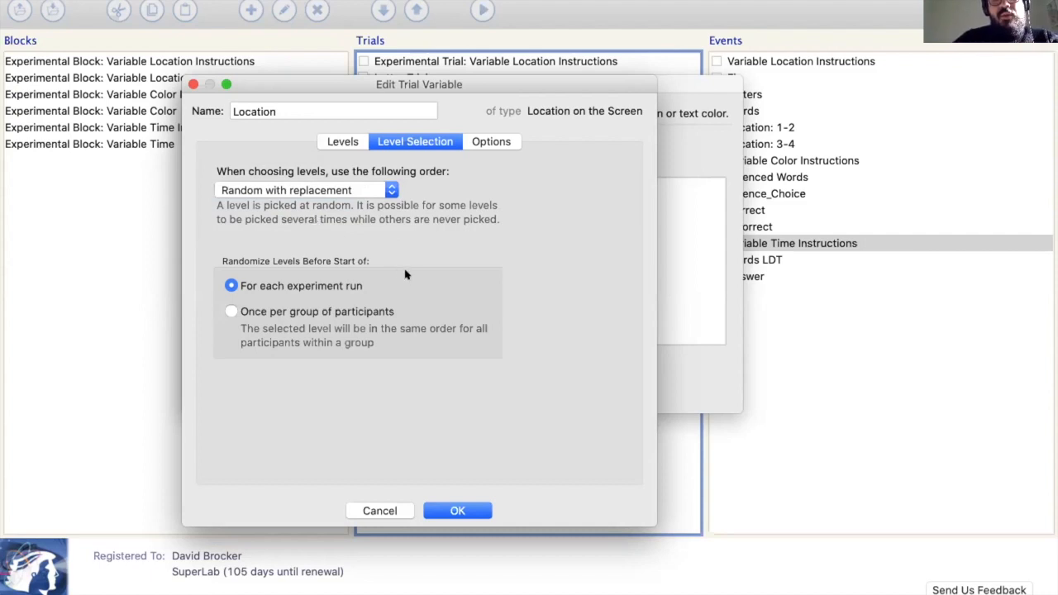
click(457, 506)
click(453, 392)
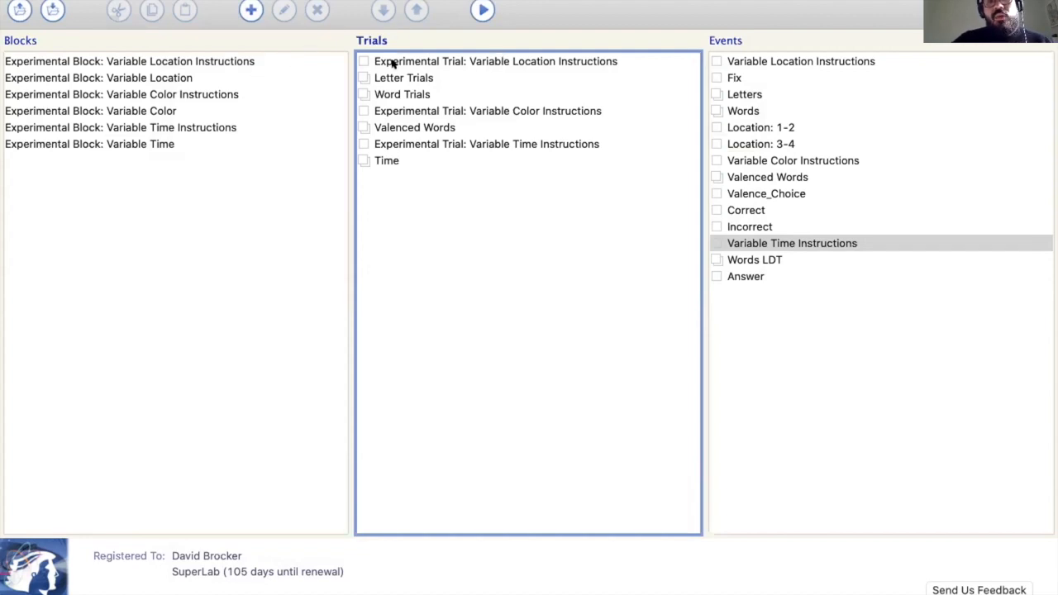
Correct "upper righ" to "upper right" in the text of the Variable Location Instructions event.
click(749, 62)
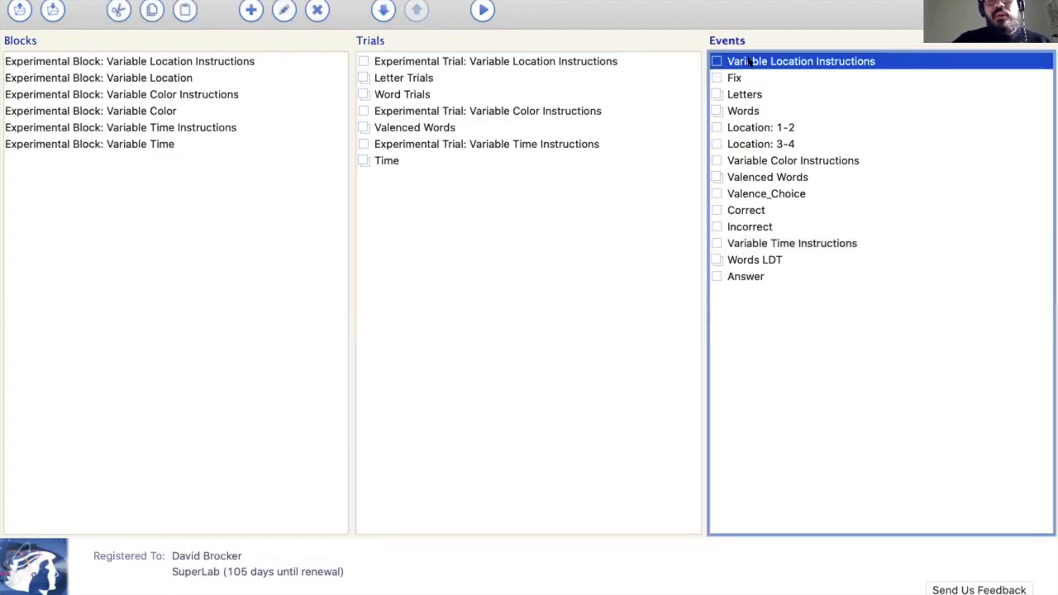
double_click(749, 62)
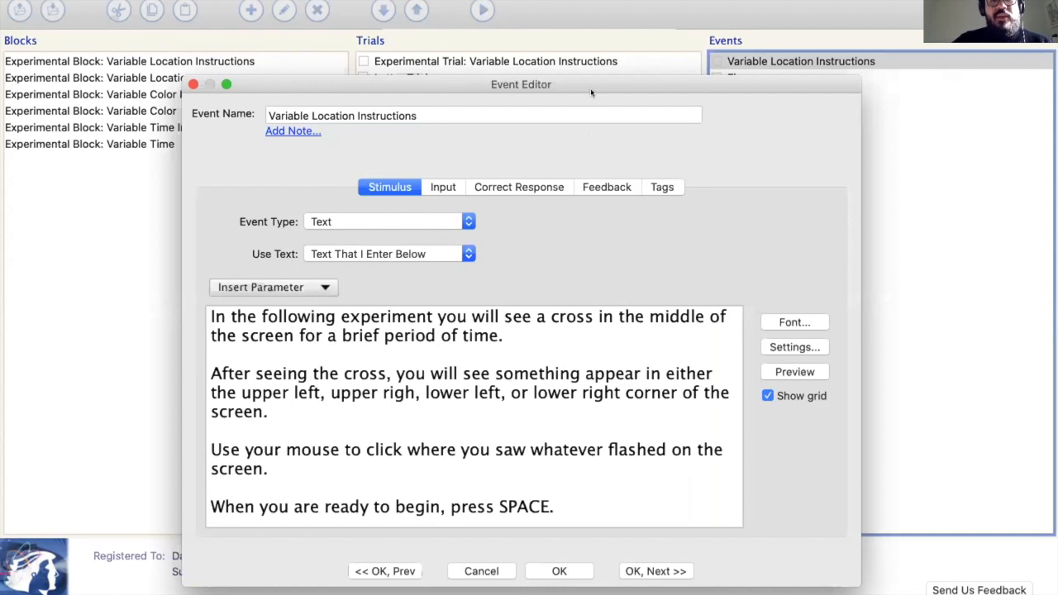
drag(591, 83, 486, 25)
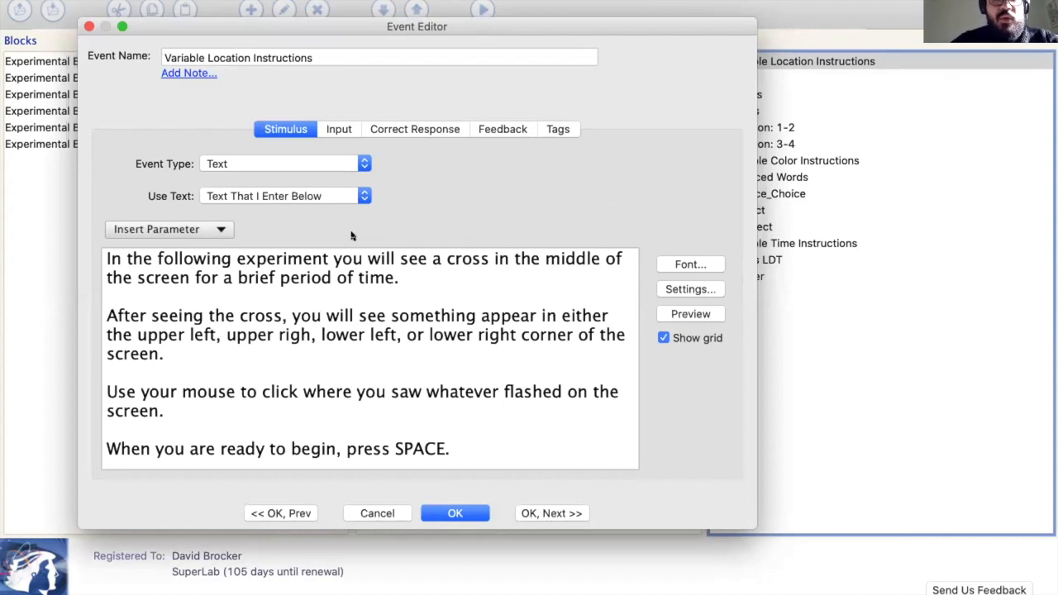
click(315, 332)
text(t)
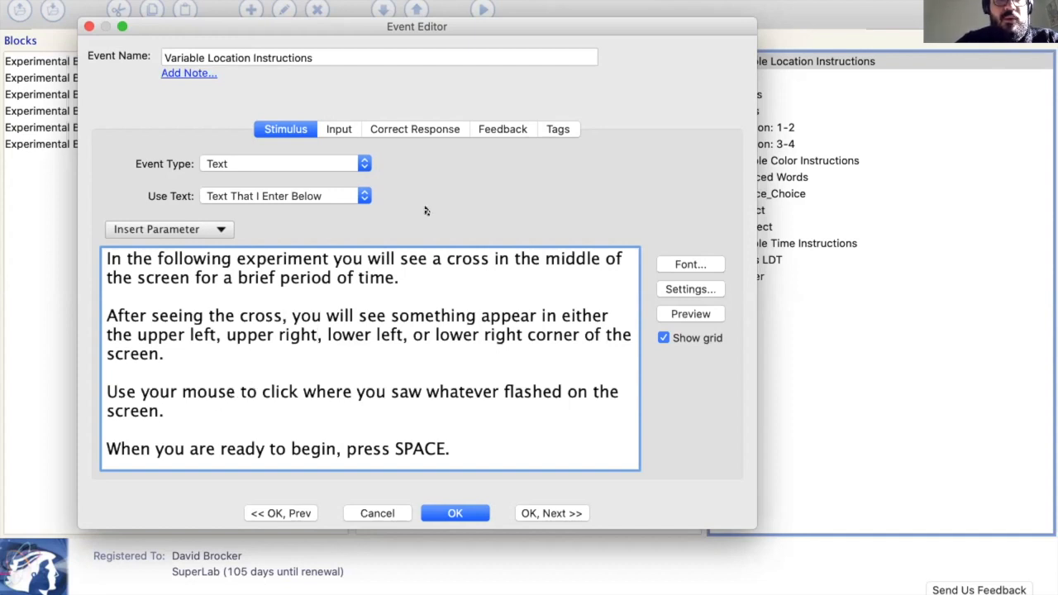
Turn off recording the response in the data file for the Variable Location Instructions event and save the event.
click(351, 124)
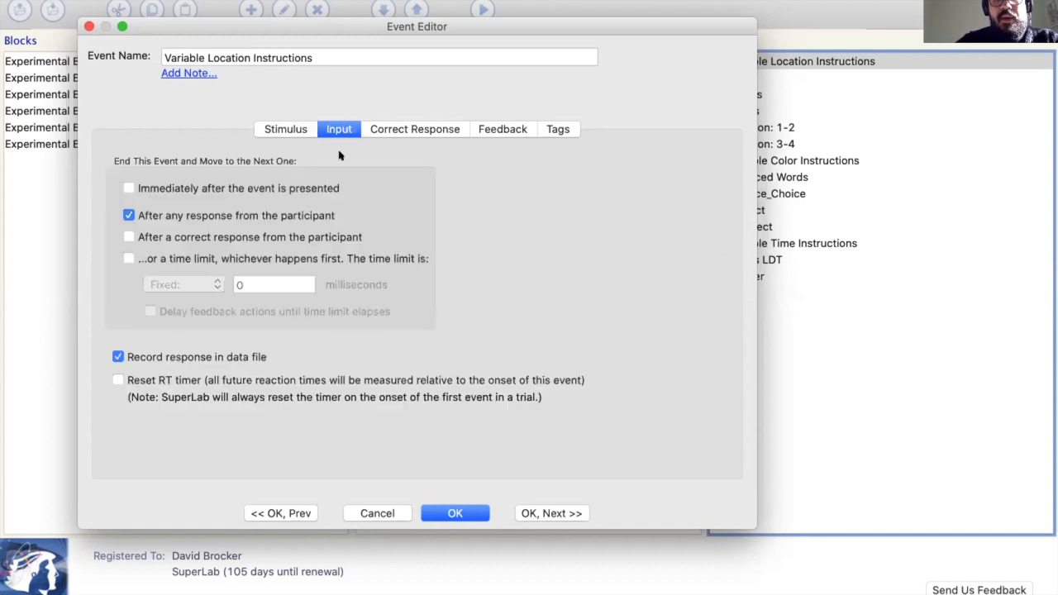
click(209, 355)
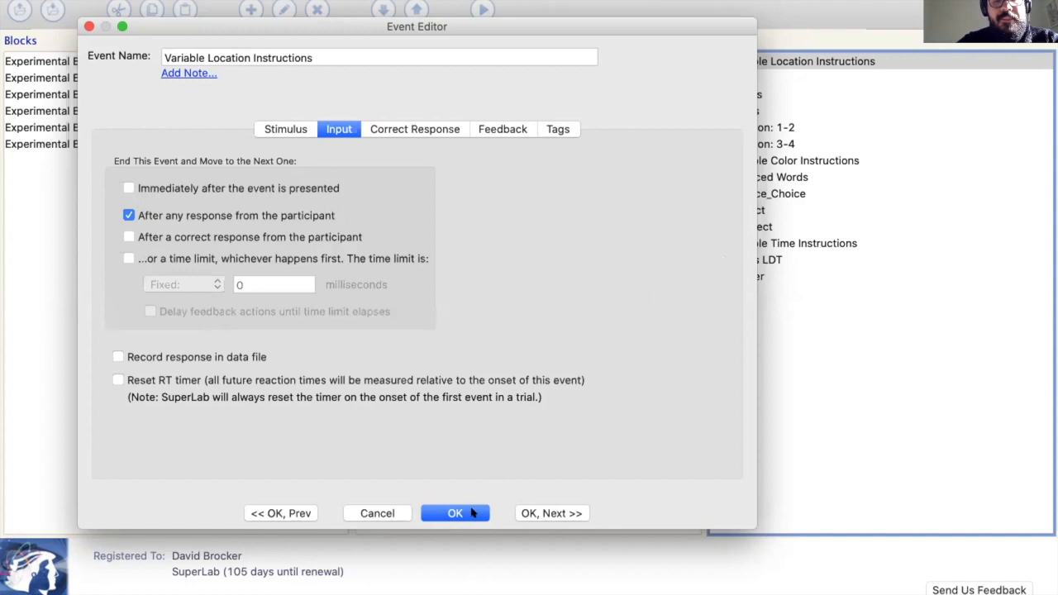
click(472, 513)
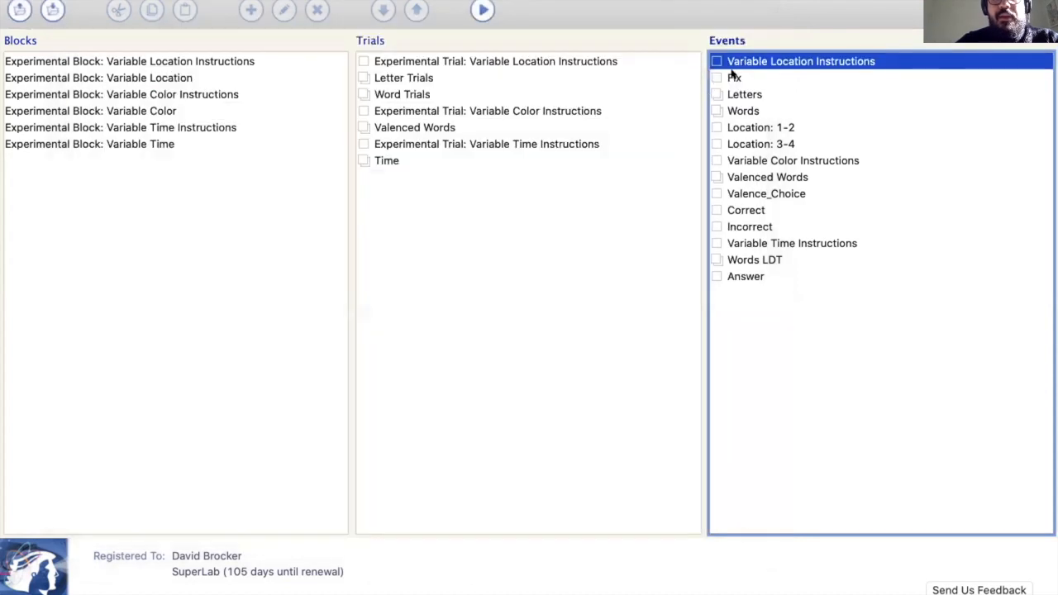
Examine the Variable Location block's trials, the events linked to Letter Trials and Word Trials, and the block's randomization settings.
click(190, 76)
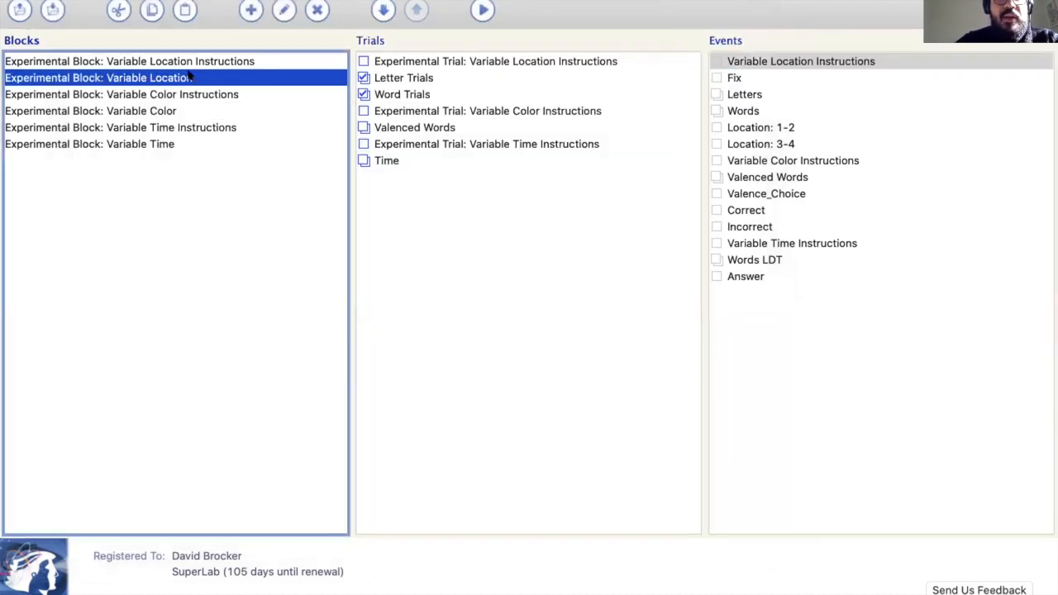
click(400, 76)
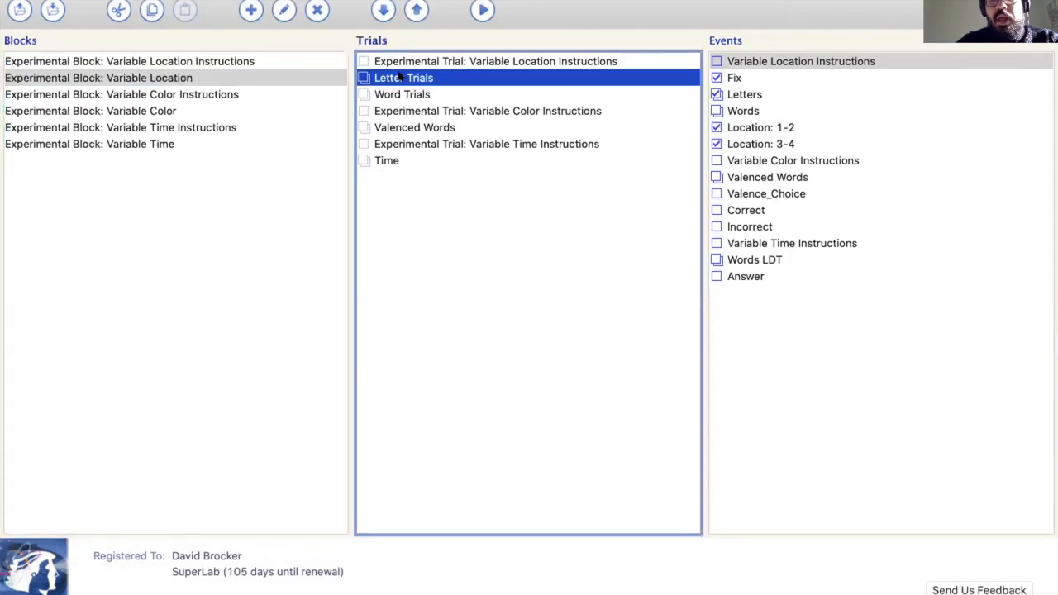
click(298, 75)
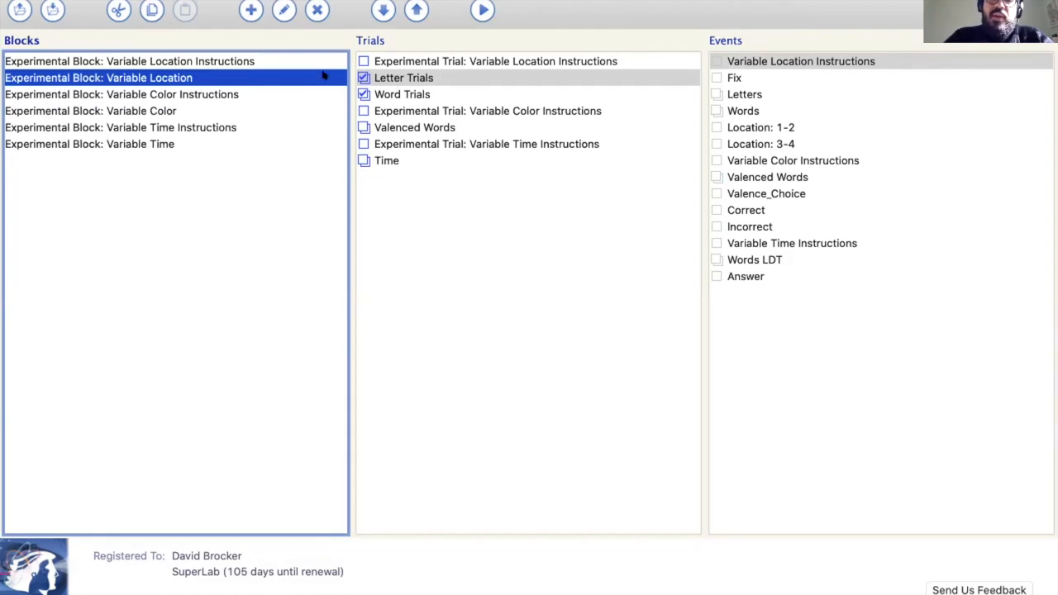
click(382, 78)
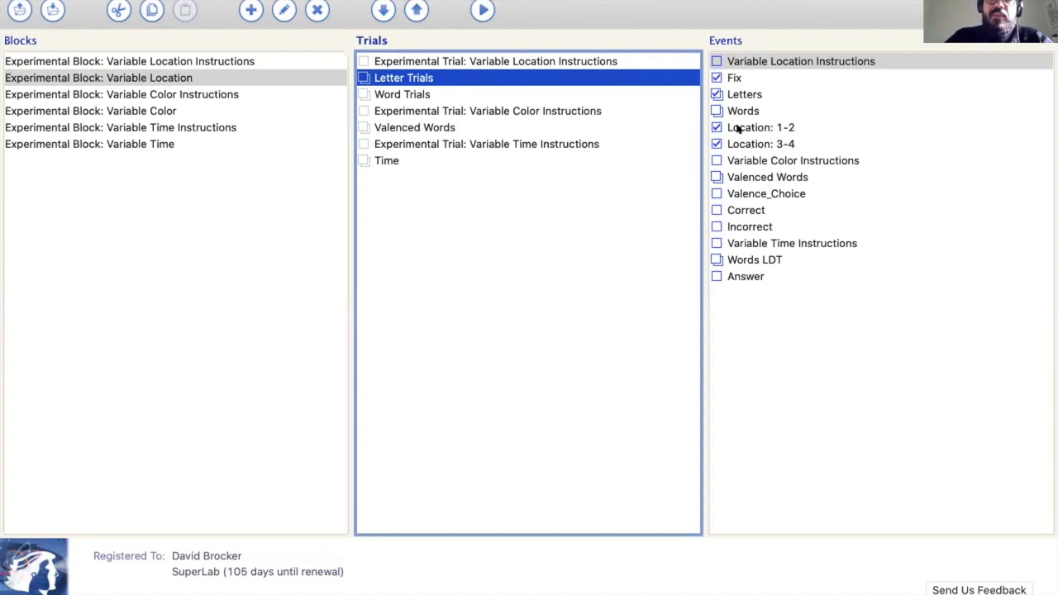
click(627, 93)
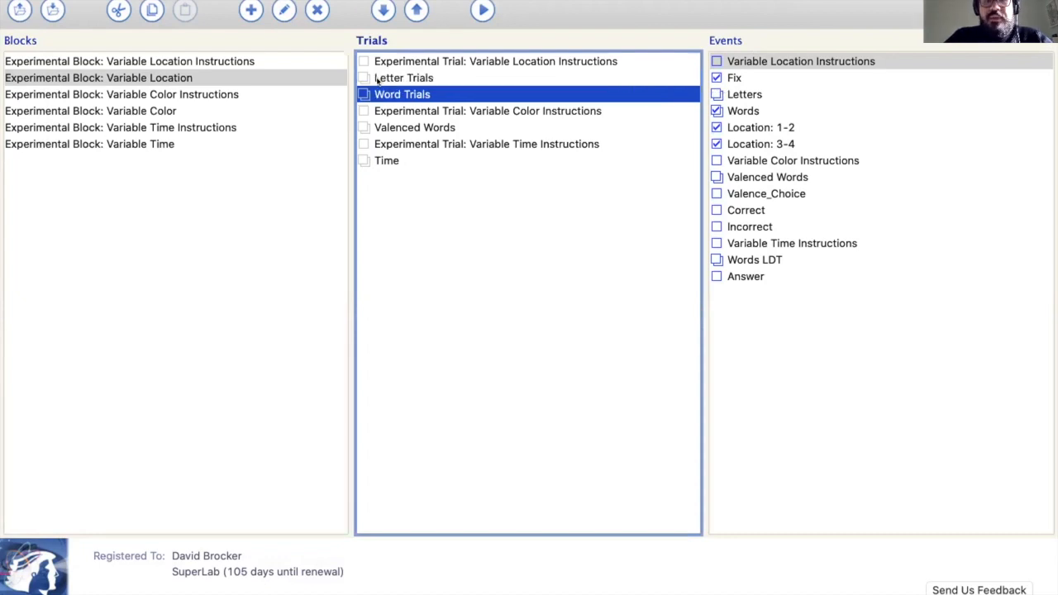
double_click(311, 76)
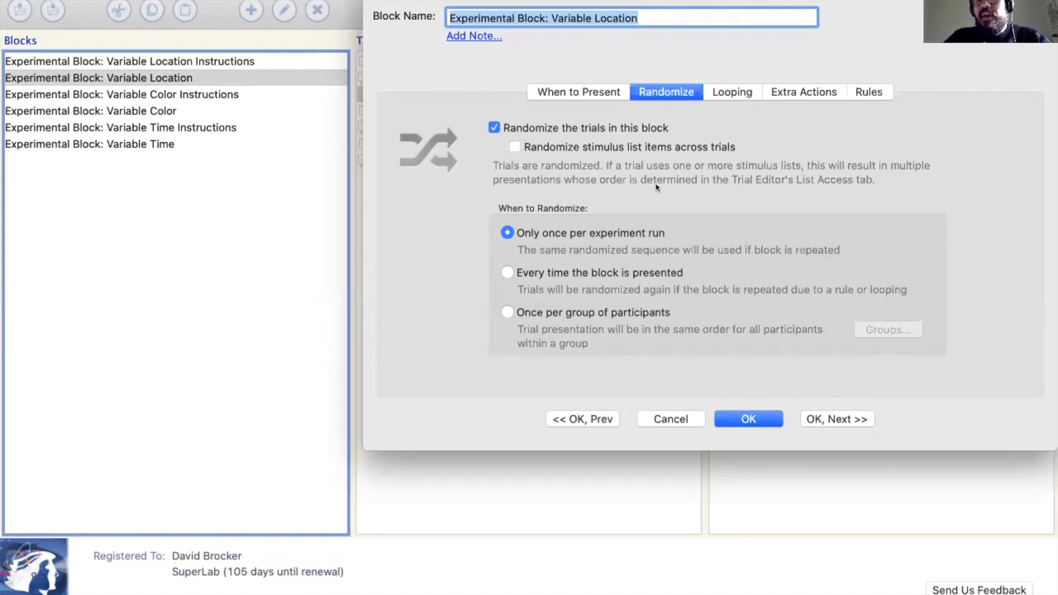
click(747, 418)
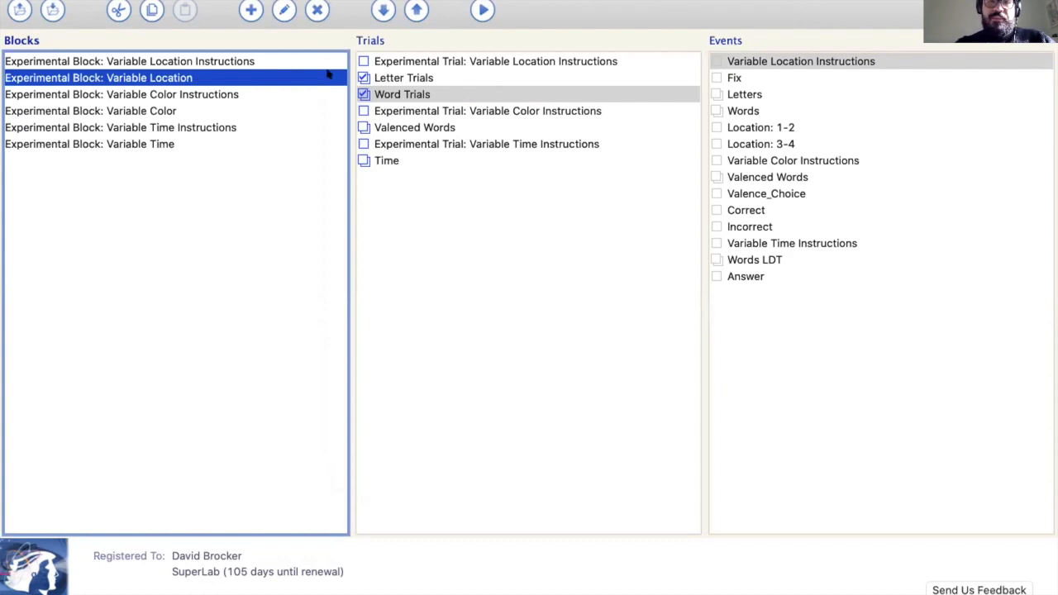
click(464, 77)
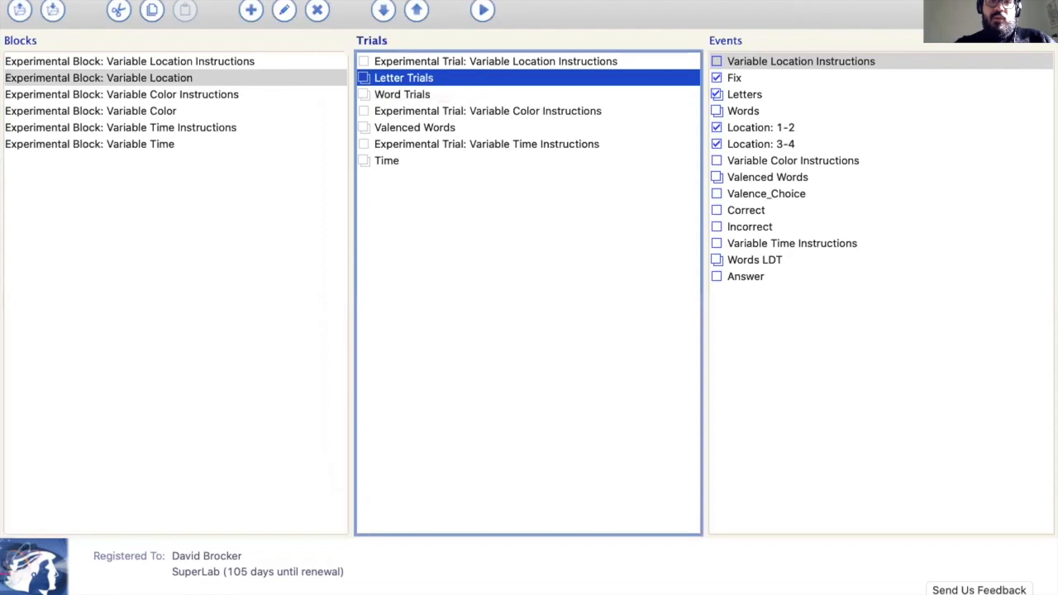
Examine the items in the Letters and Words stimulus lists, then close the list manager.
click(217, 1)
click(232, 74)
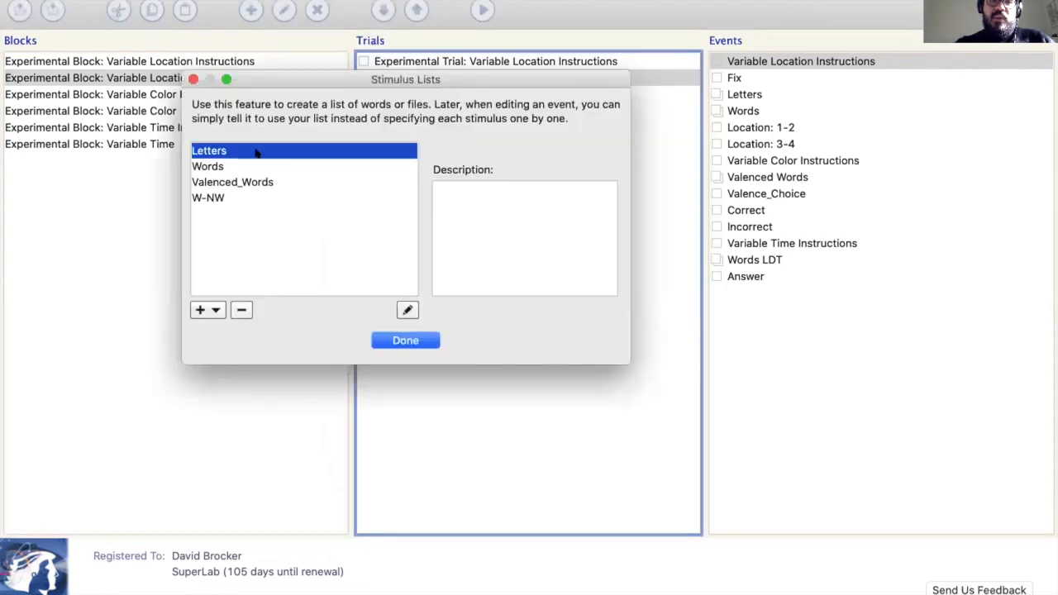
double_click(257, 151)
scroll(247, 210, up, 2)
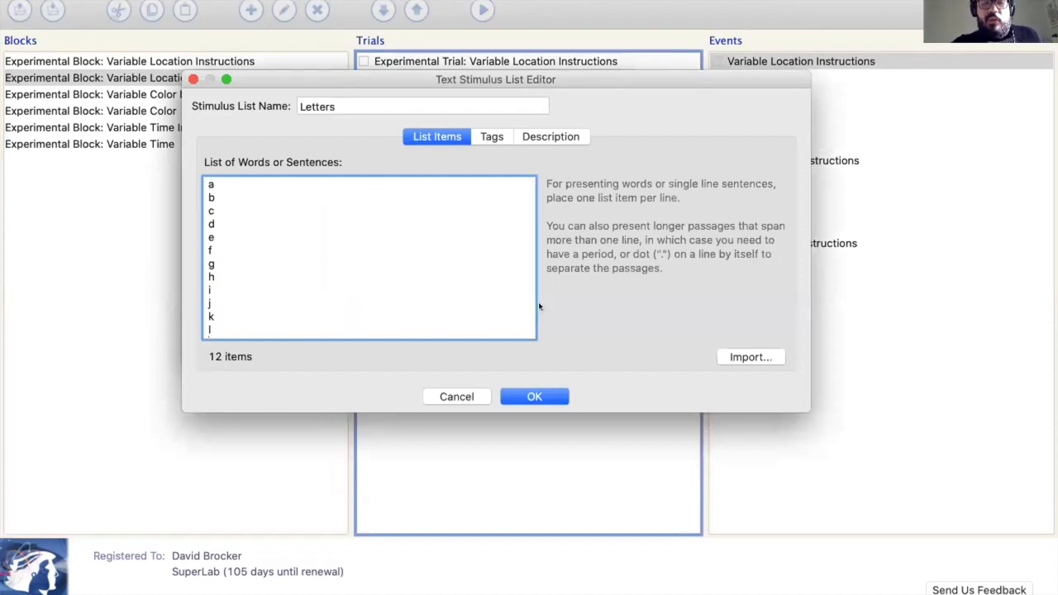
click(536, 396)
click(230, 167)
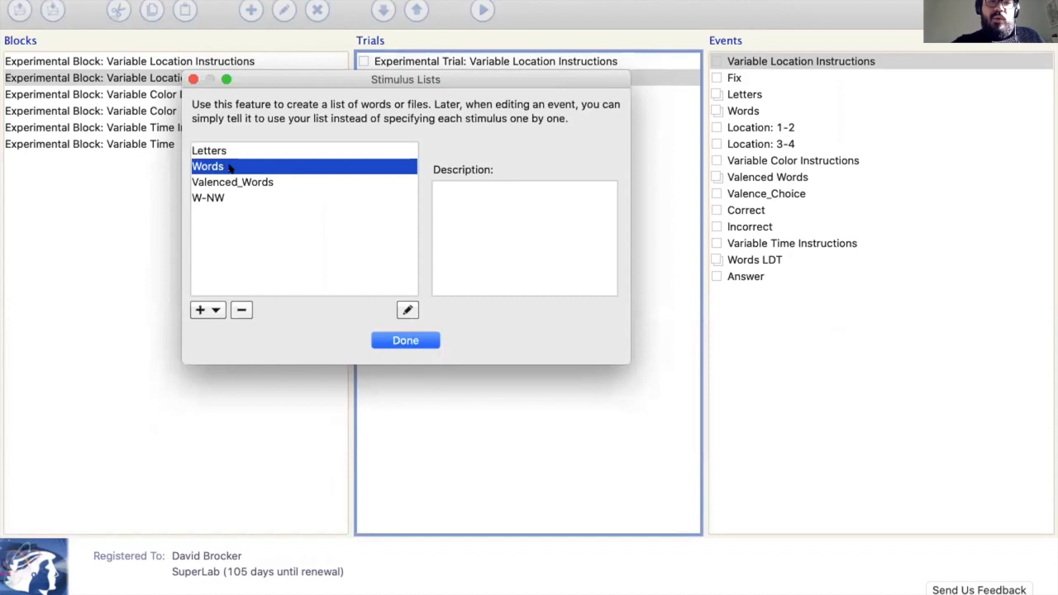
double_click(229, 167)
scroll(245, 182, up, 2)
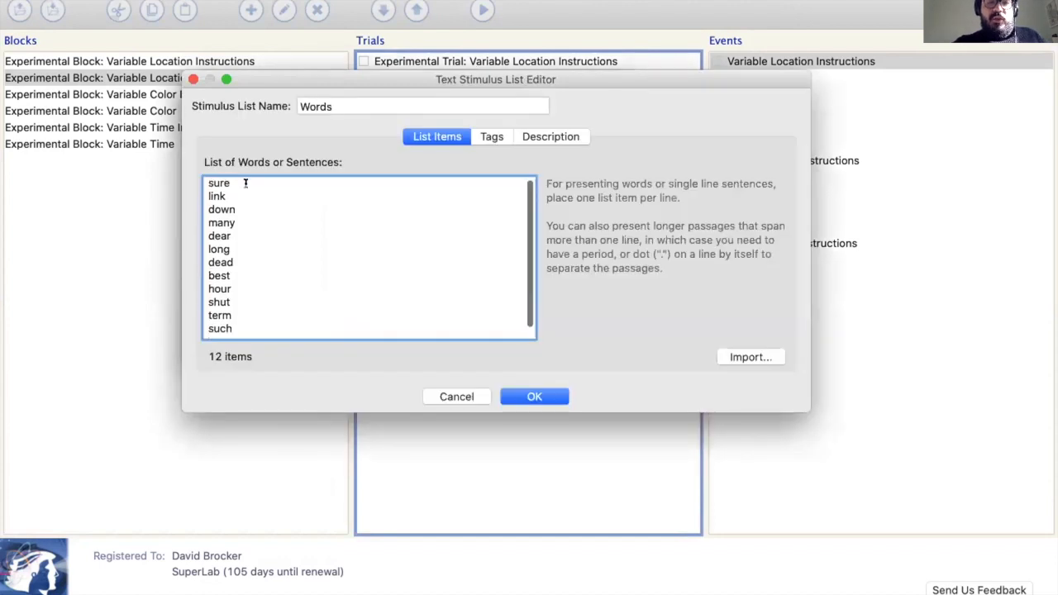
scroll(246, 183, down, 1)
click(535, 396)
click(413, 341)
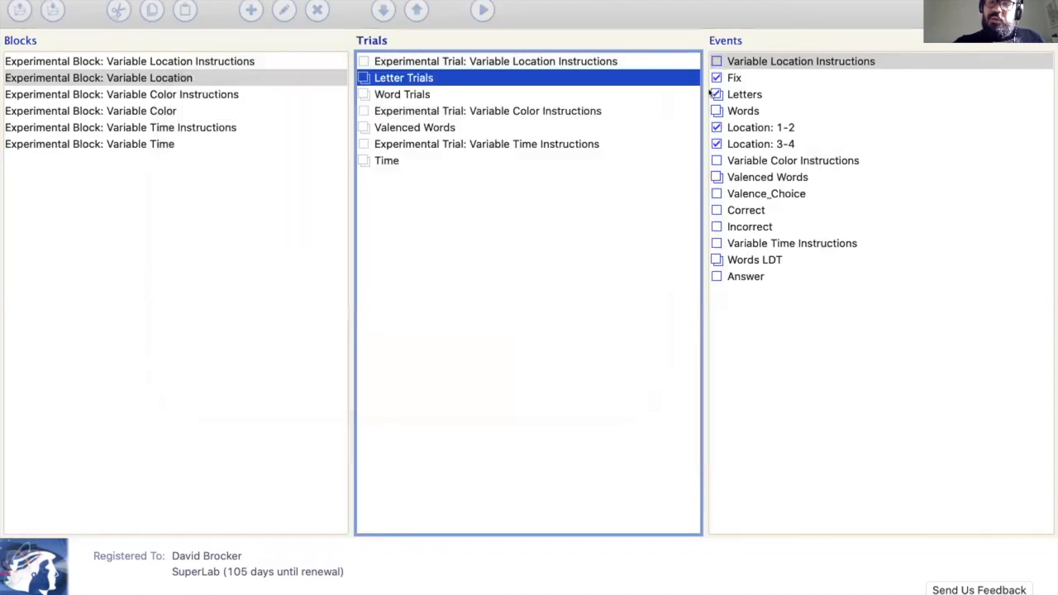
Review the Fix event's stimulus, time limit, correct response and feedback settings.
click(734, 77)
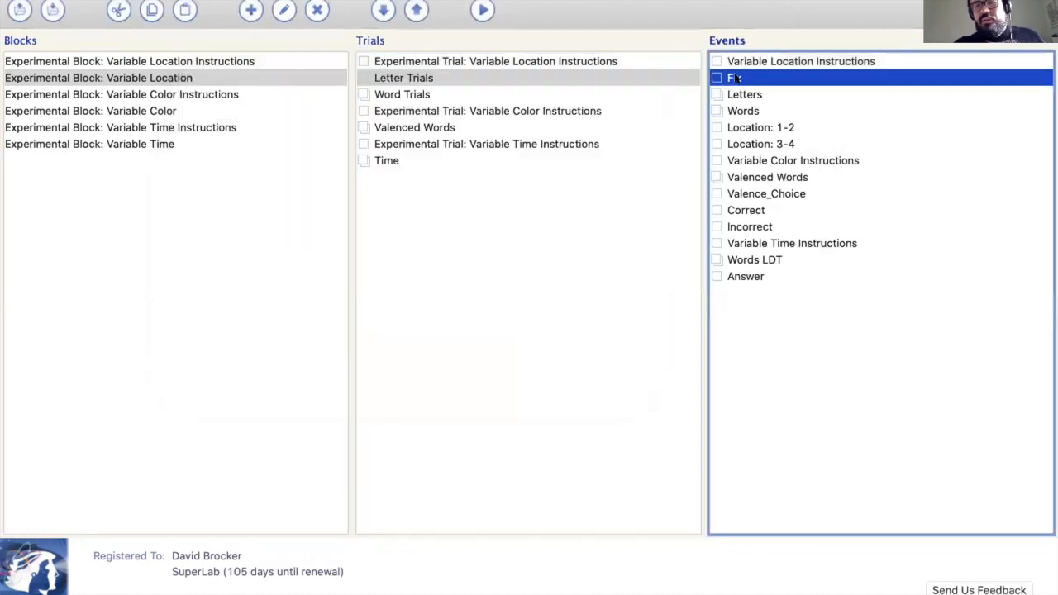
double_click(734, 78)
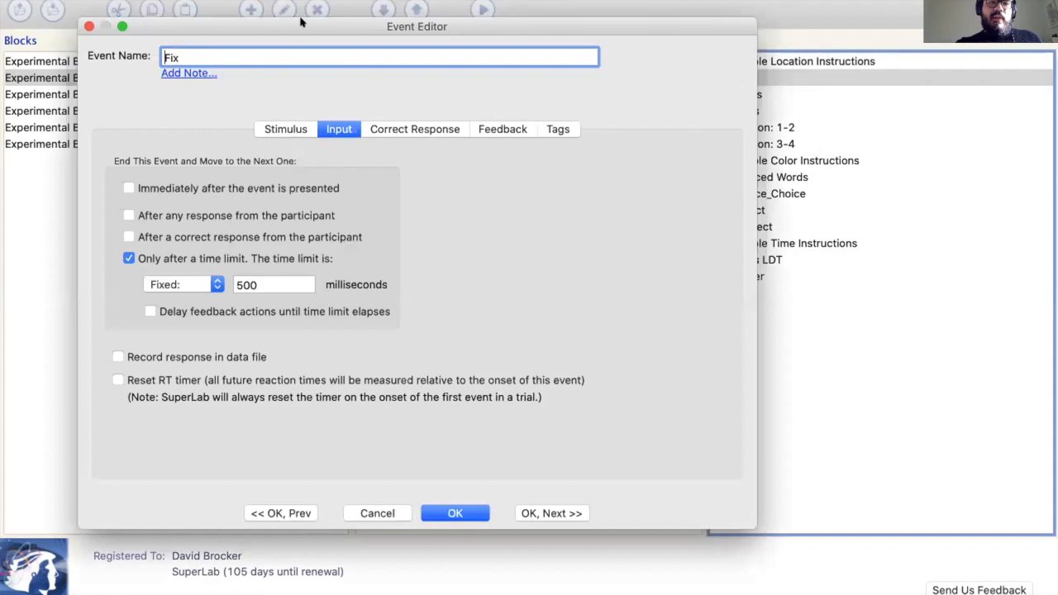
click(296, 131)
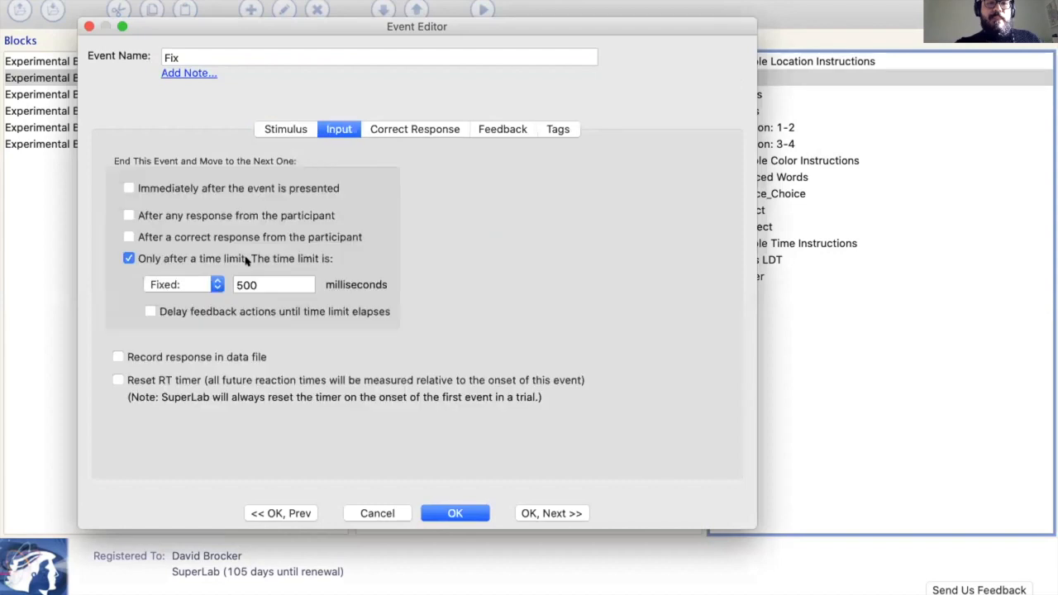
click(274, 280)
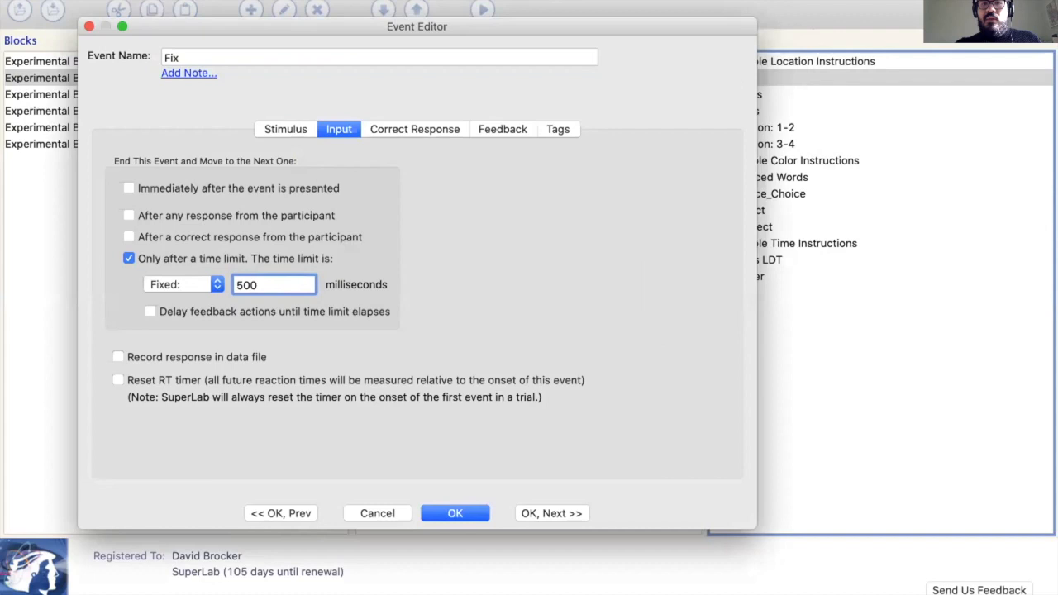
click(403, 132)
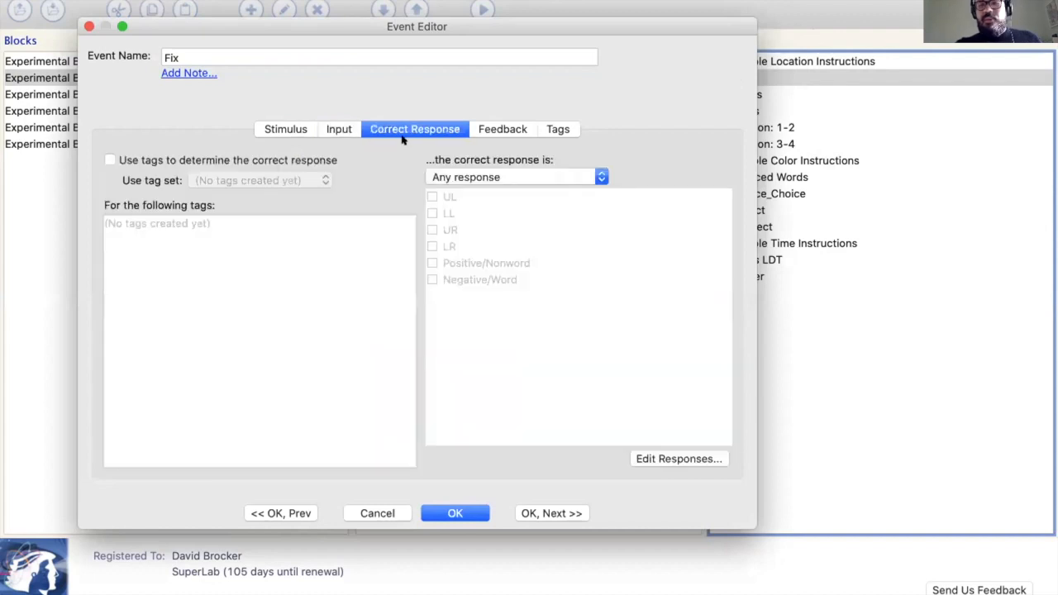
click(506, 131)
click(546, 514)
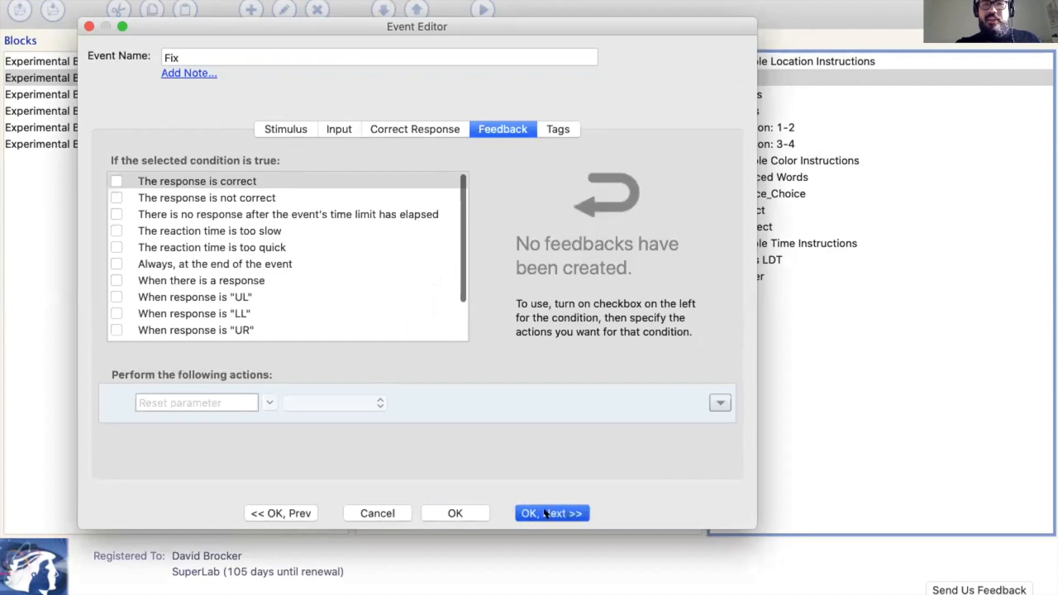
Review the Letters event's stimulus list, input and correct response settings, and the Words event's input settings.
click(294, 128)
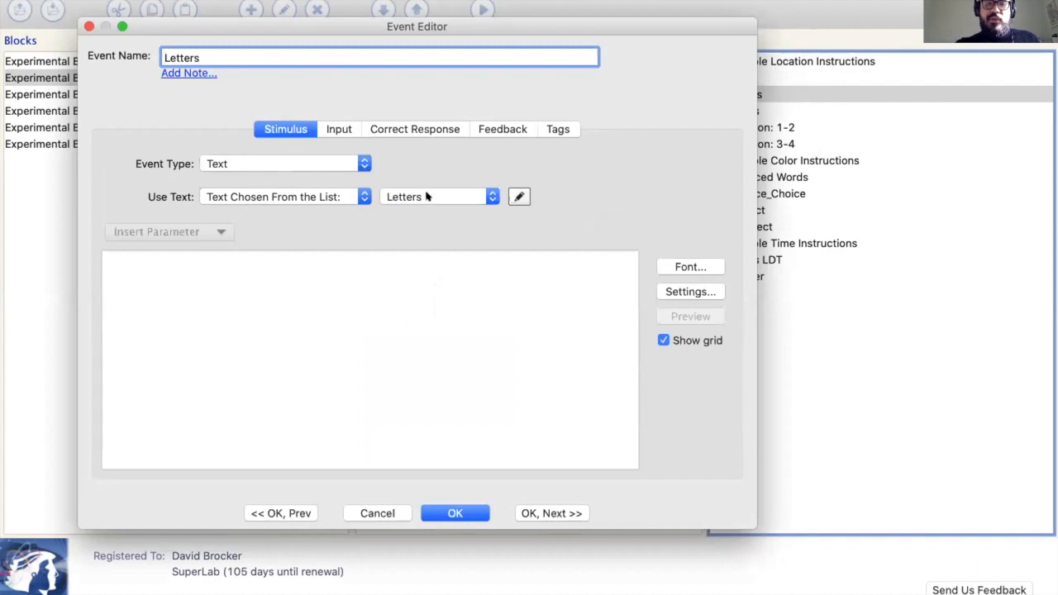
click(340, 129)
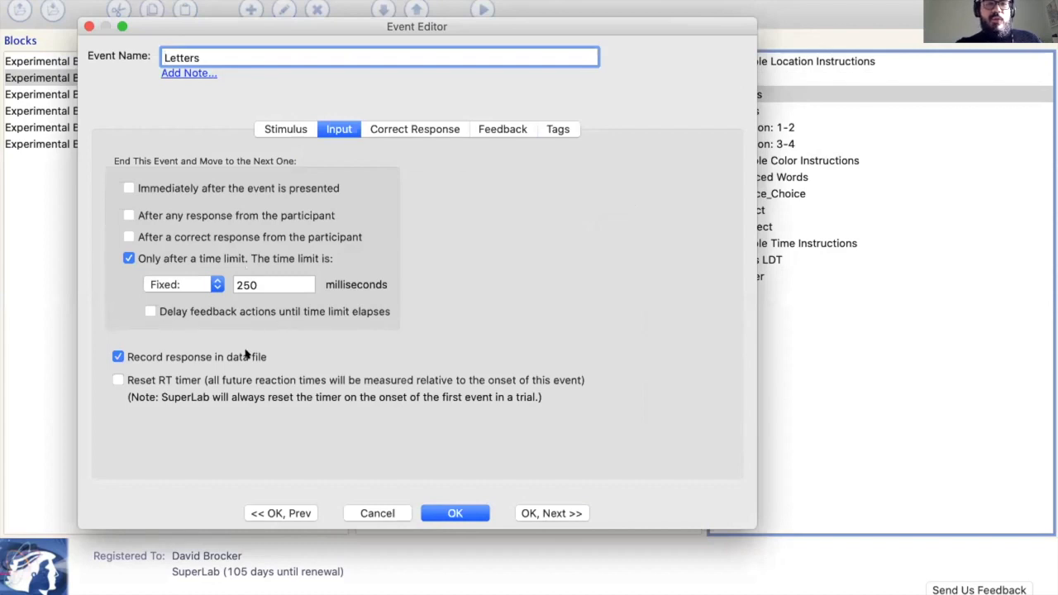
click(419, 129)
click(339, 130)
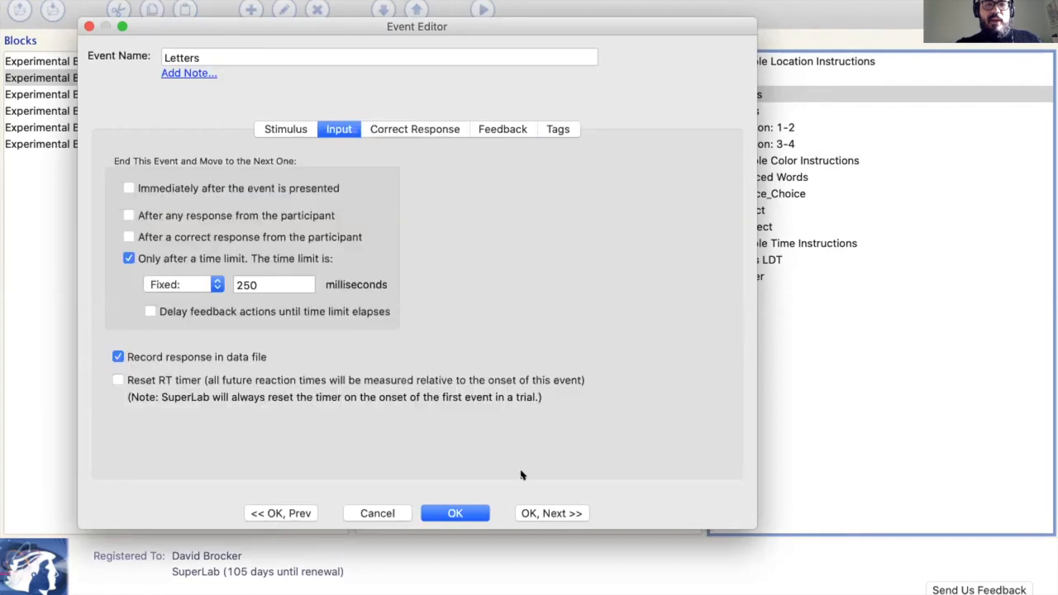
click(545, 514)
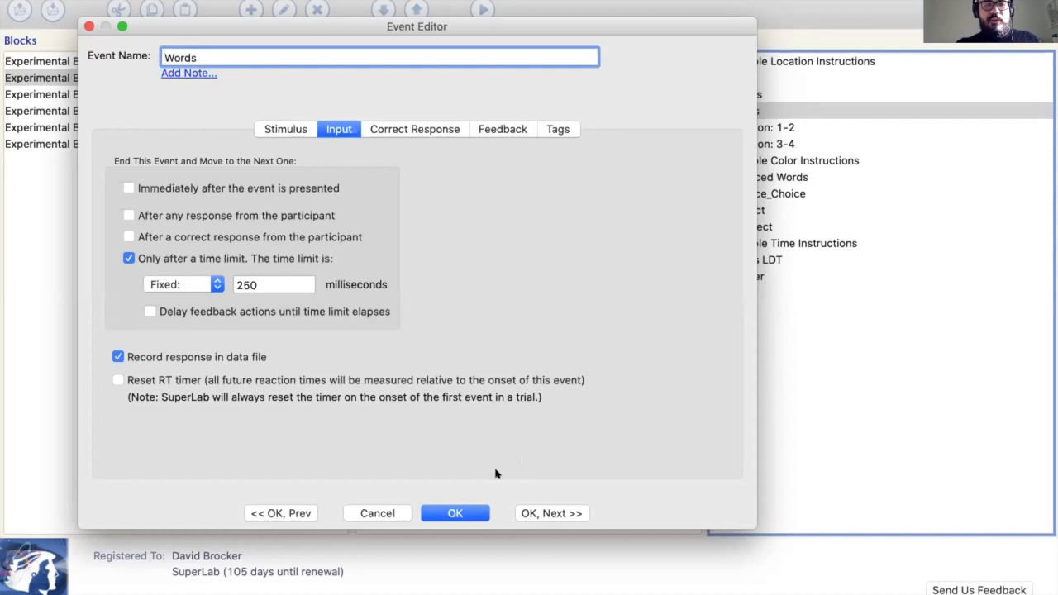
click(534, 513)
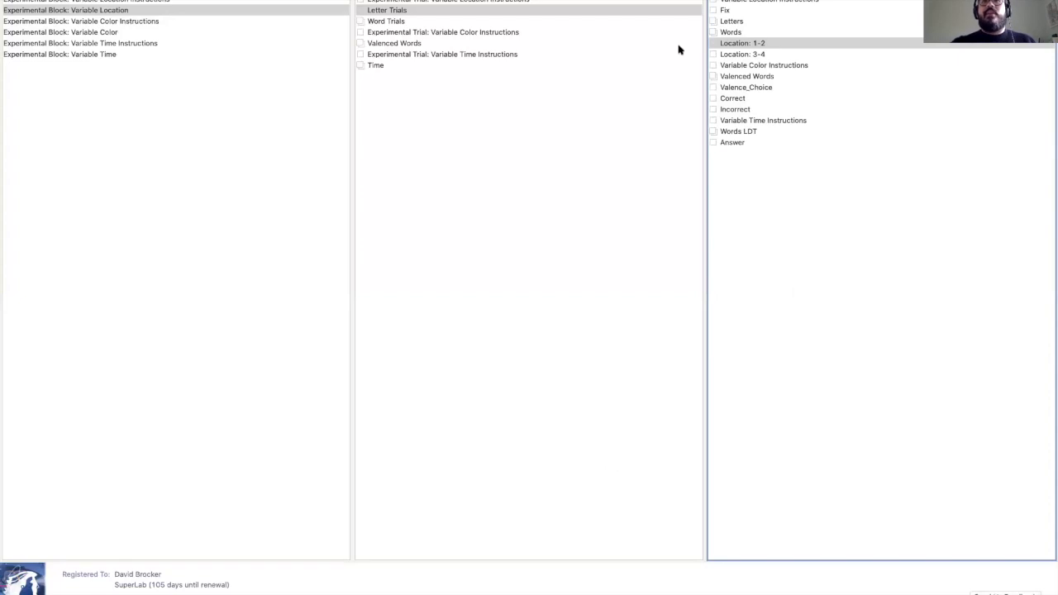
Enlarge the editor for the Location: 1-2 event, check its text position settings and preview the text on the grid.
click(733, 46)
double_click(734, 46)
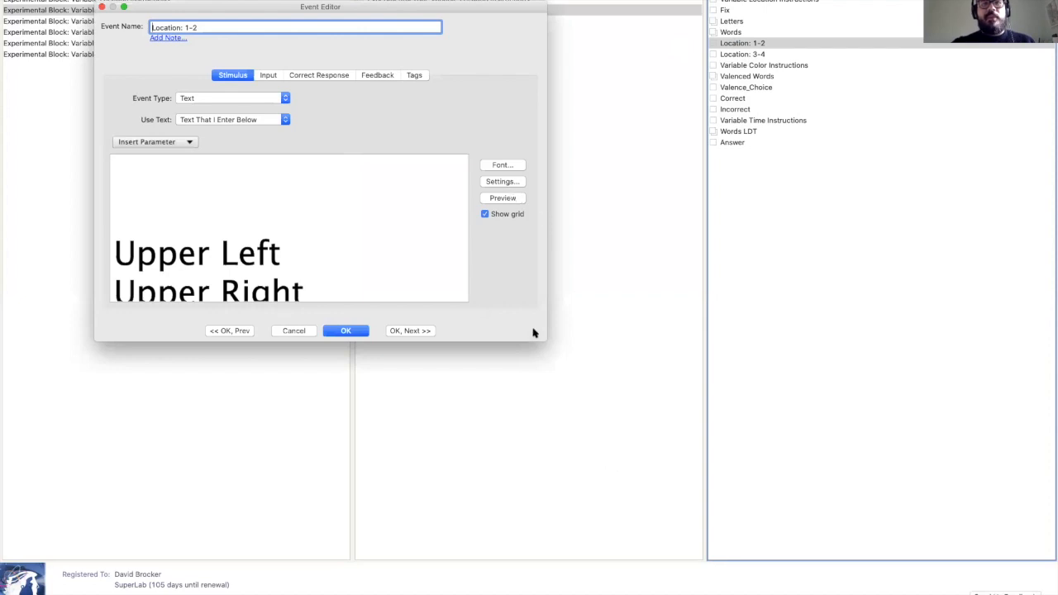
drag(541, 338, 581, 397)
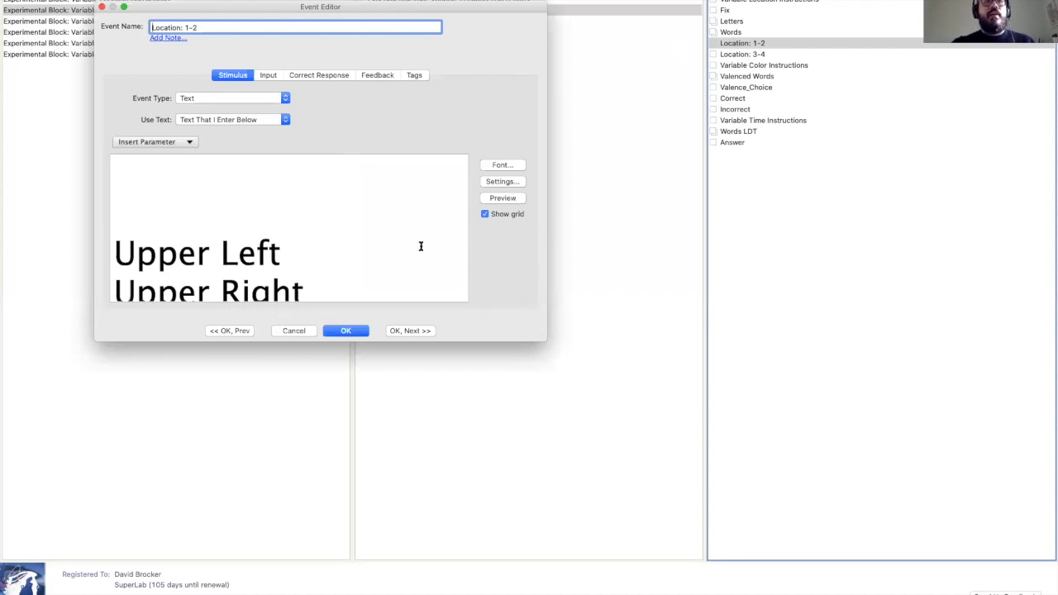
click(540, 182)
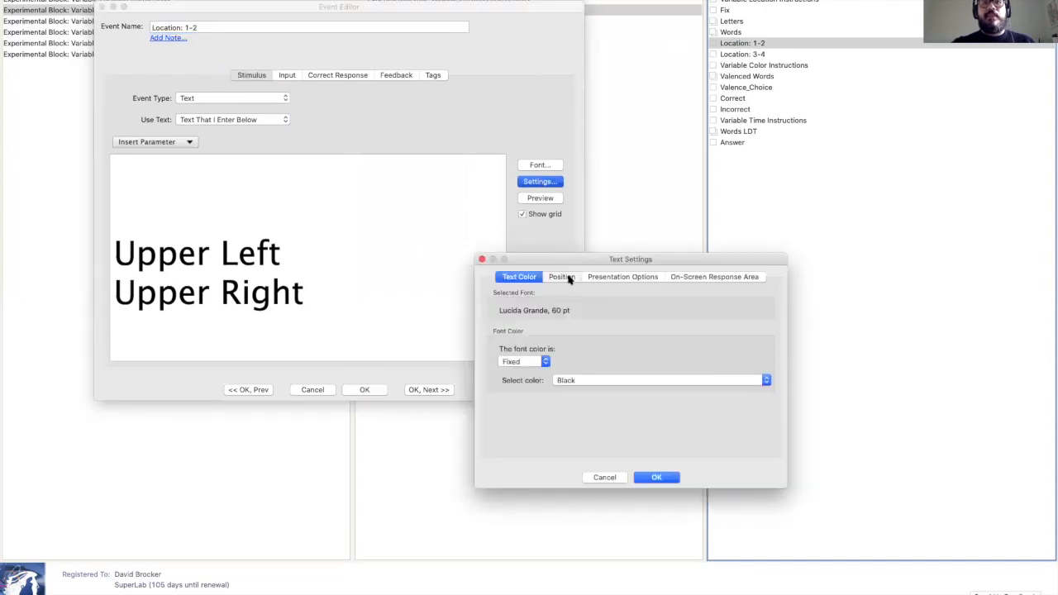
click(562, 277)
click(655, 478)
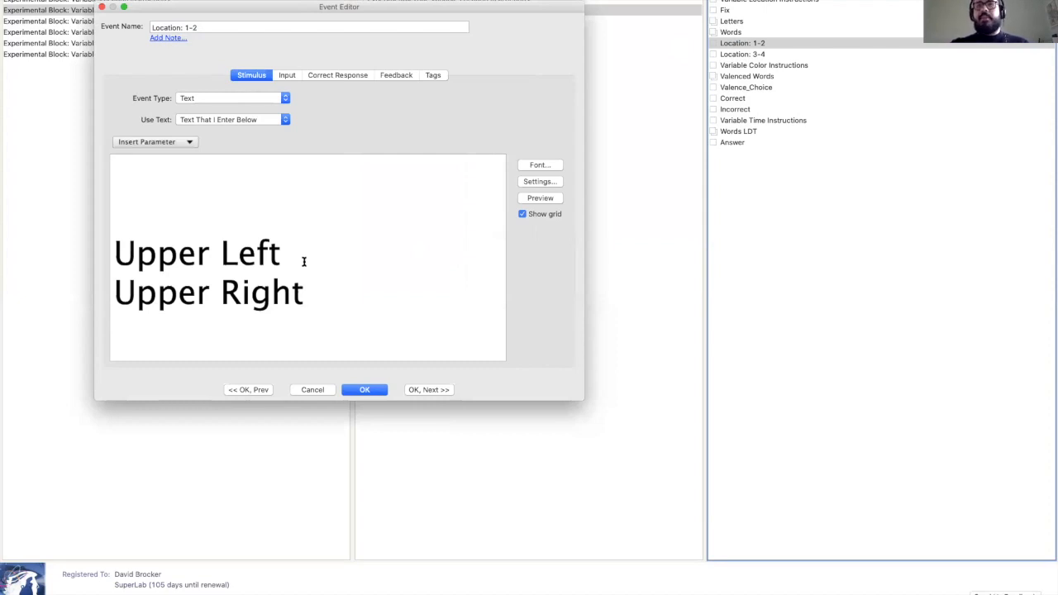
click(554, 198)
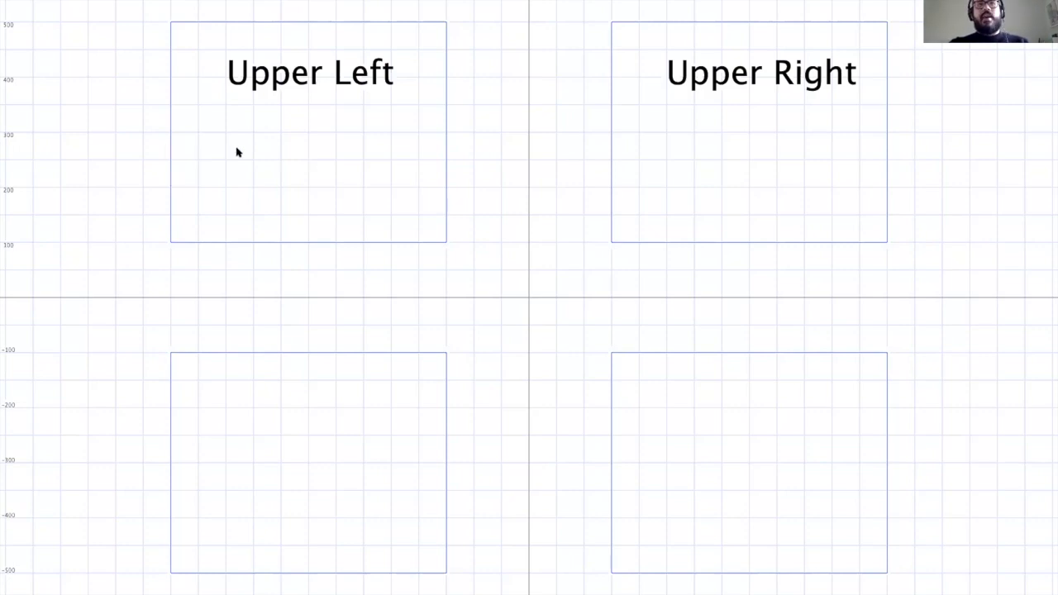
click(455, 322)
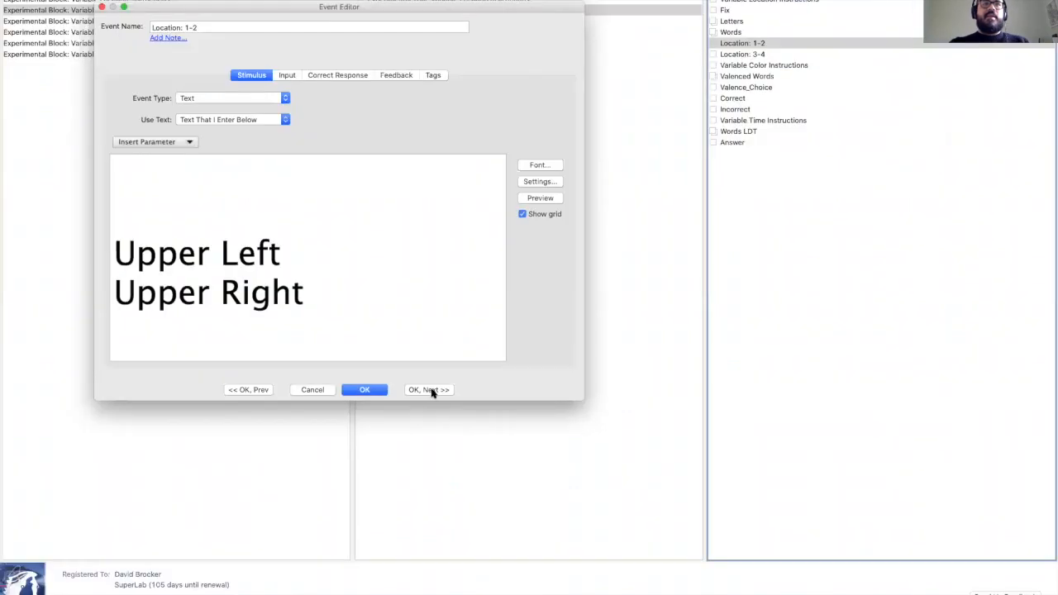
Check the text position and color settings of the Location: 3-4 event and preview its text on the grid.
click(430, 391)
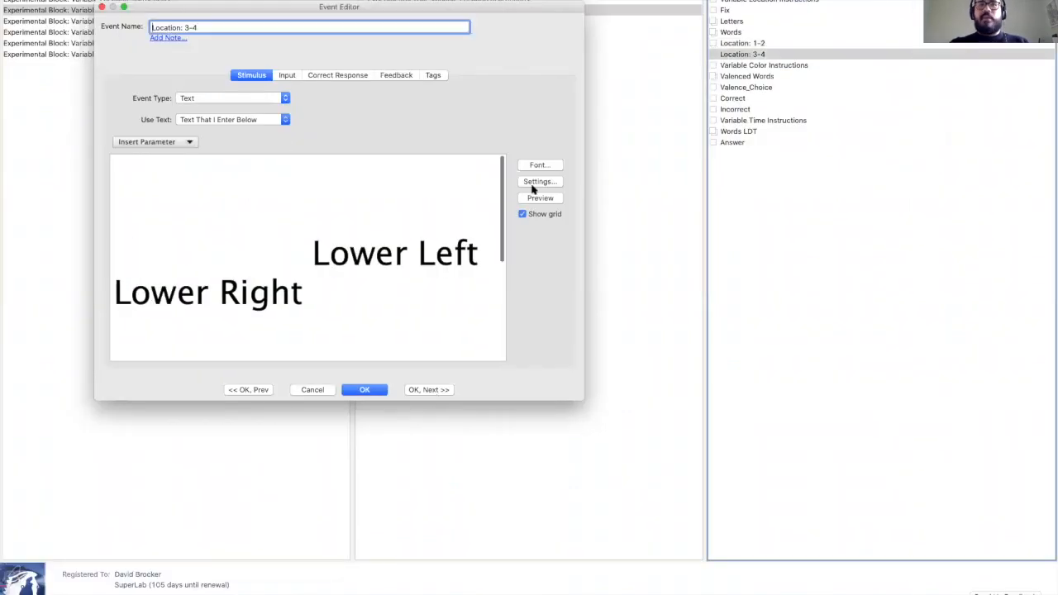
click(533, 184)
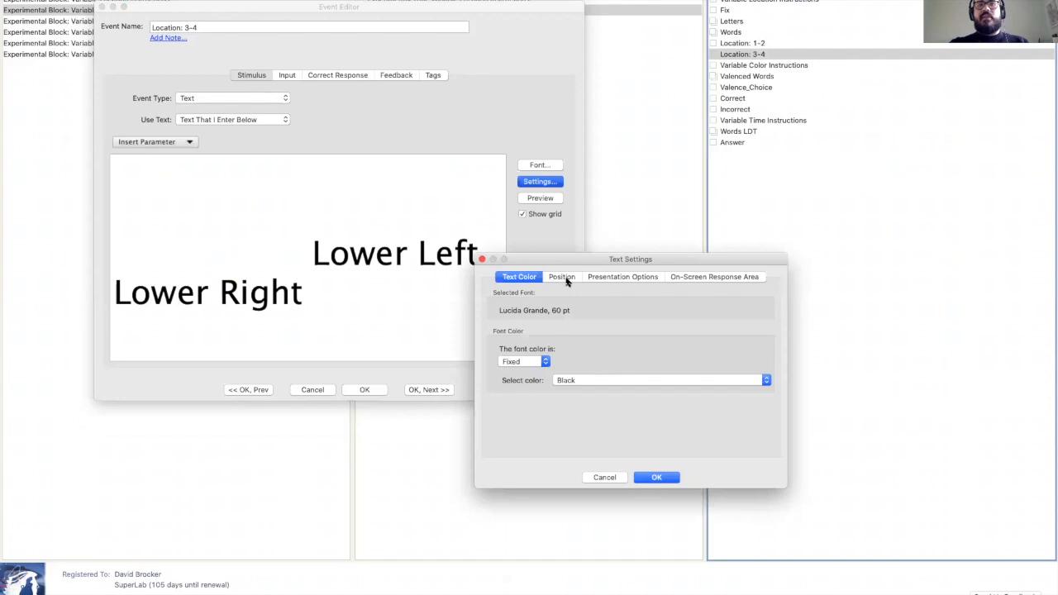
click(564, 278)
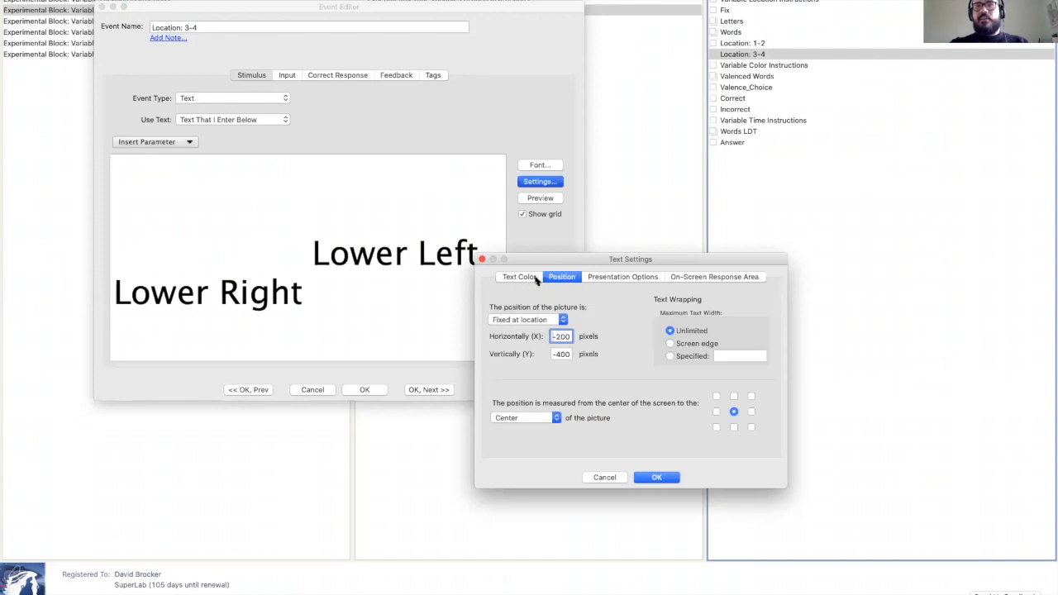
click(521, 277)
click(657, 478)
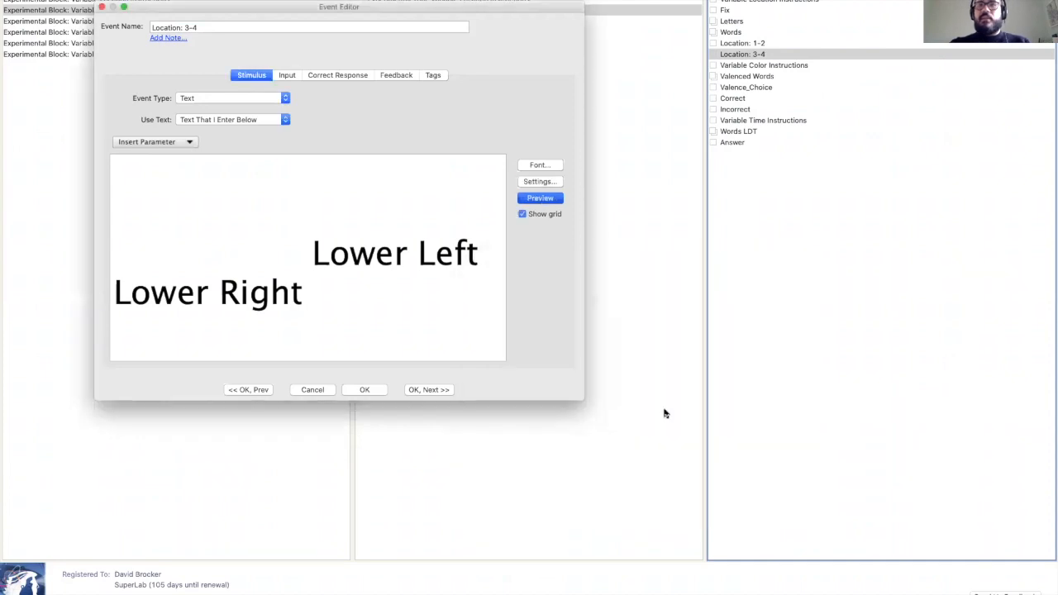
key(Return)
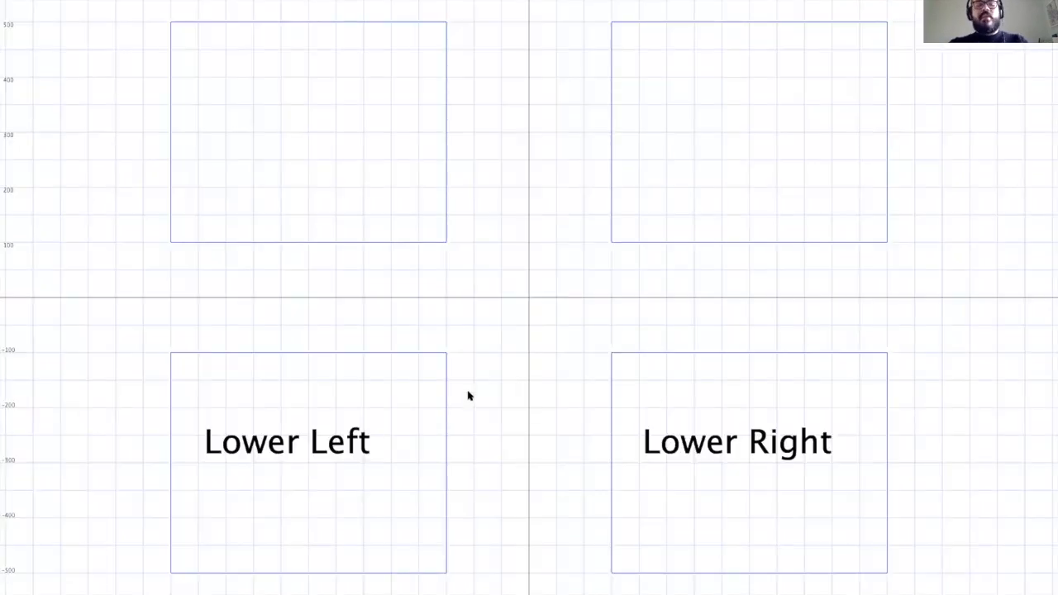
key(Escape)
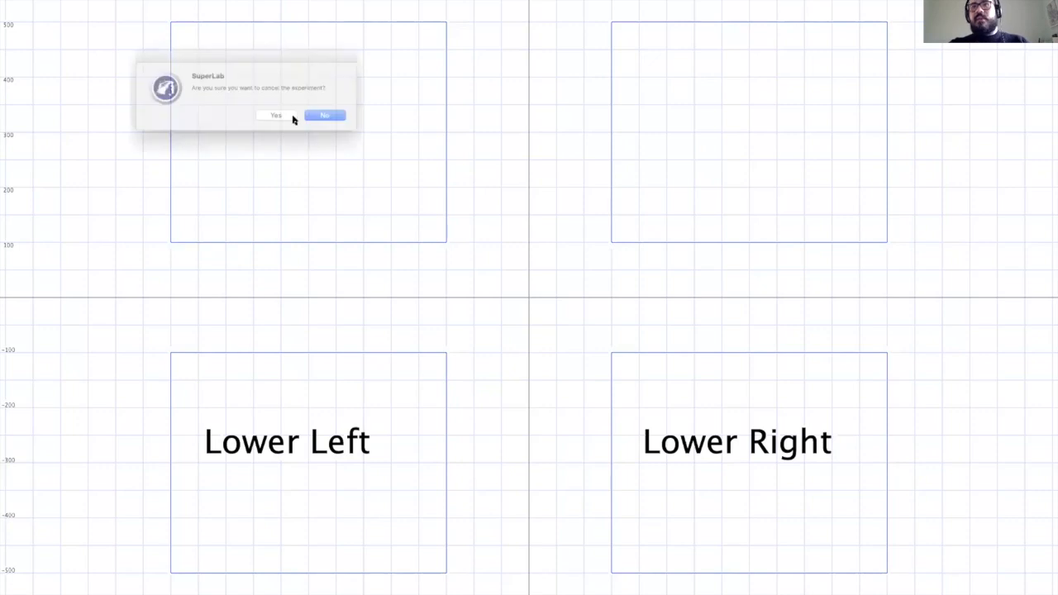
click(292, 116)
key(Return)
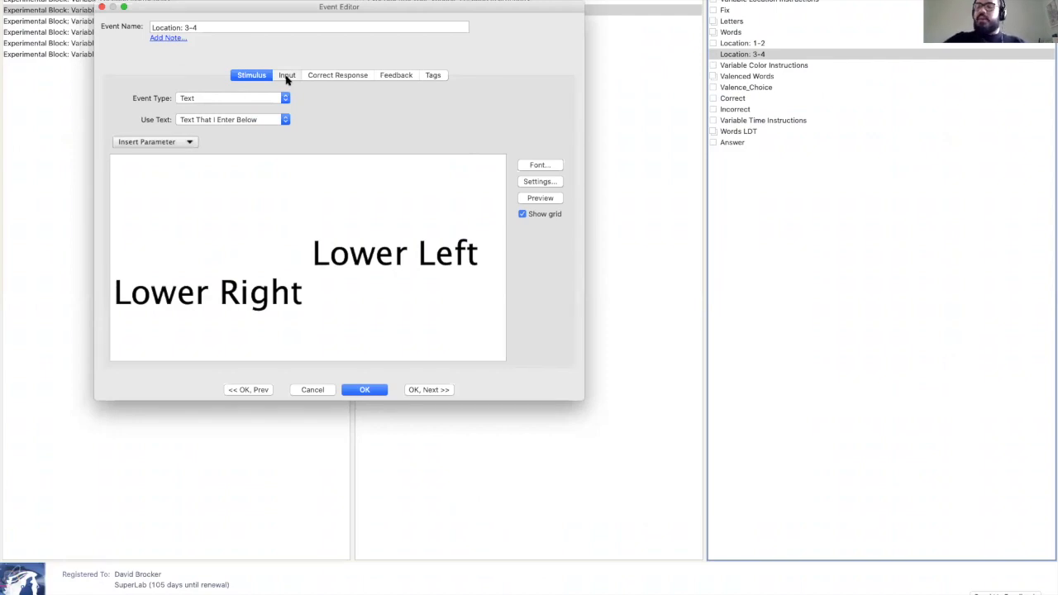
Review the Location: 3-4 event's input settings and its text color, position and presentation options.
click(287, 79)
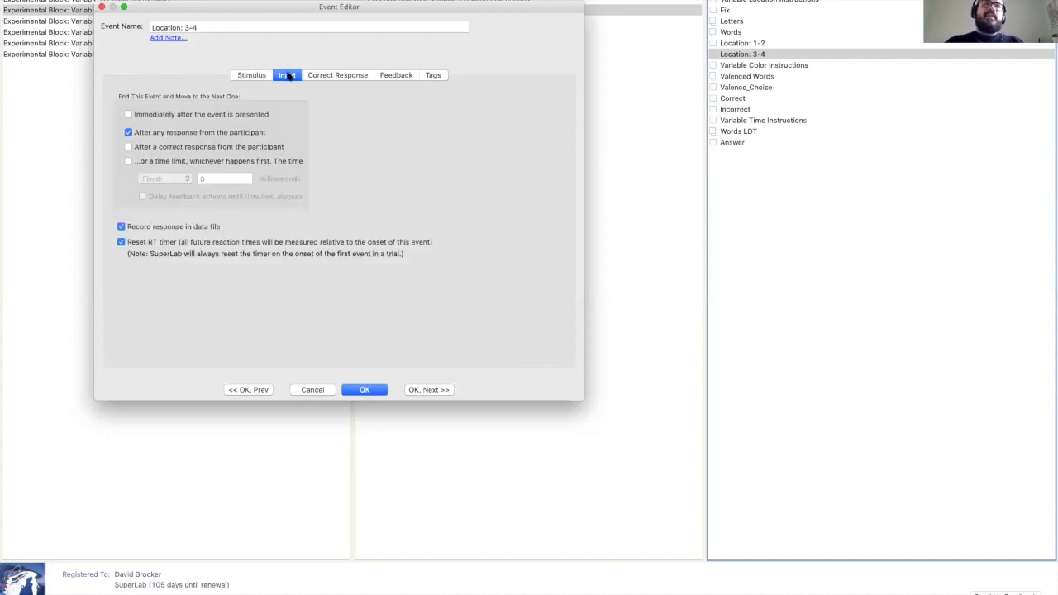
click(258, 79)
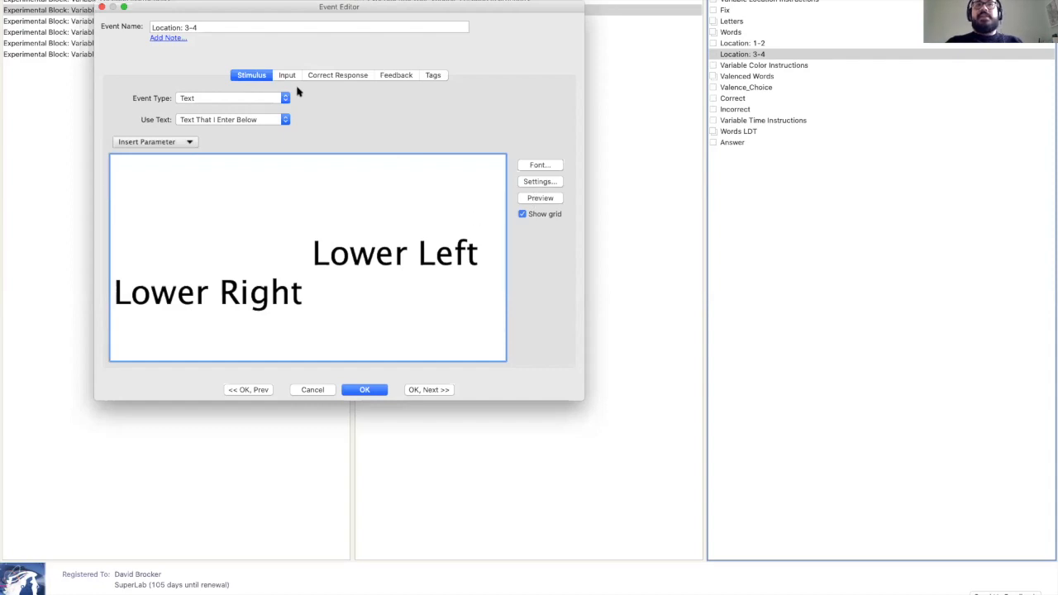
click(546, 185)
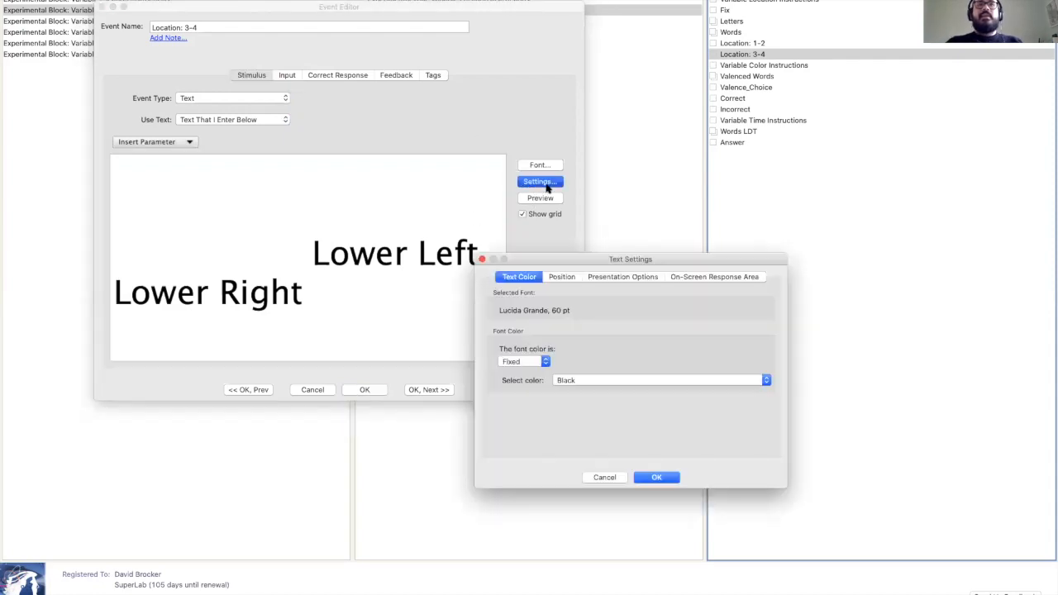
drag(599, 256, 562, 248)
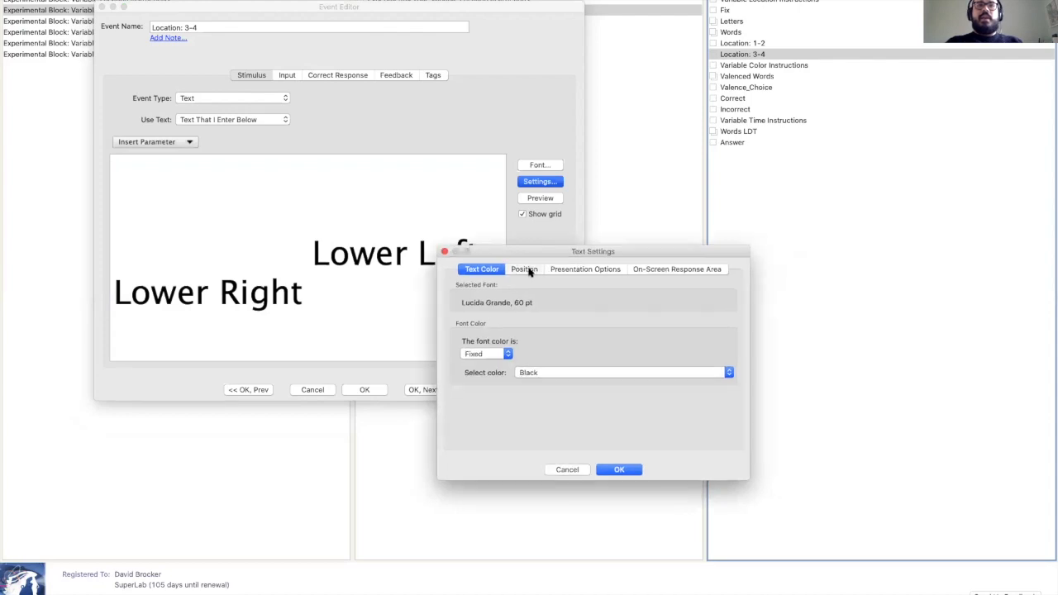
click(529, 269)
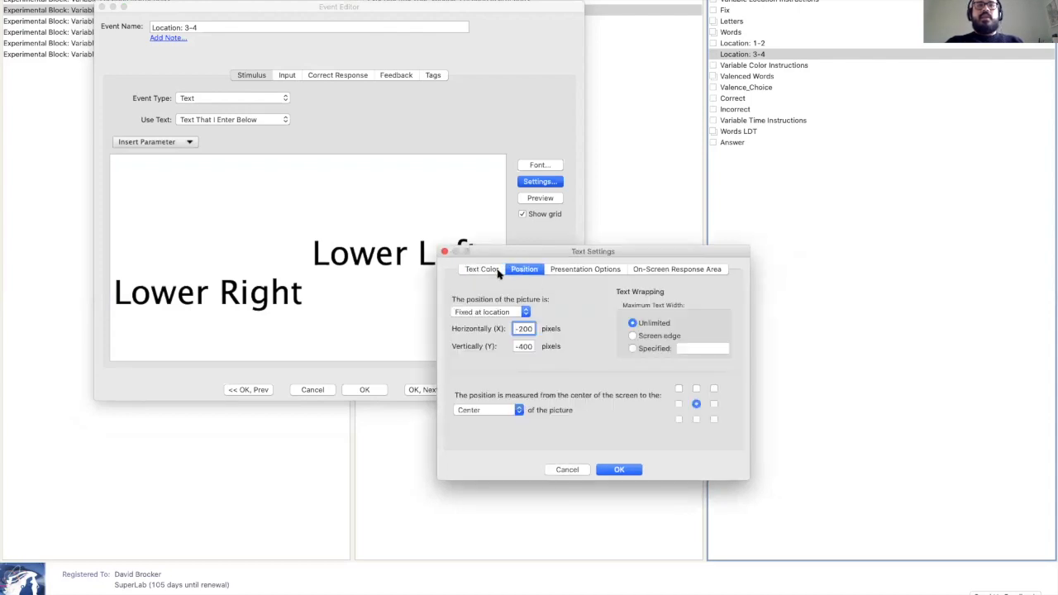
click(498, 273)
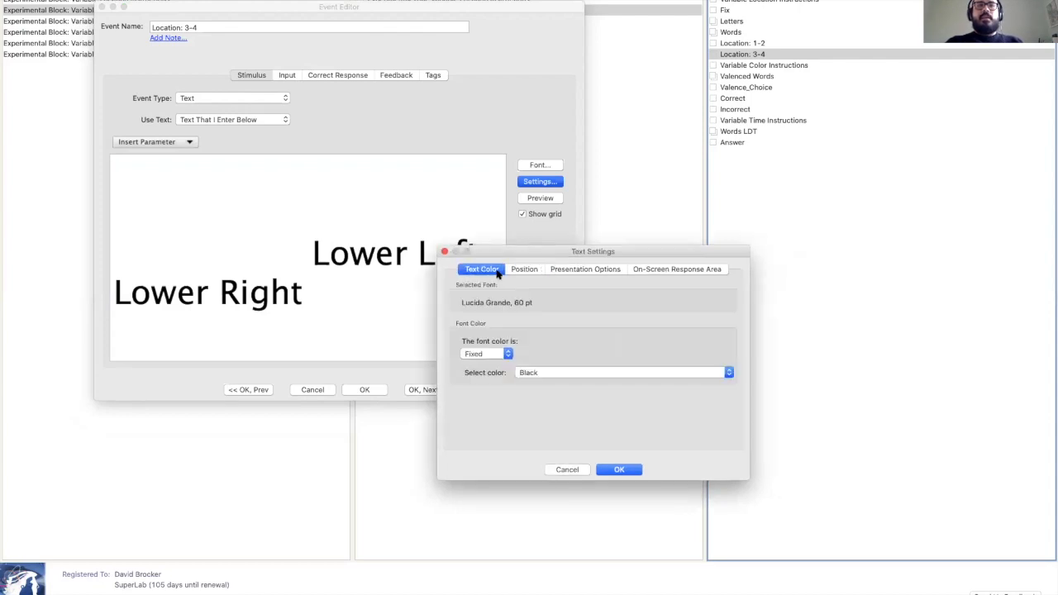
click(563, 270)
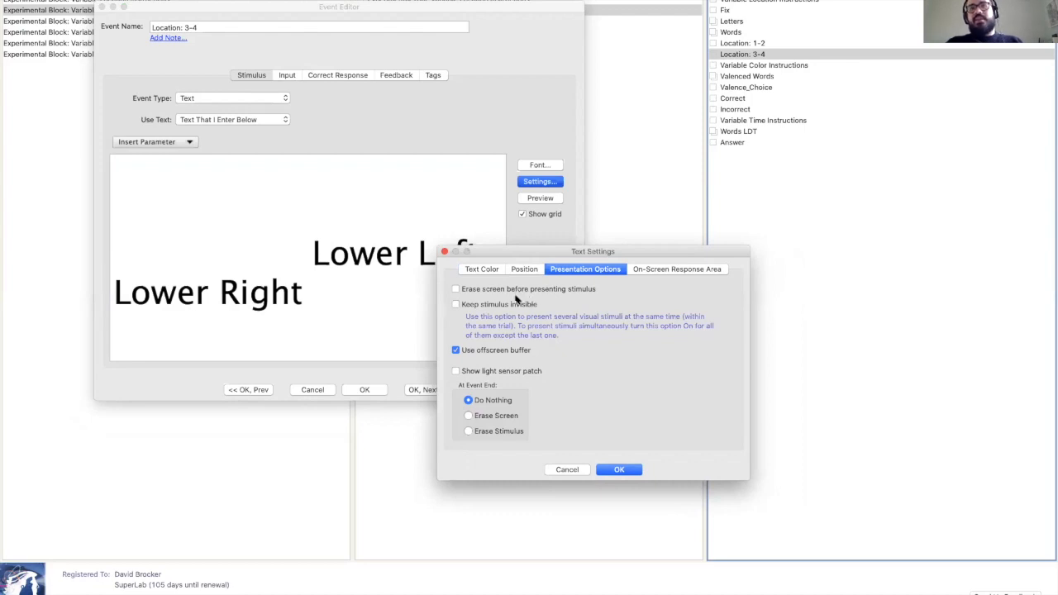
click(622, 469)
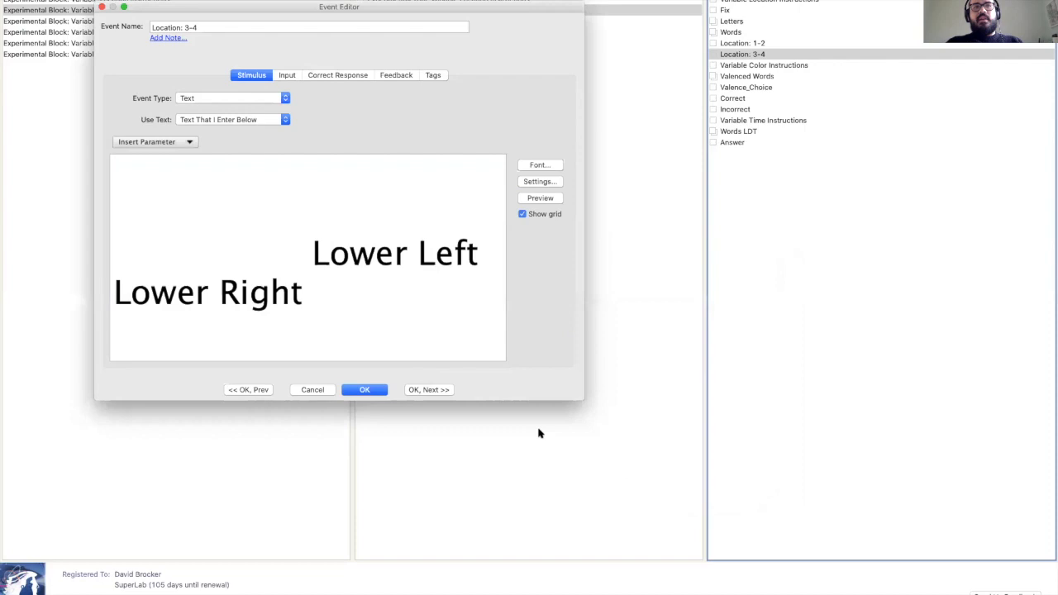
Compare the input settings of the Location: 1-2 and Location: 3-4 events, finishing with the event editor closed.
click(263, 390)
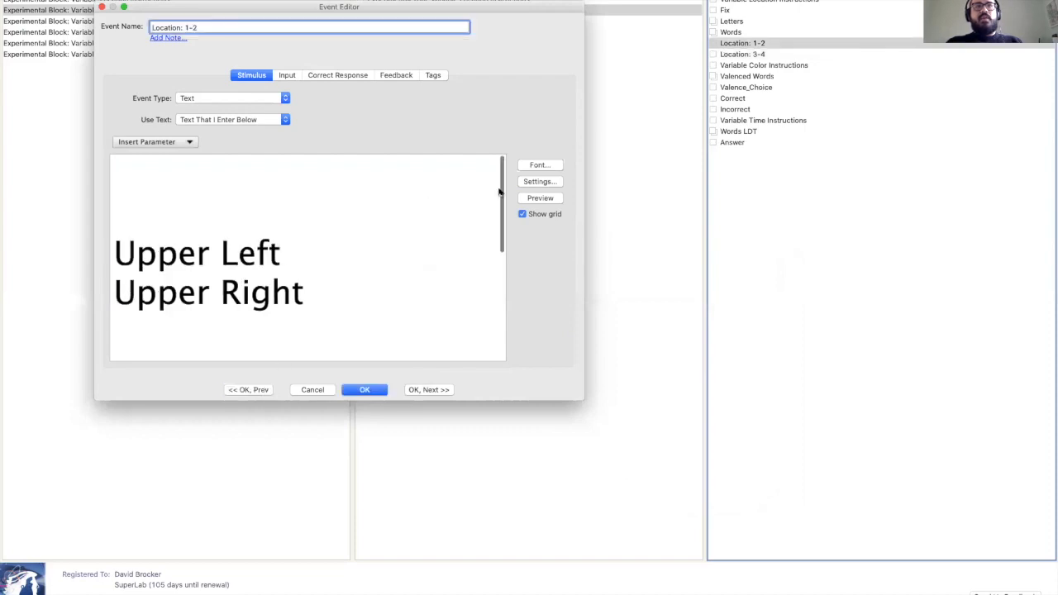
click(289, 75)
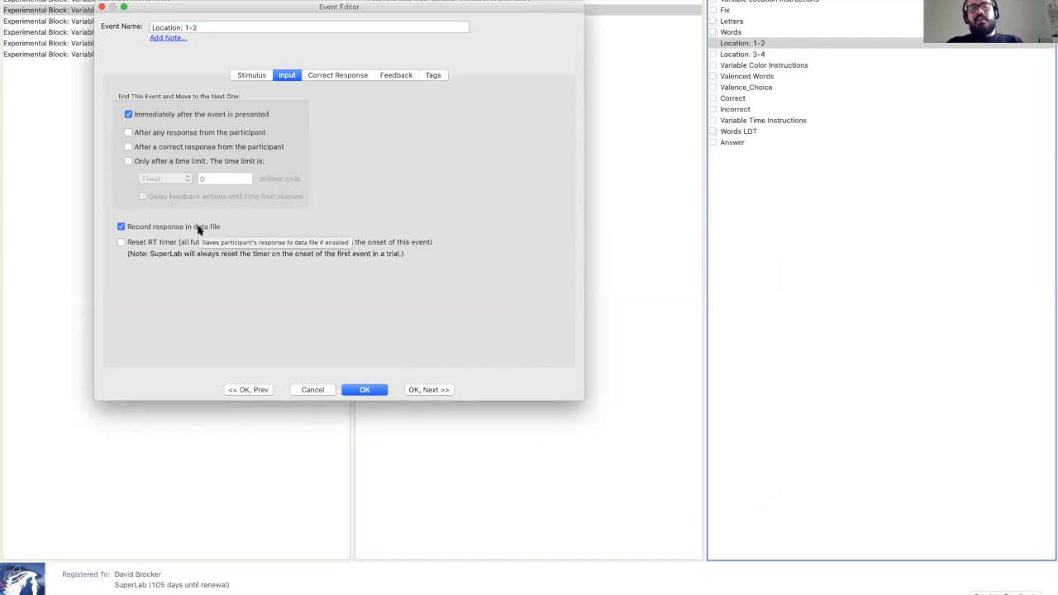
click(446, 390)
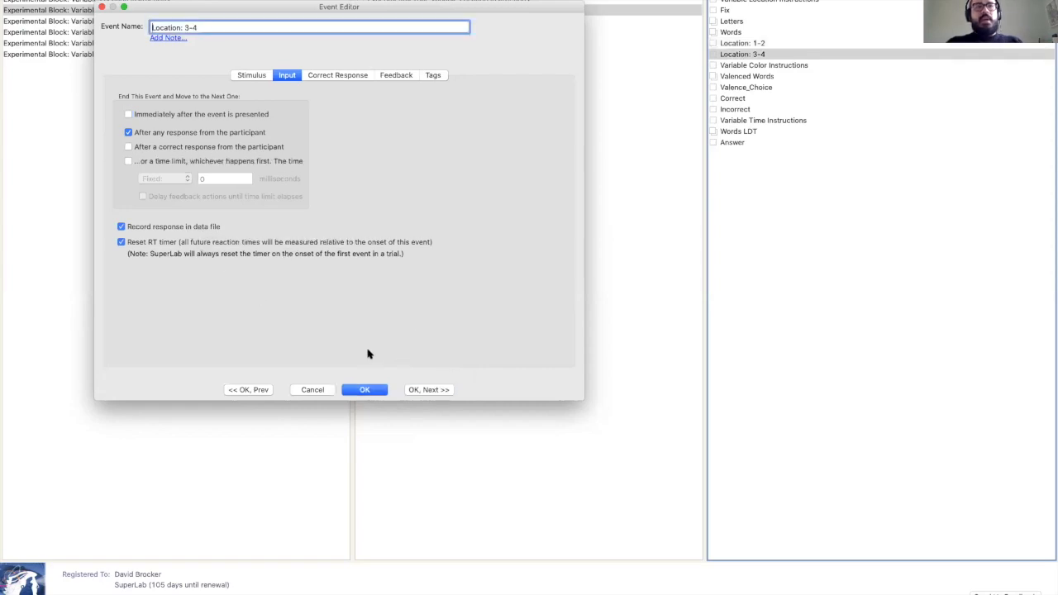
click(365, 390)
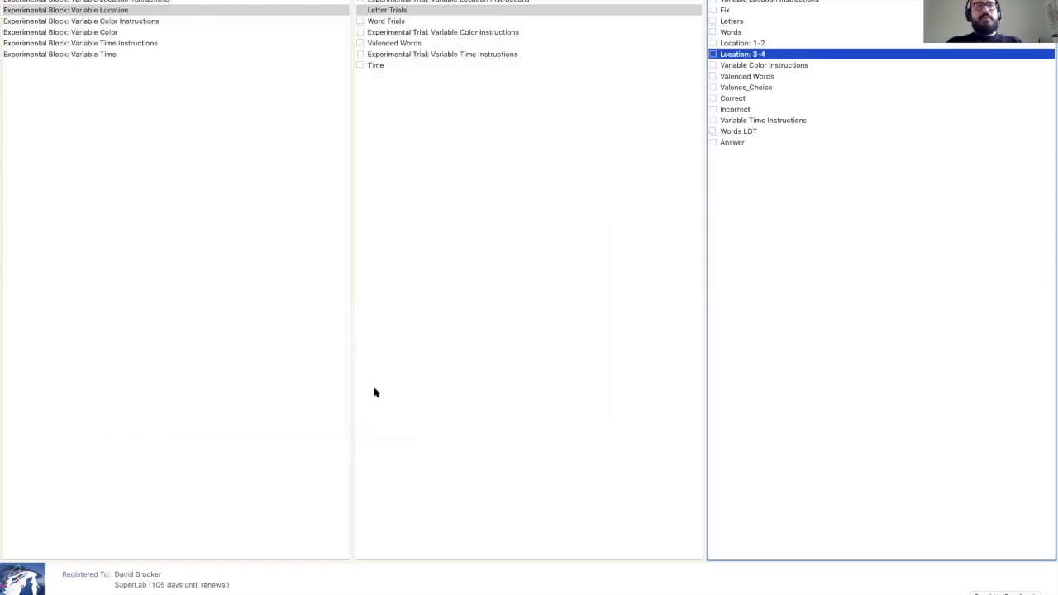
Run only the Variable Location Instructions and Variable Location blocks of the experiment.
click(280, 12)
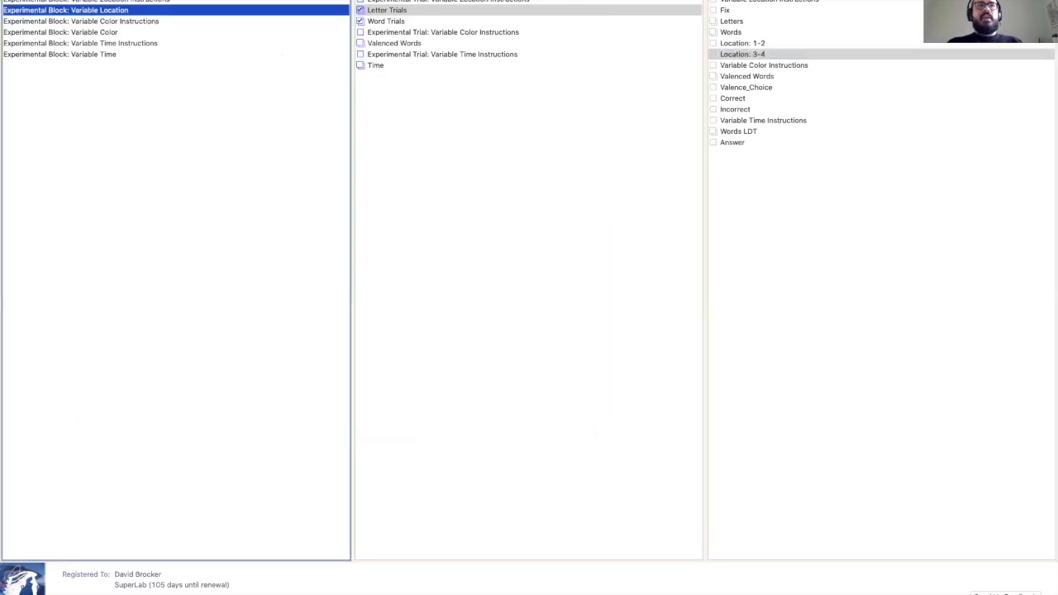
click(306, 1)
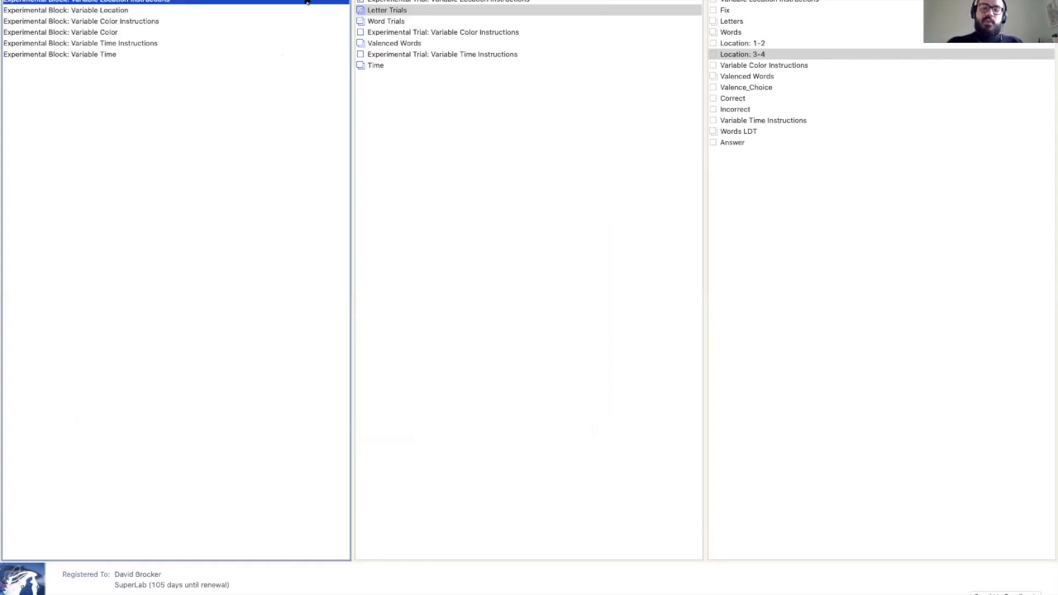
key(shift+Down)
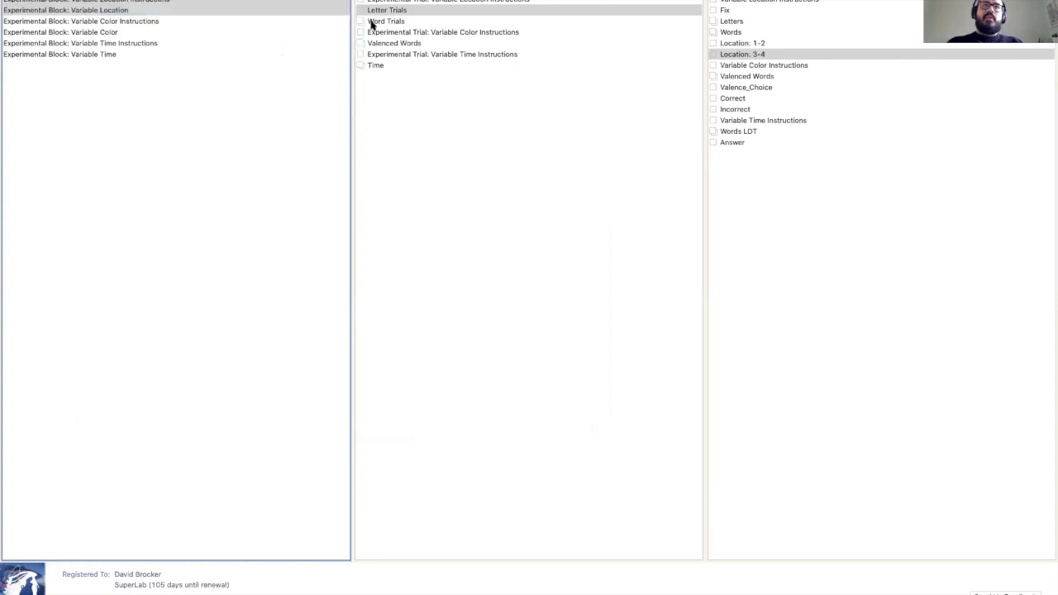
key(super+r)
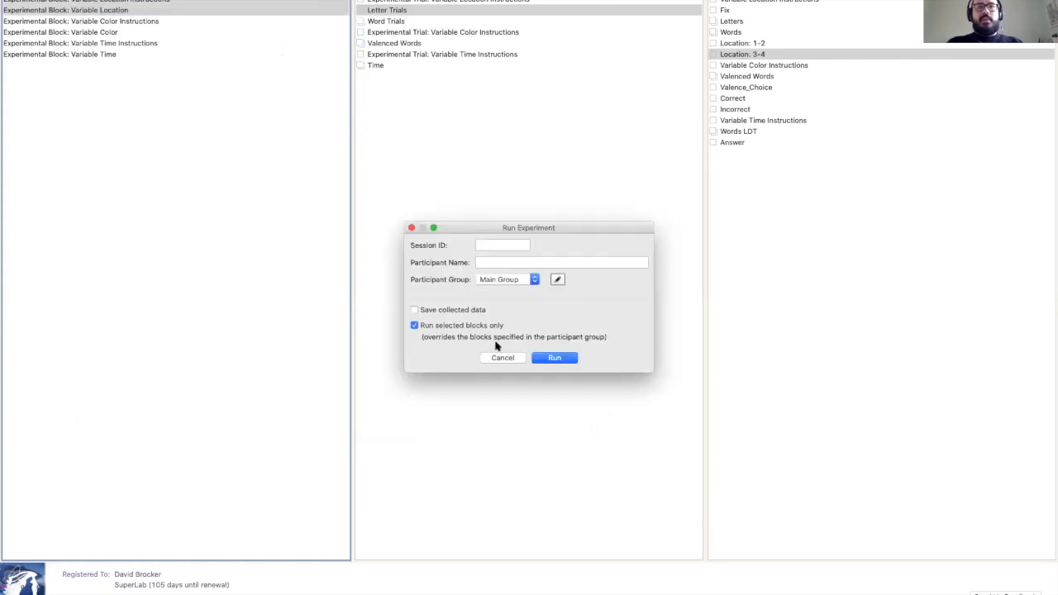
click(555, 358)
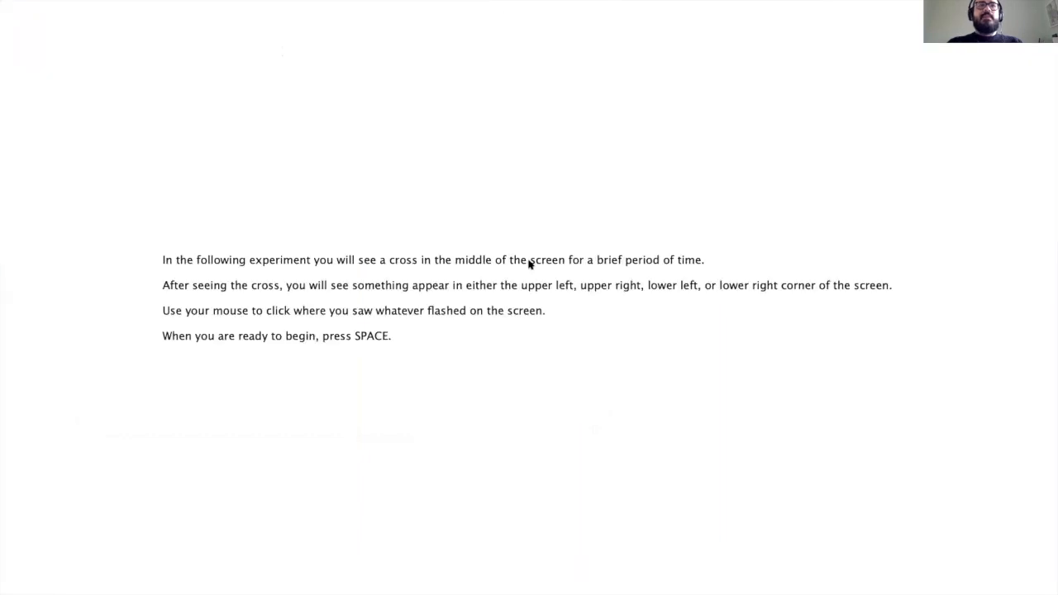
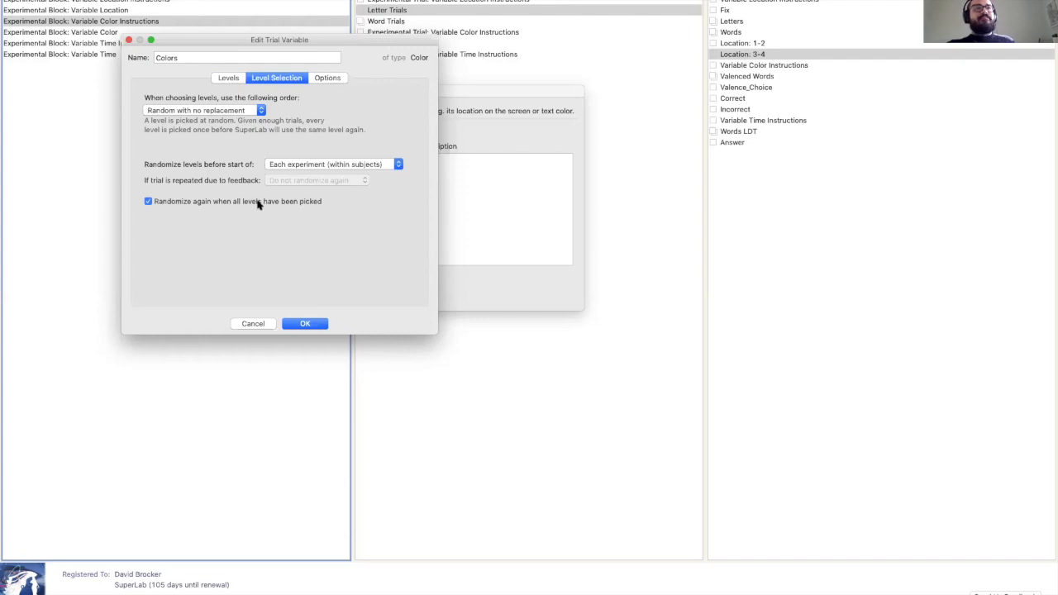
Review the Colors trial variable's options and levels, and close the trial variables list.
click(325, 79)
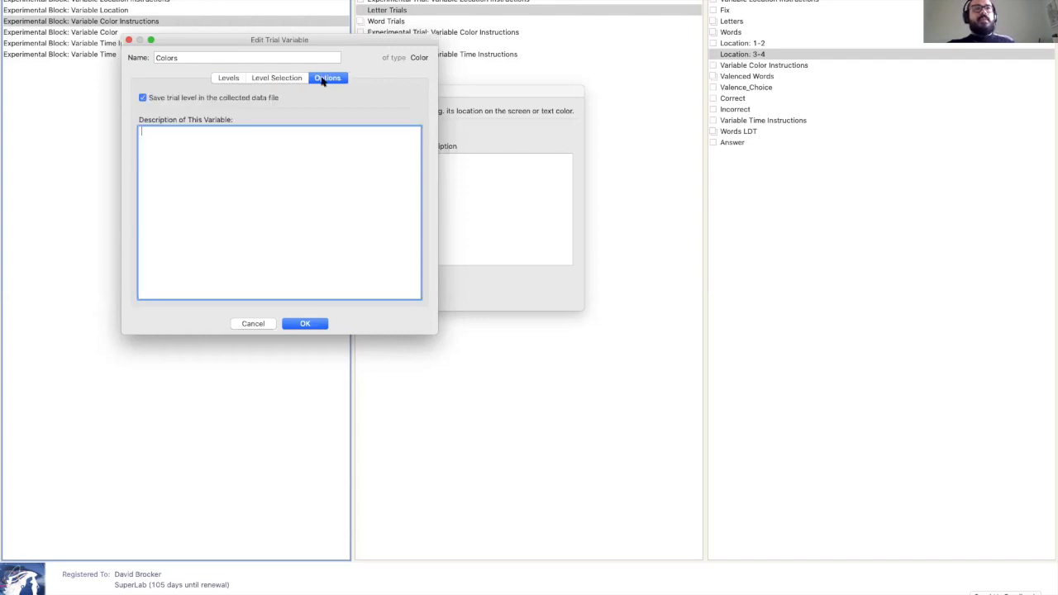
click(229, 81)
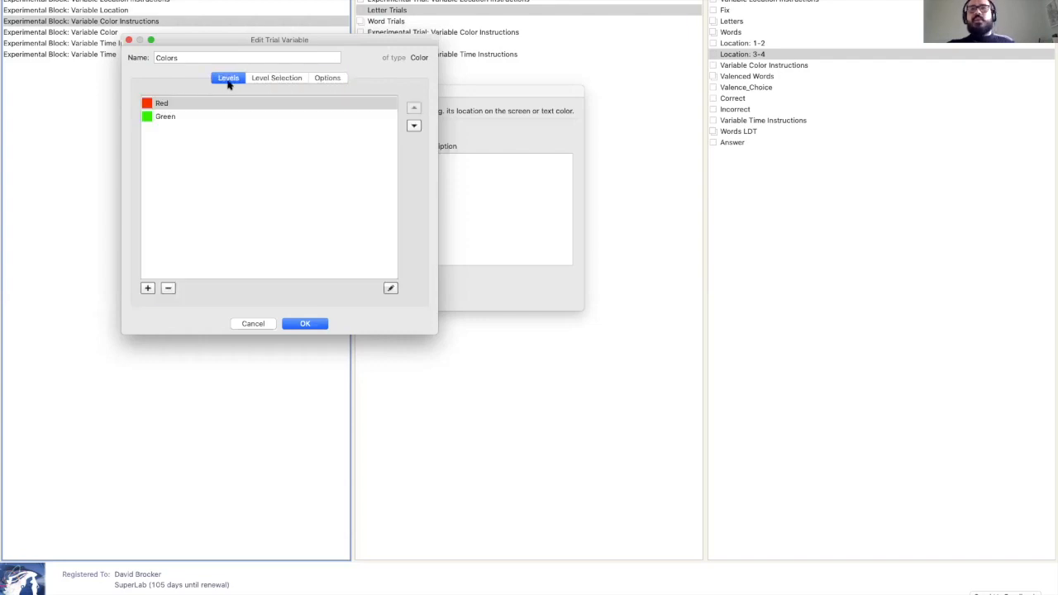
click(321, 324)
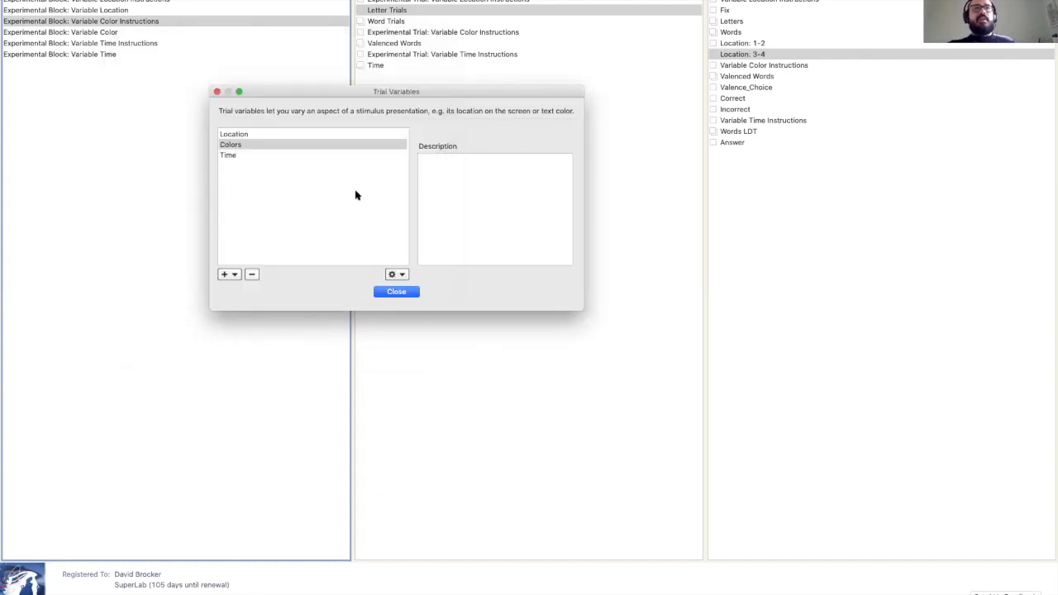
click(397, 292)
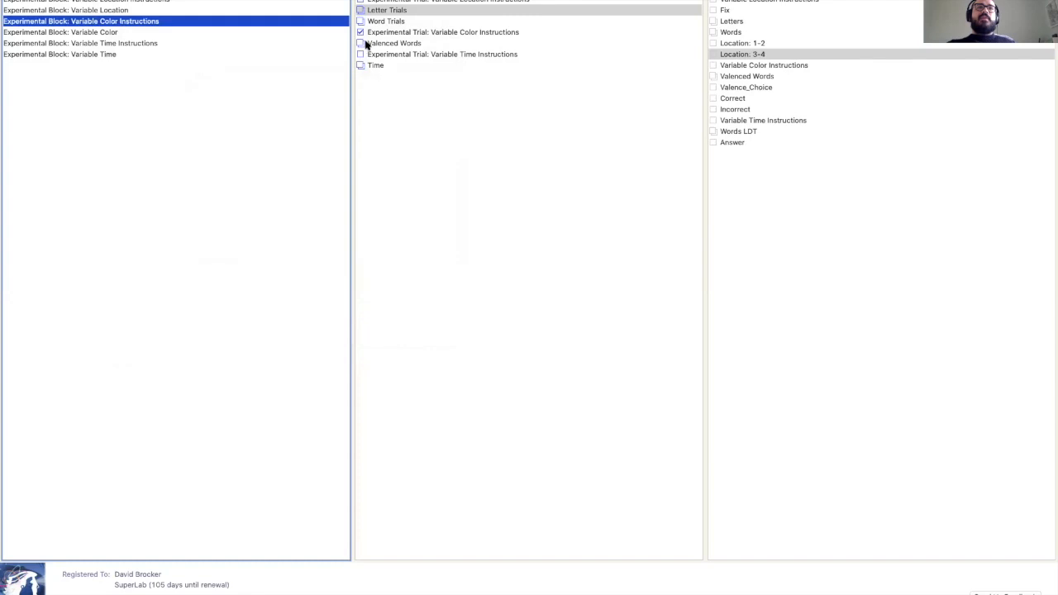
Review the Variable Color Instructions event's input settings and instruction text, and advance to the Valenced Words event.
click(762, 65)
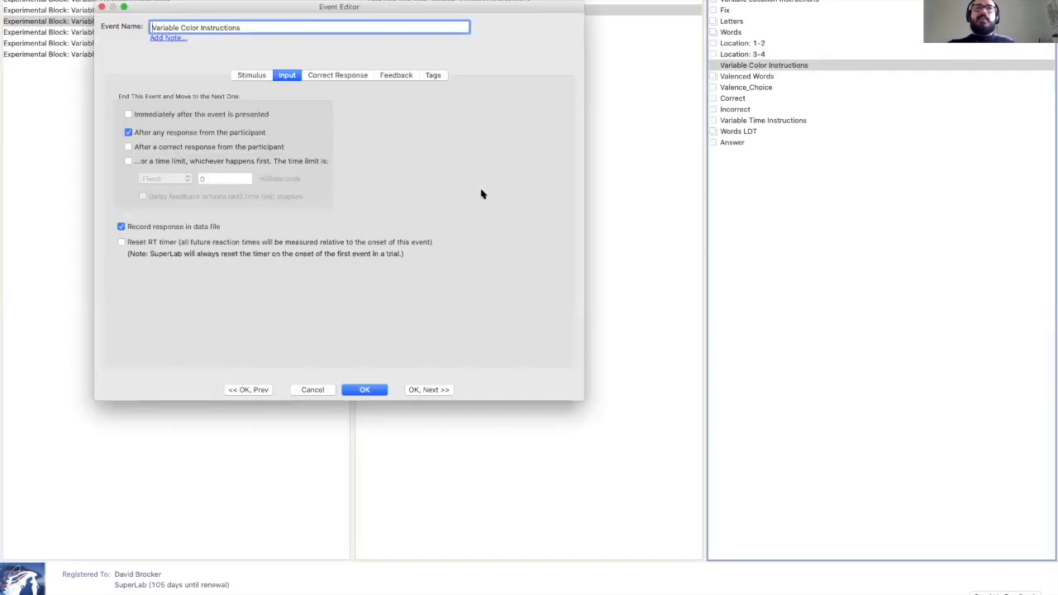
click(252, 75)
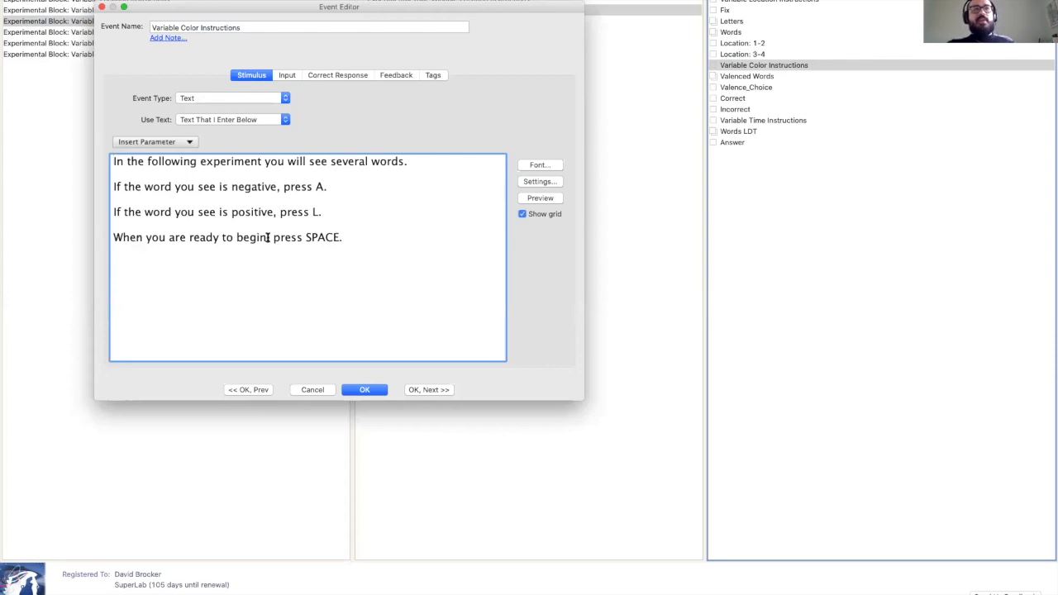
click(426, 392)
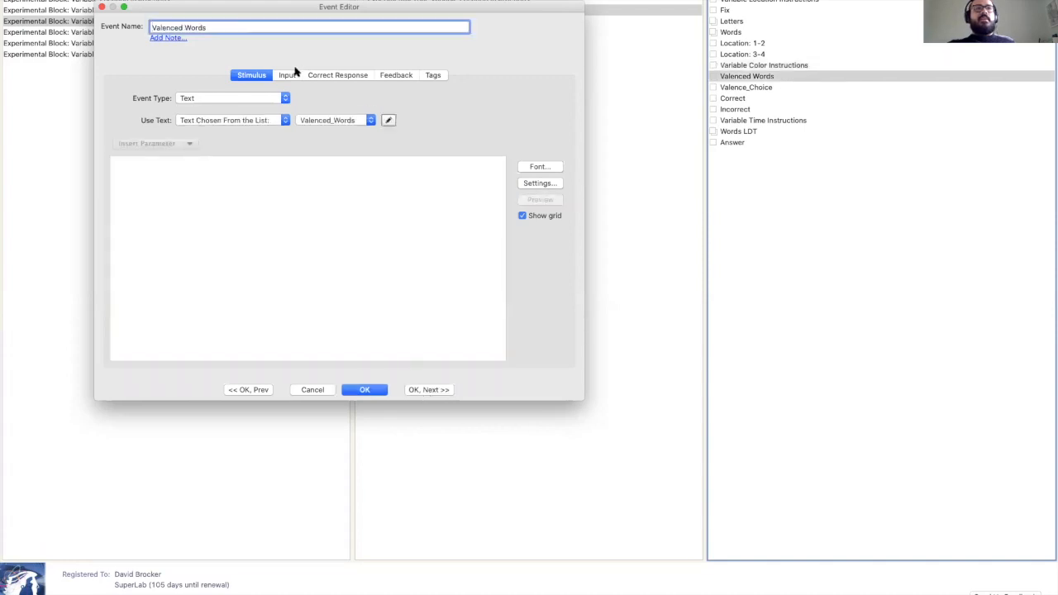
Look through the positive and negative words in the Valenced_Words stimulus list, and close the event.
click(390, 120)
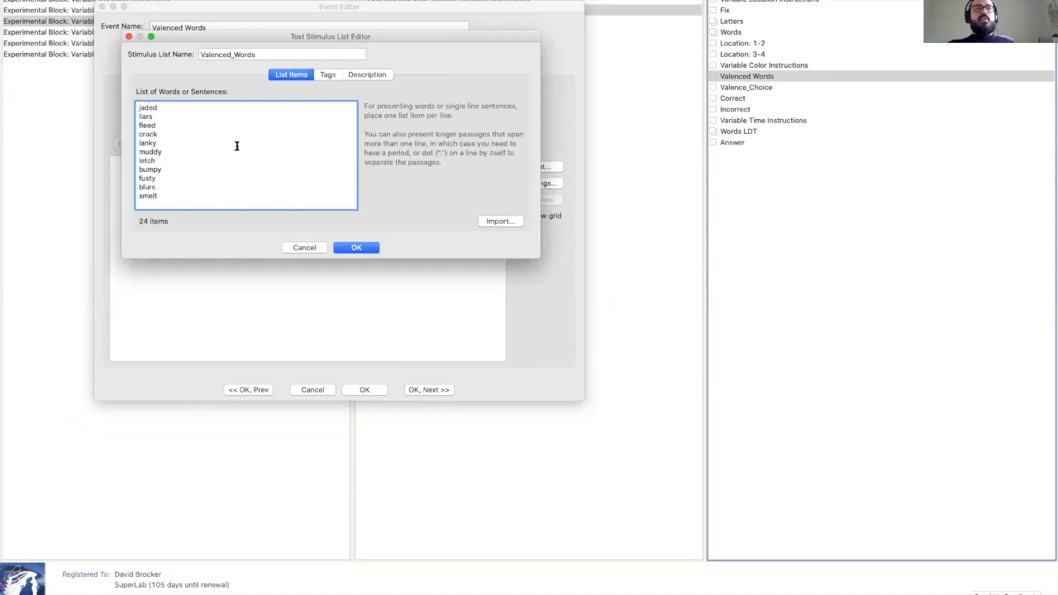
scroll(219, 178, up, 5)
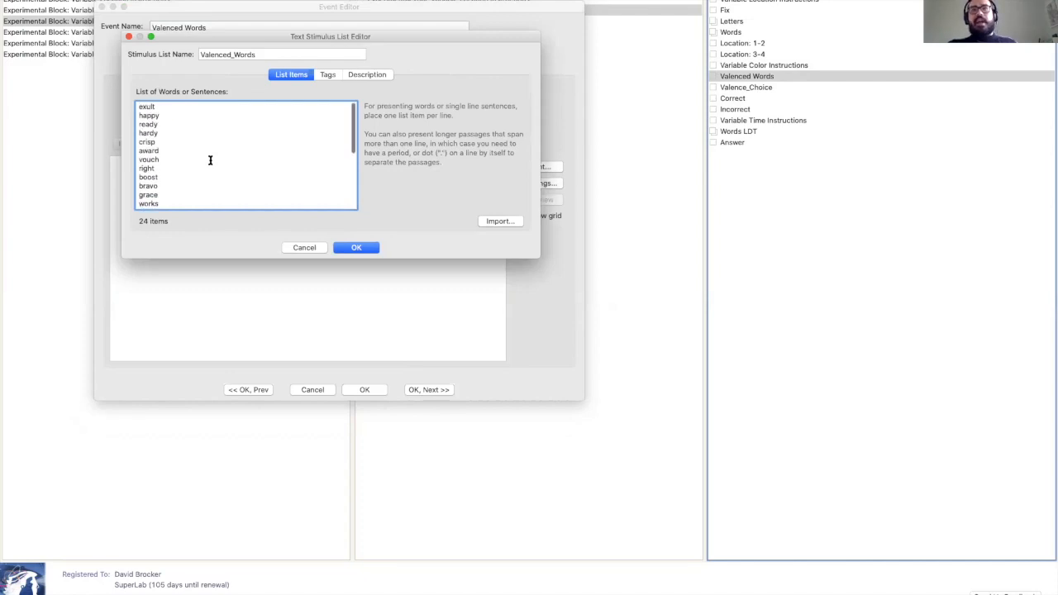
drag(162, 105, 199, 259)
scroll(170, 166, down, 4)
click(355, 247)
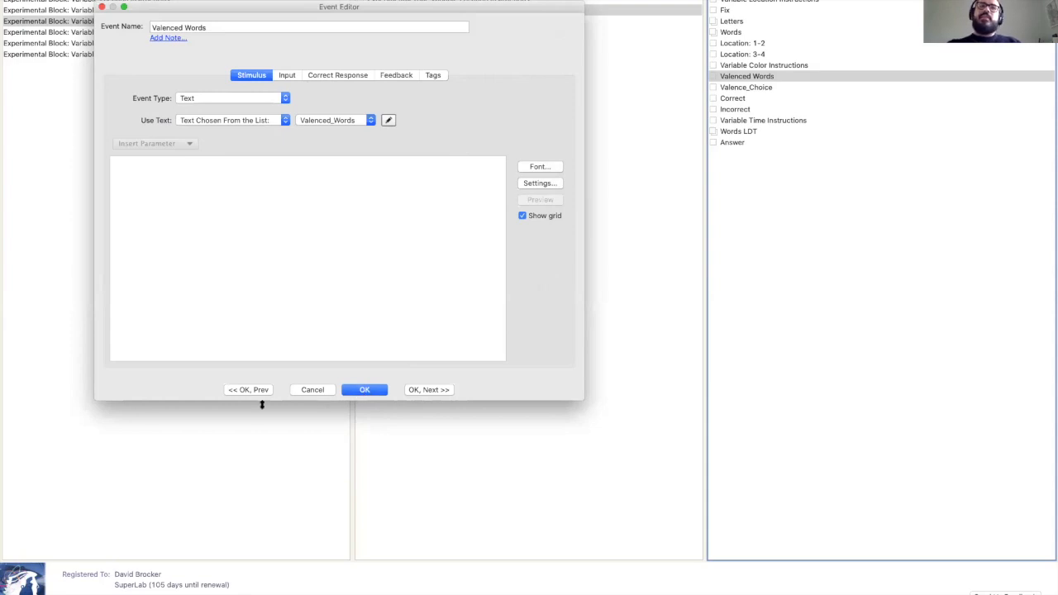
click(365, 390)
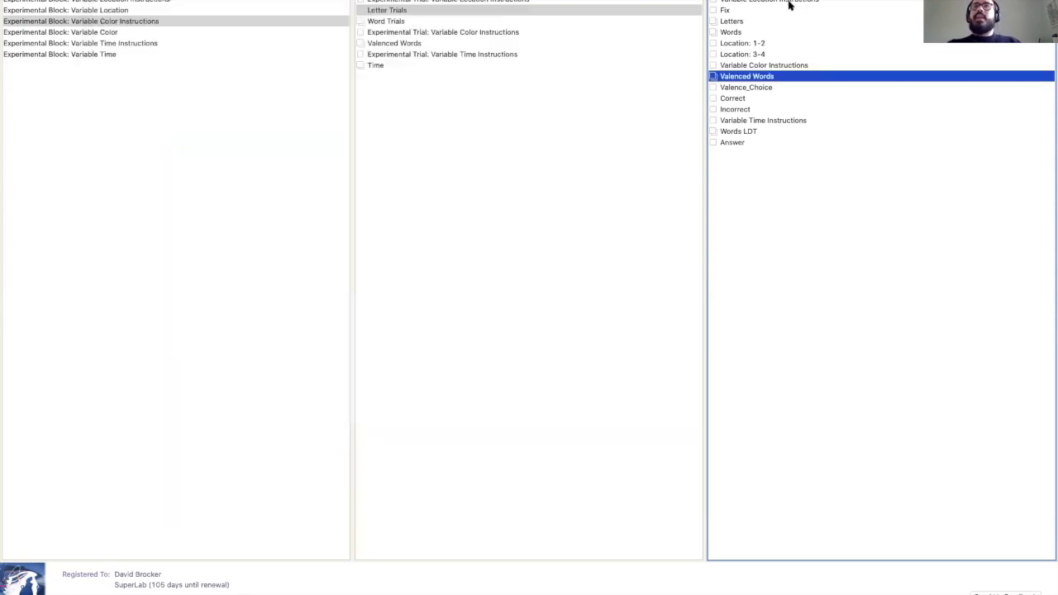
Check the Letters event's text settings to see how its position uses the Location trial variable.
click(742, 23)
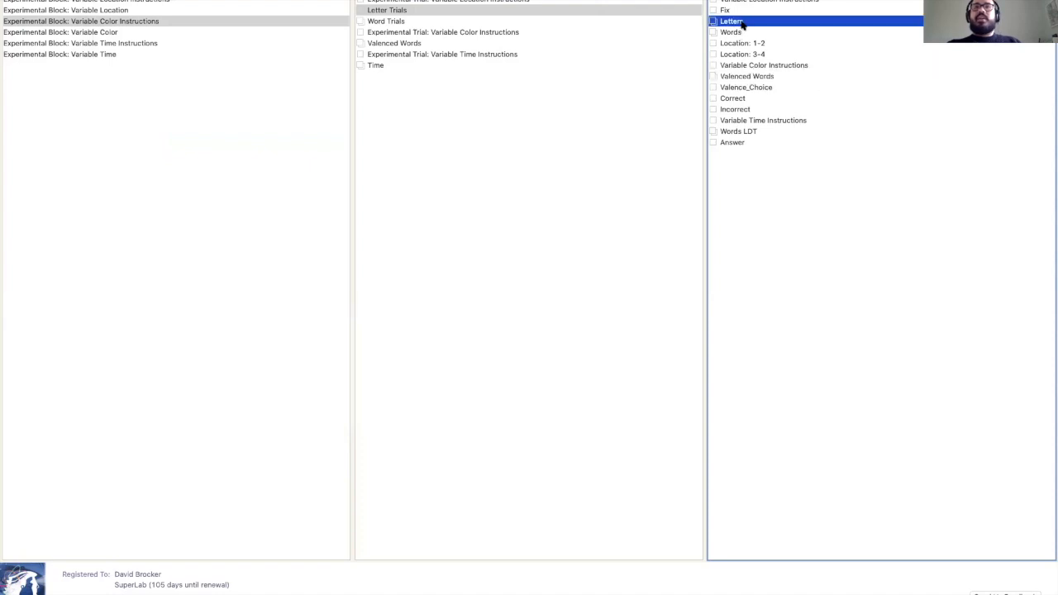
double_click(724, 25)
click(552, 189)
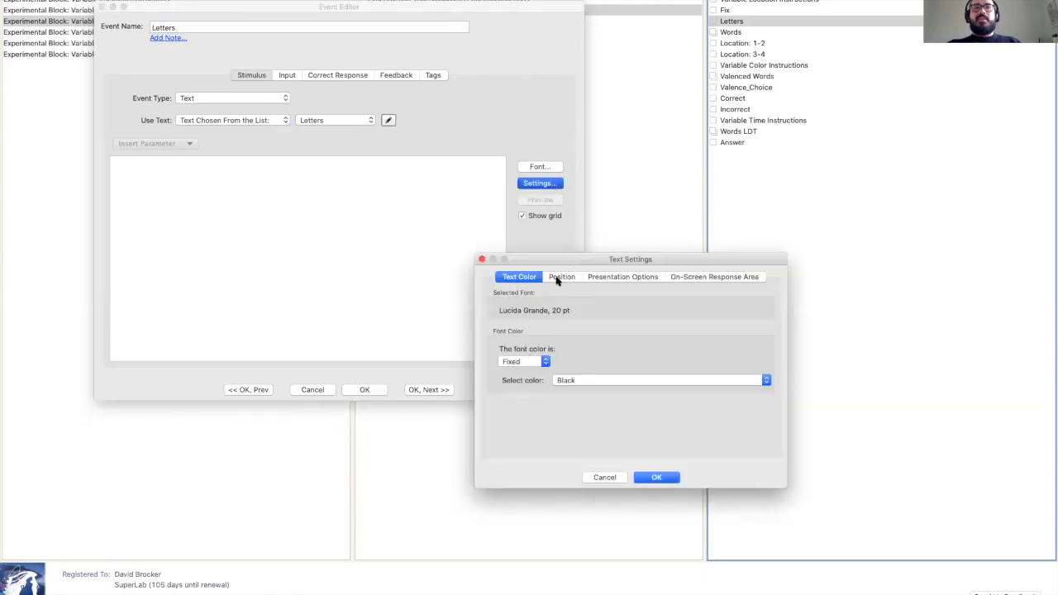
click(561, 278)
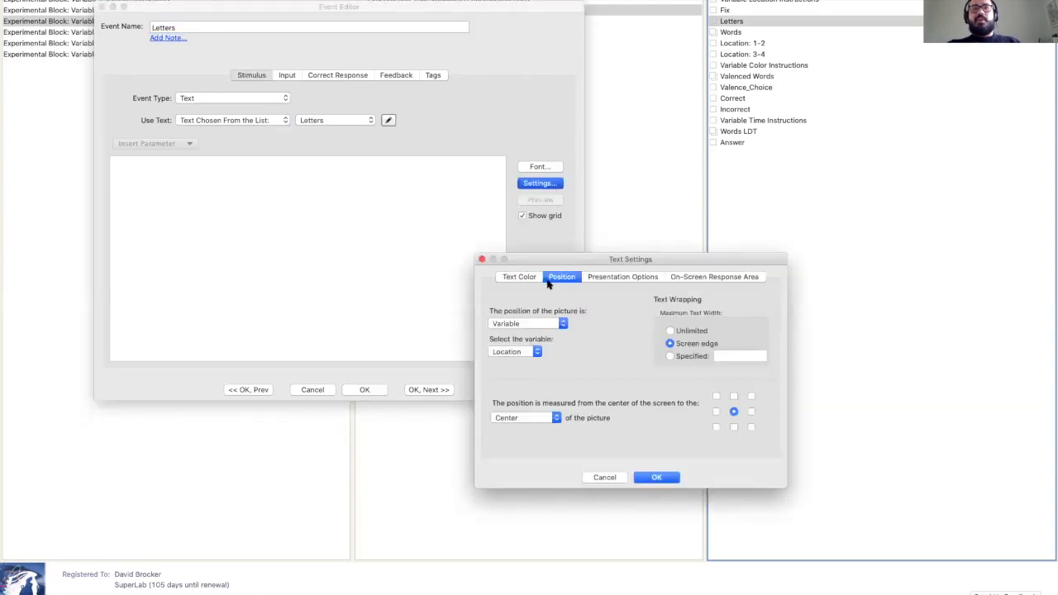
click(520, 325)
click(527, 325)
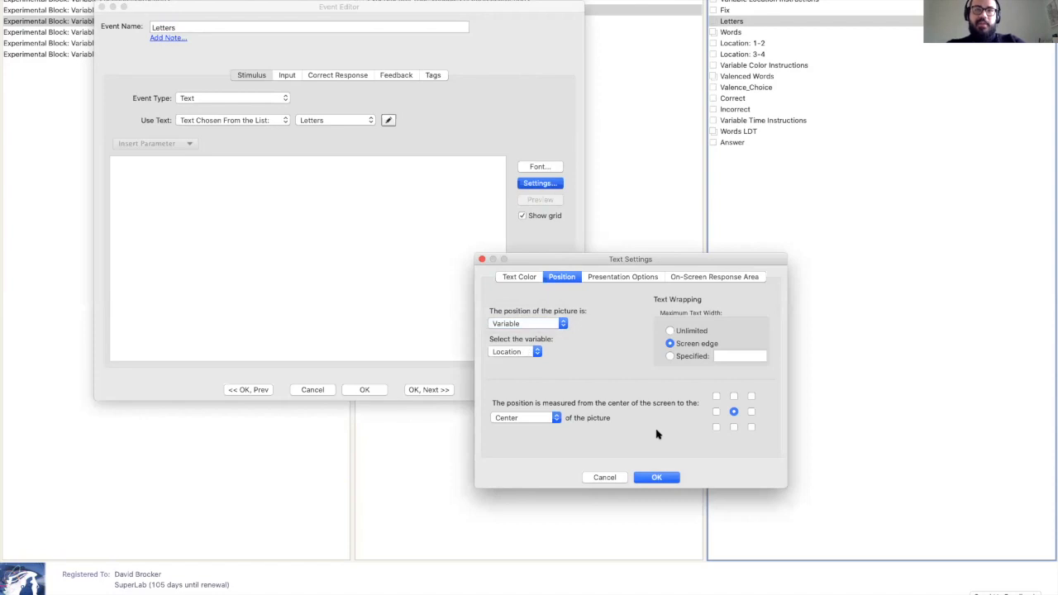
click(659, 478)
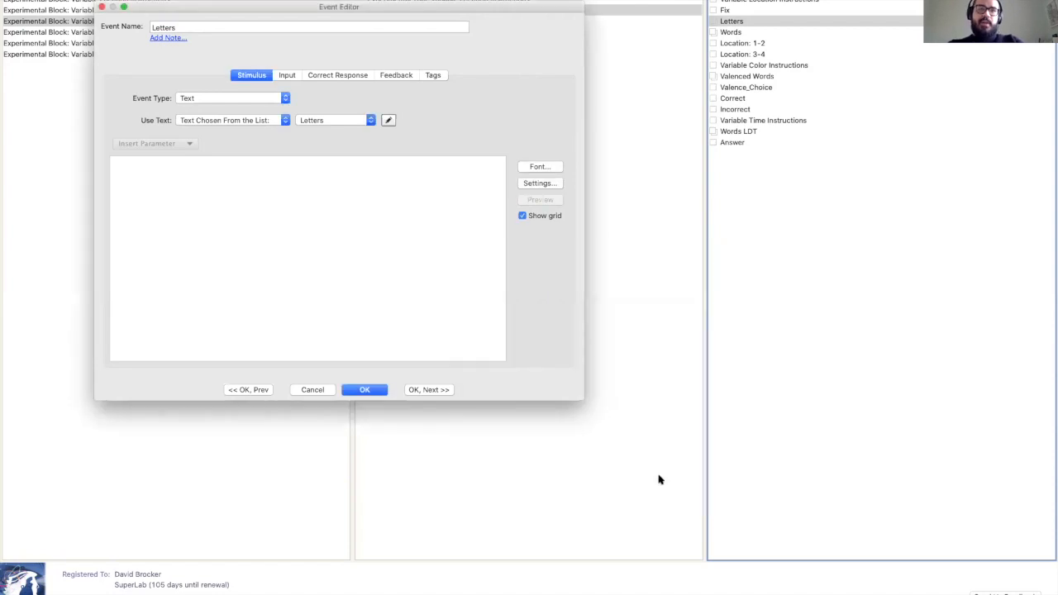
Advance to the Valenced Words event and check how its font color uses the Colors variable, along with its input settings.
click(420, 390)
click(417, 389)
click(416, 390)
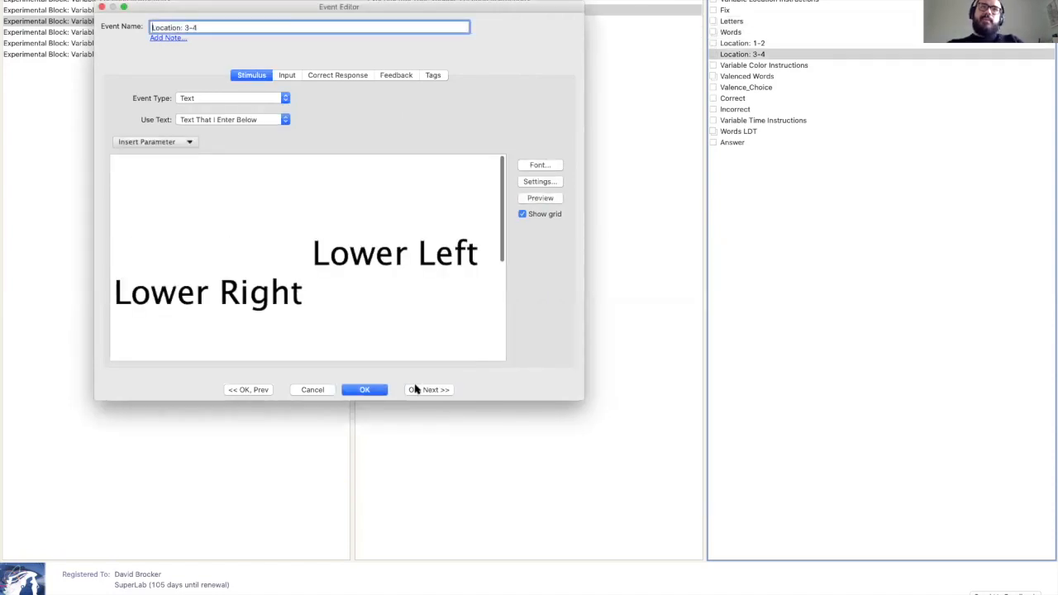
click(416, 389)
click(416, 389)
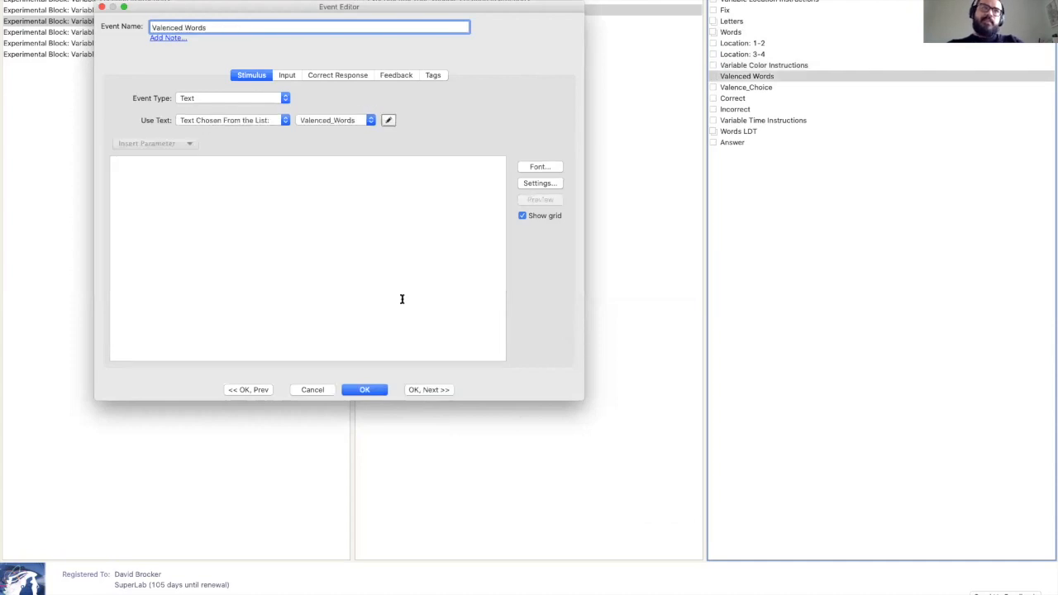
click(541, 183)
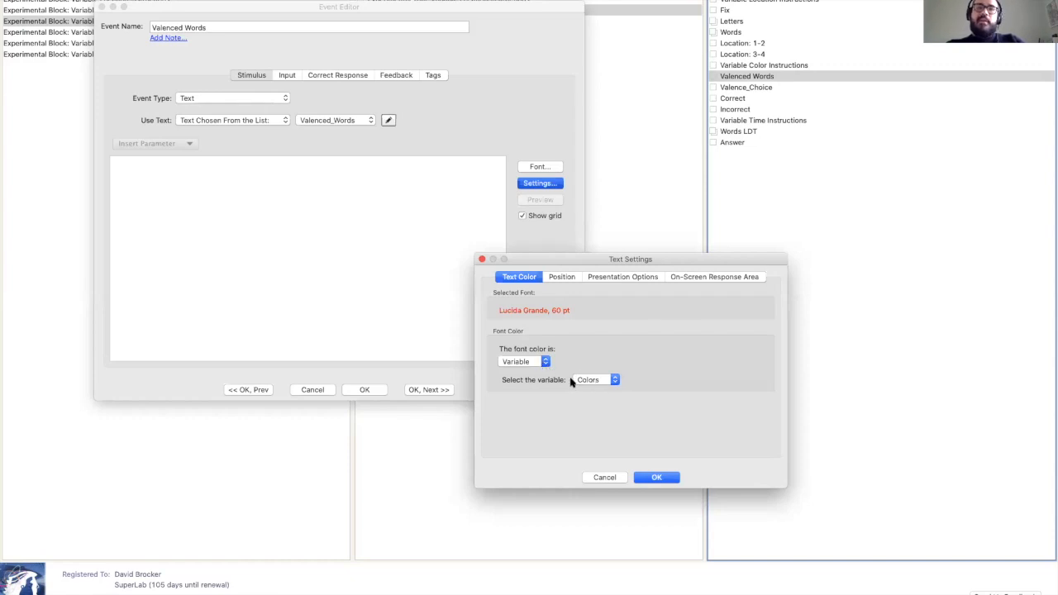
click(659, 479)
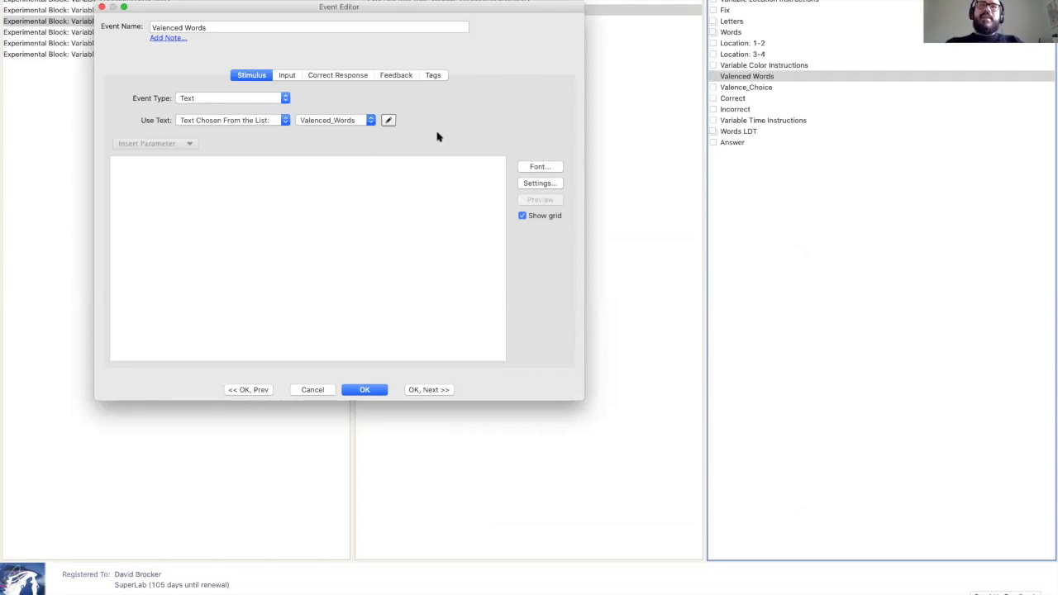
click(291, 76)
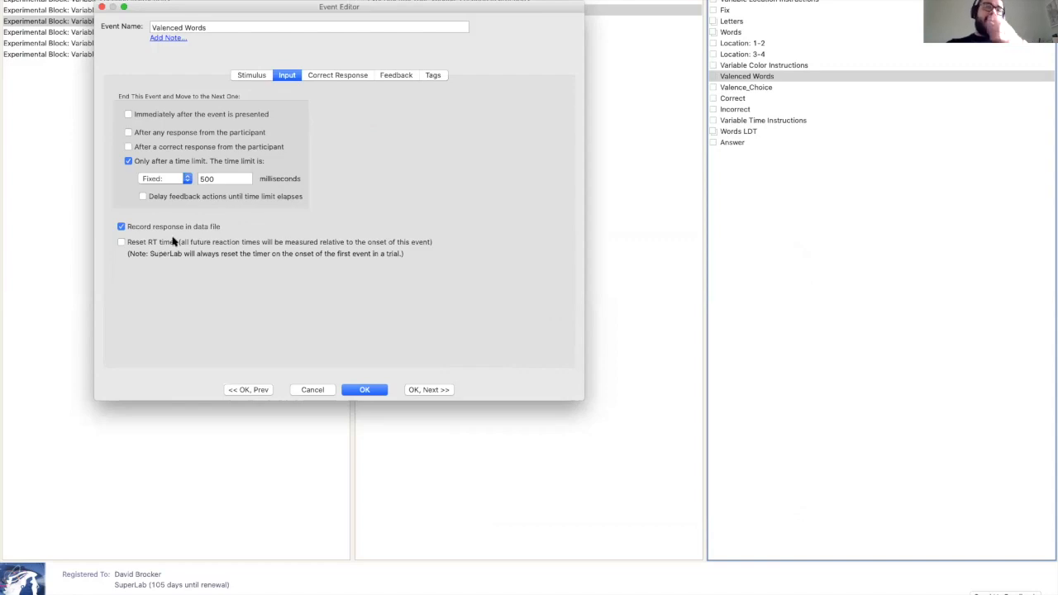
Advance to the Valence_Choice event, check its input settings and stimulus text, and preview its on-screen layout.
click(426, 390)
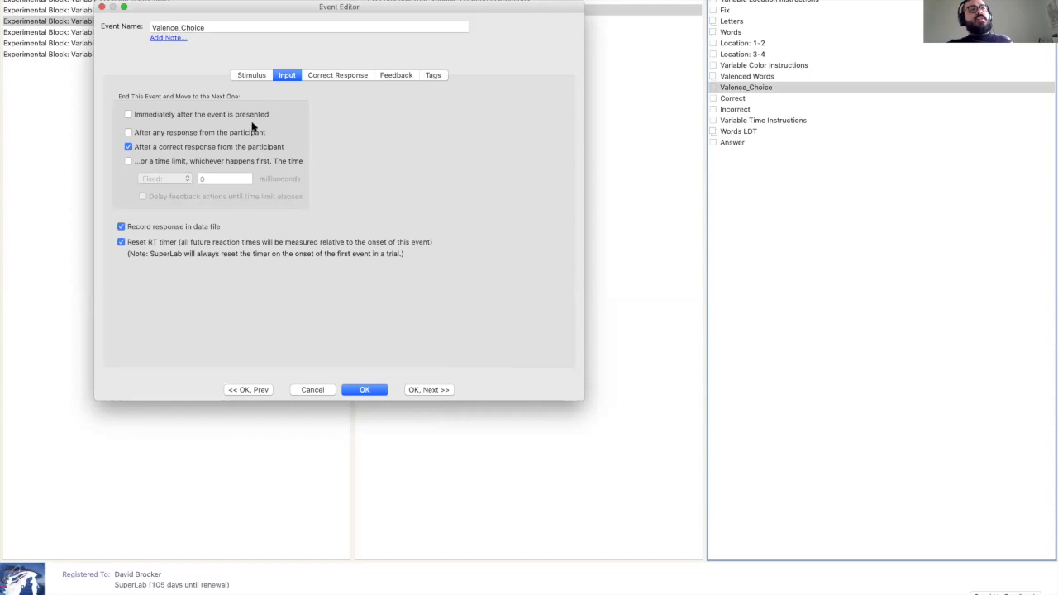
click(257, 76)
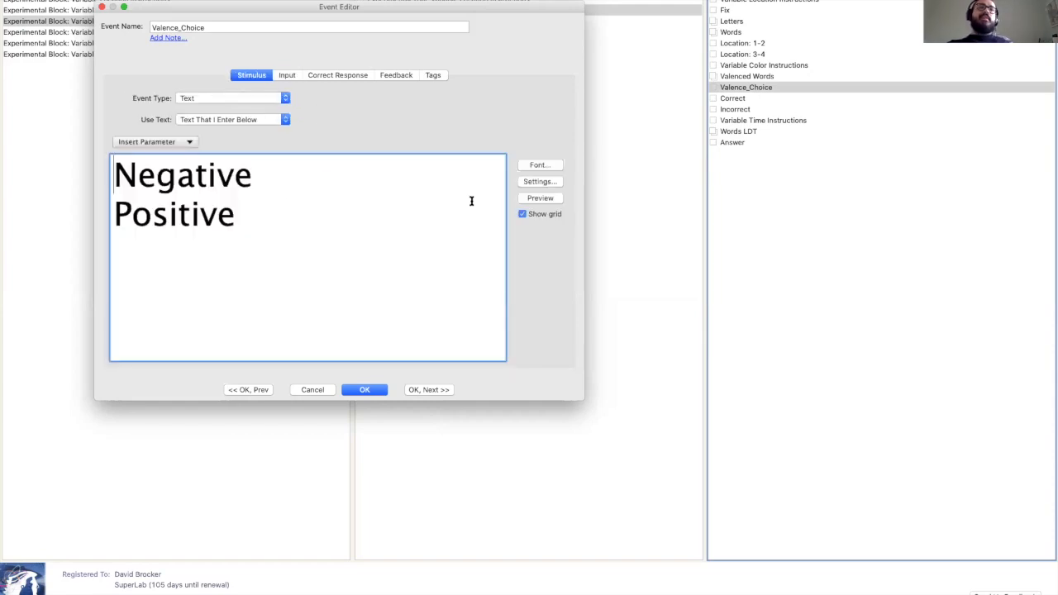
click(549, 200)
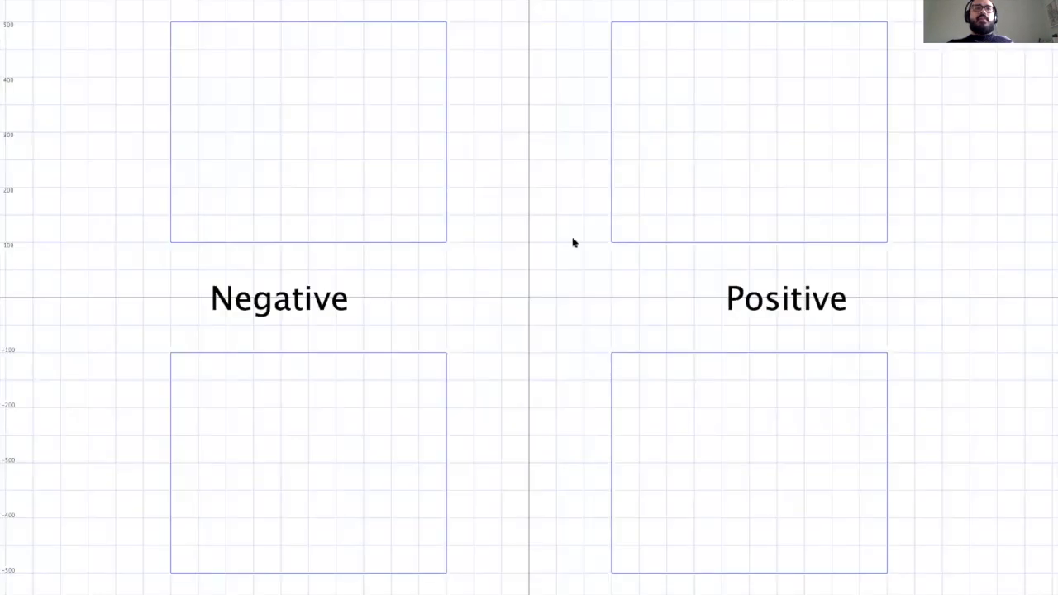
key(Escape)
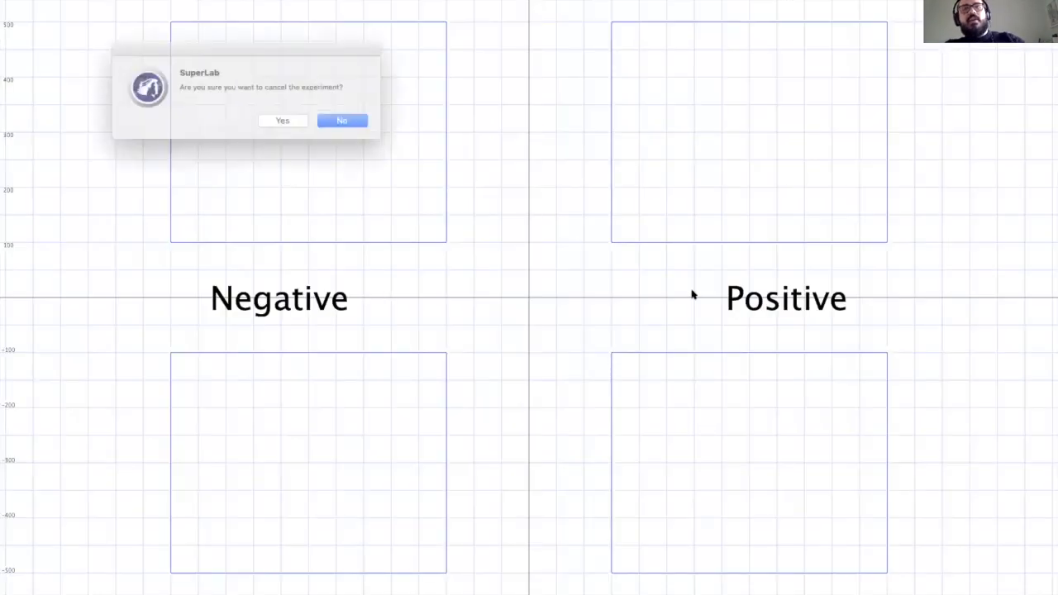
click(278, 116)
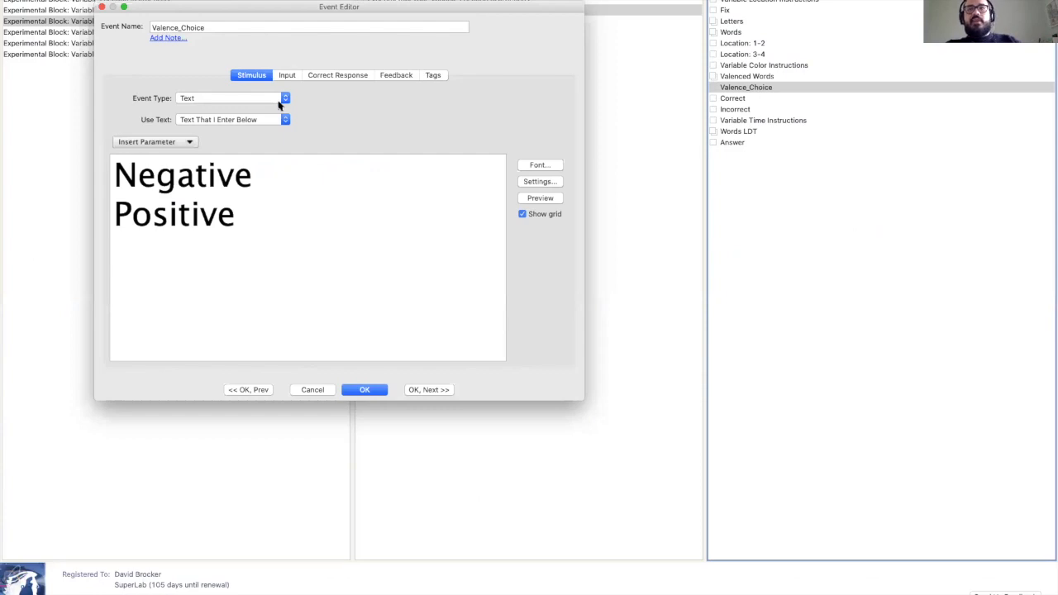
Check the Valence_Choice event's feedback actions for correct and incorrect responses, and close the event.
click(397, 74)
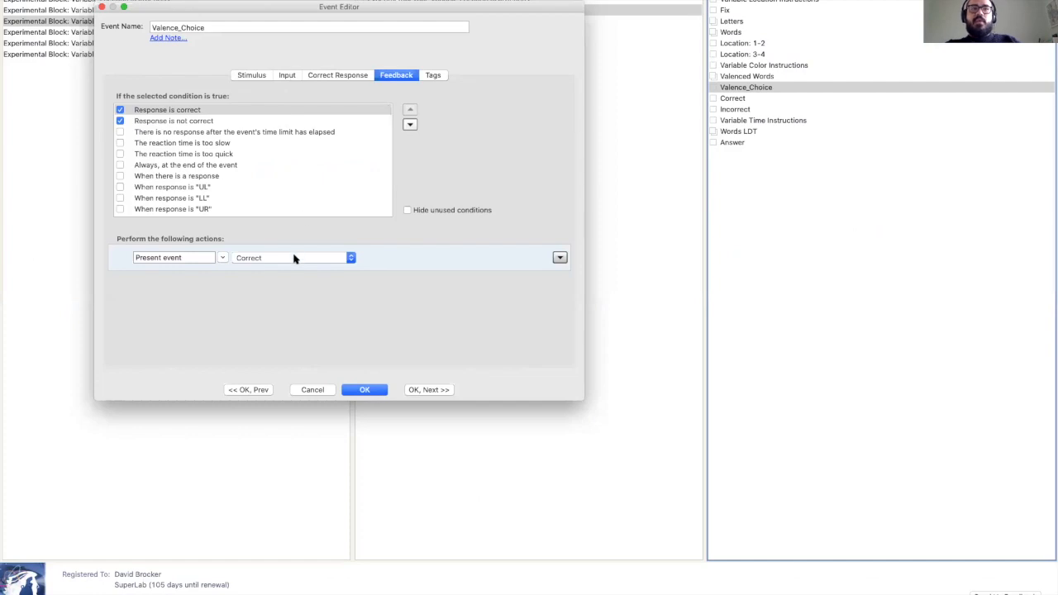
click(225, 121)
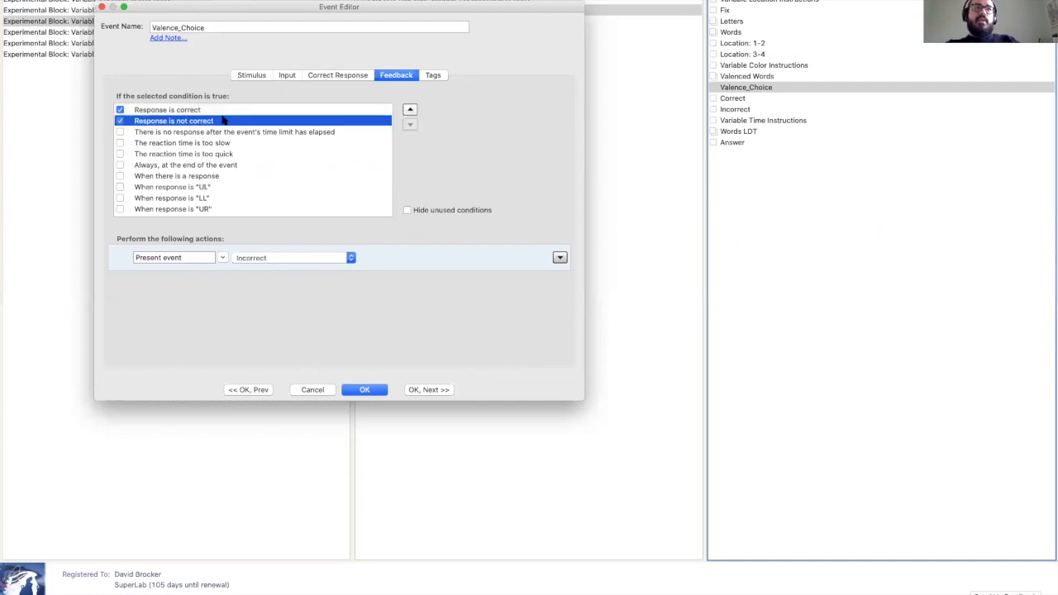
click(368, 389)
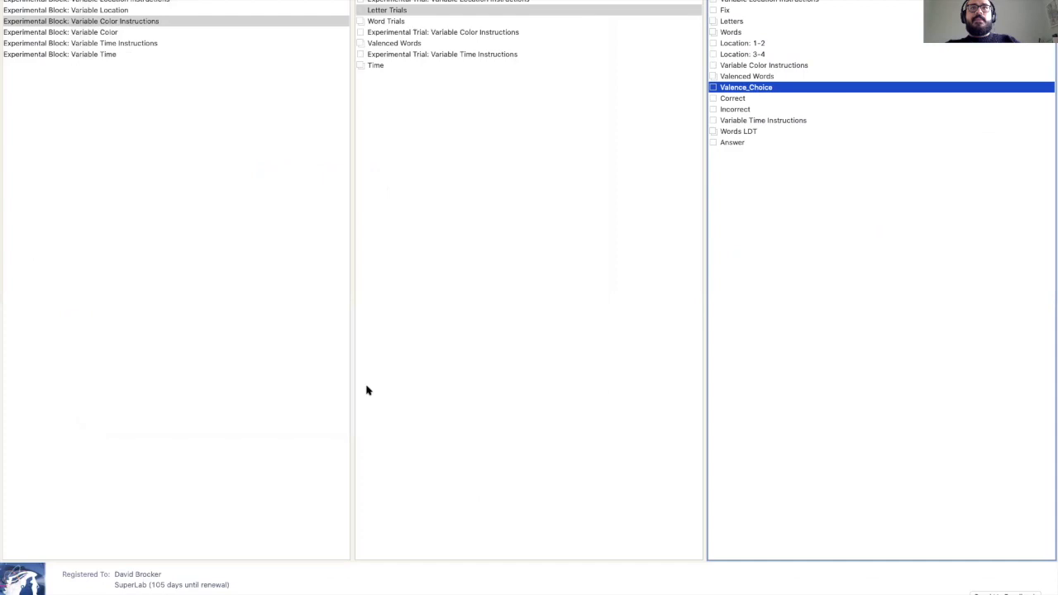
Review the stimulus text of the Correct and Incorrect feedback events, and close the event editor.
click(743, 100)
double_click(743, 100)
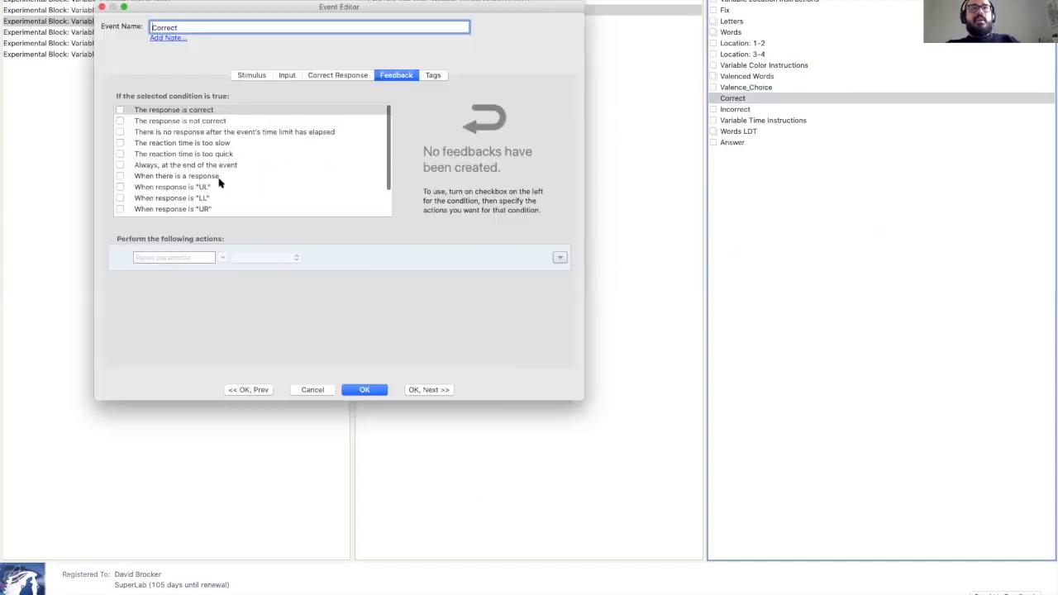
click(242, 75)
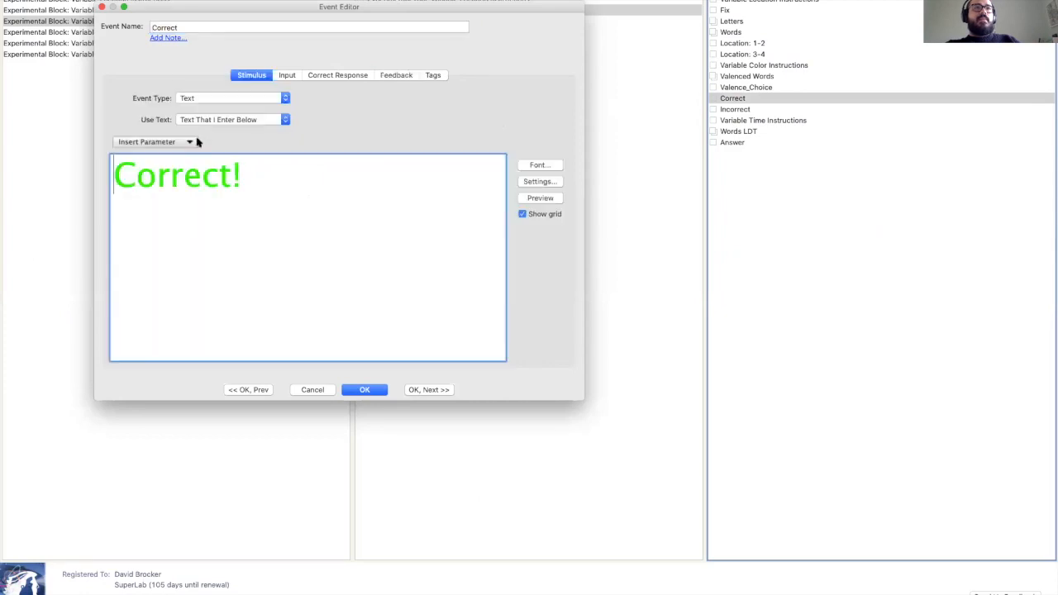
click(437, 390)
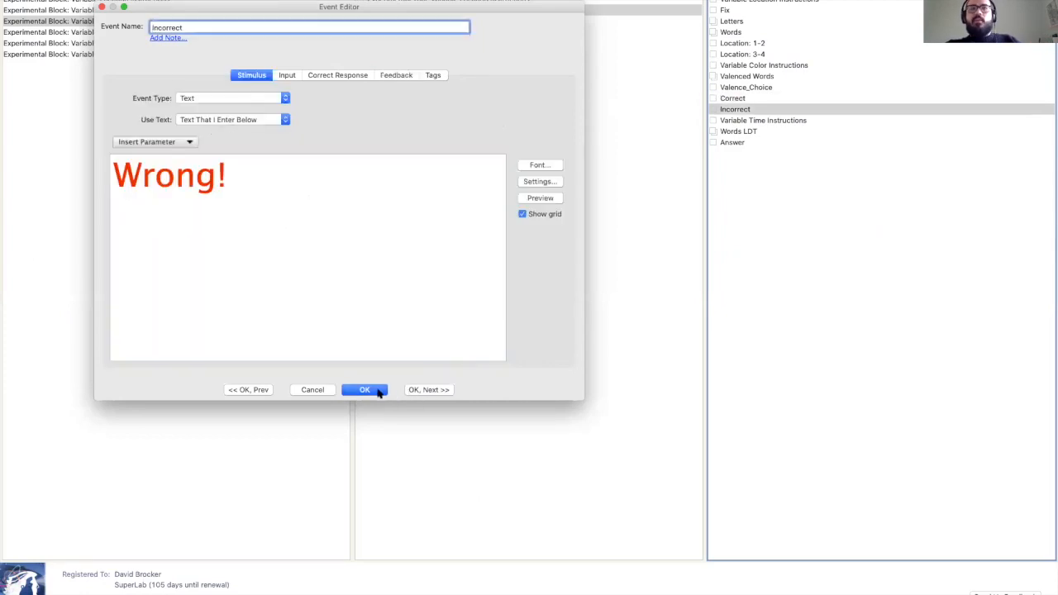
click(381, 394)
Run only the Variable Color Instructions and Variable Color blocks, and continue past the instructions to start the trials.
click(157, 23)
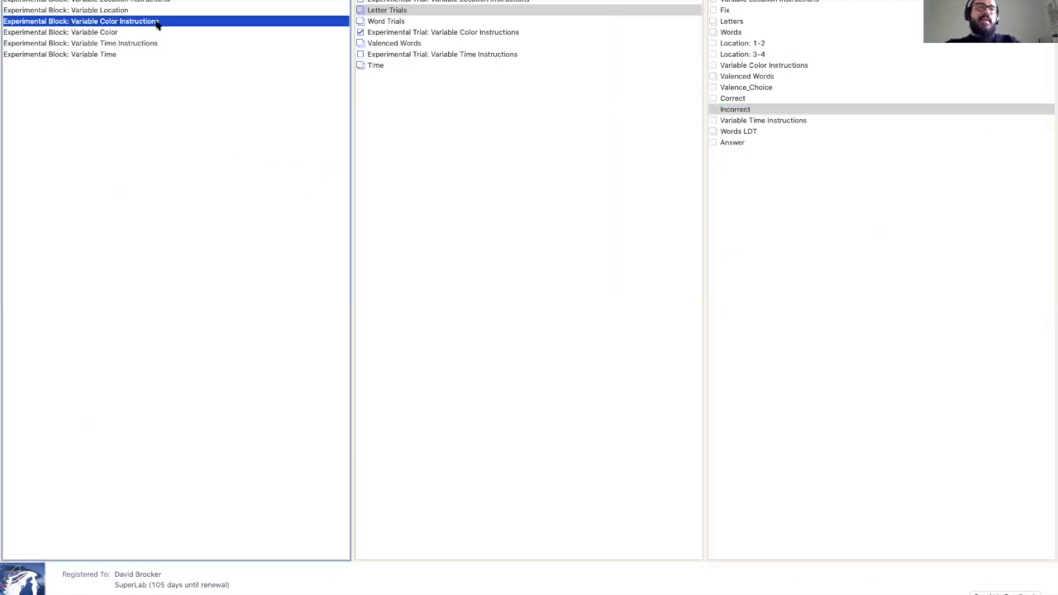
shift+click(148, 31)
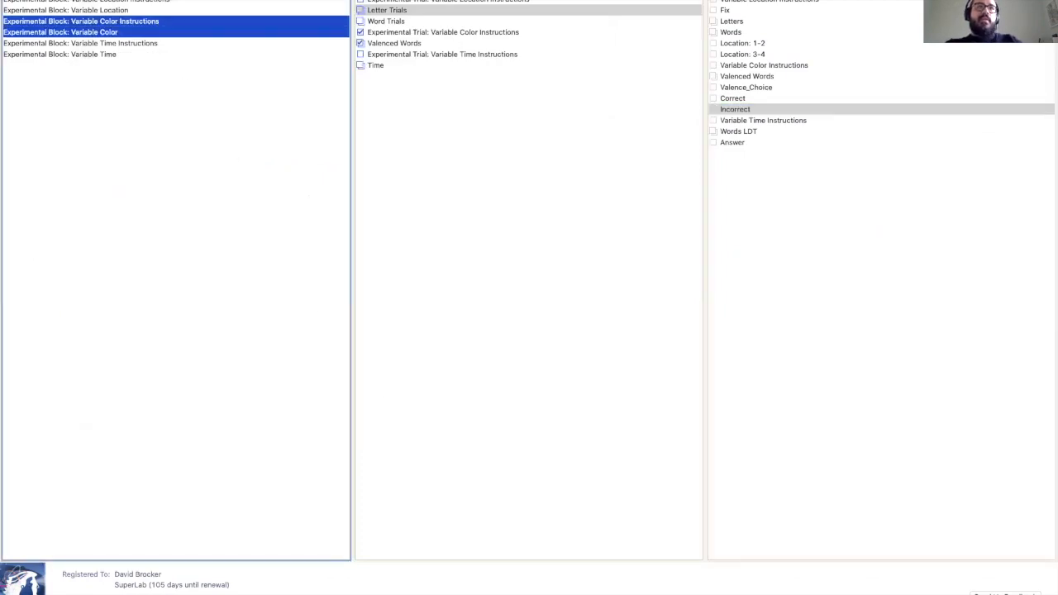
key(super+r)
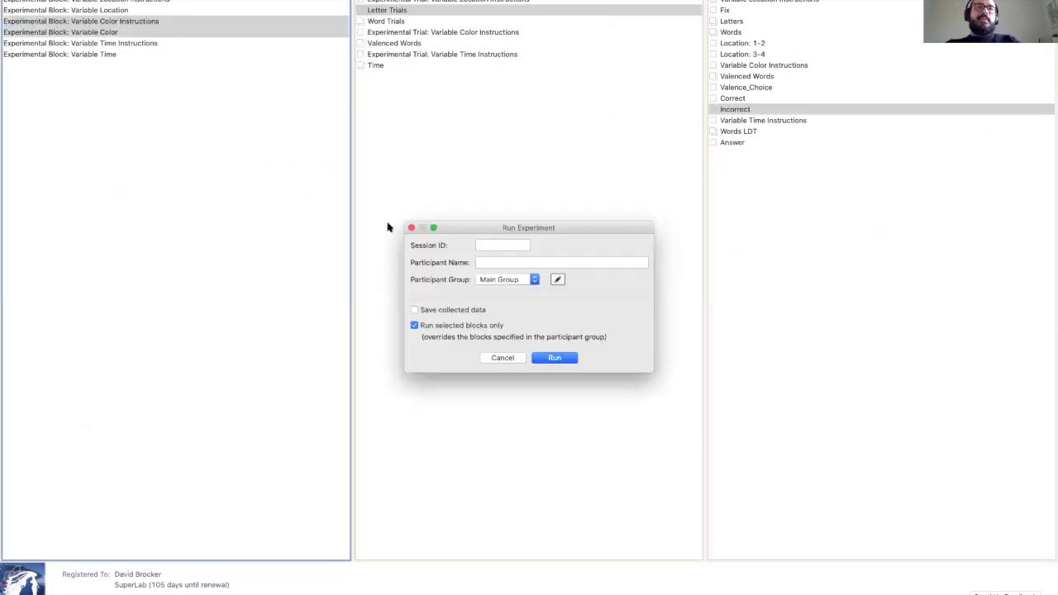
click(549, 357)
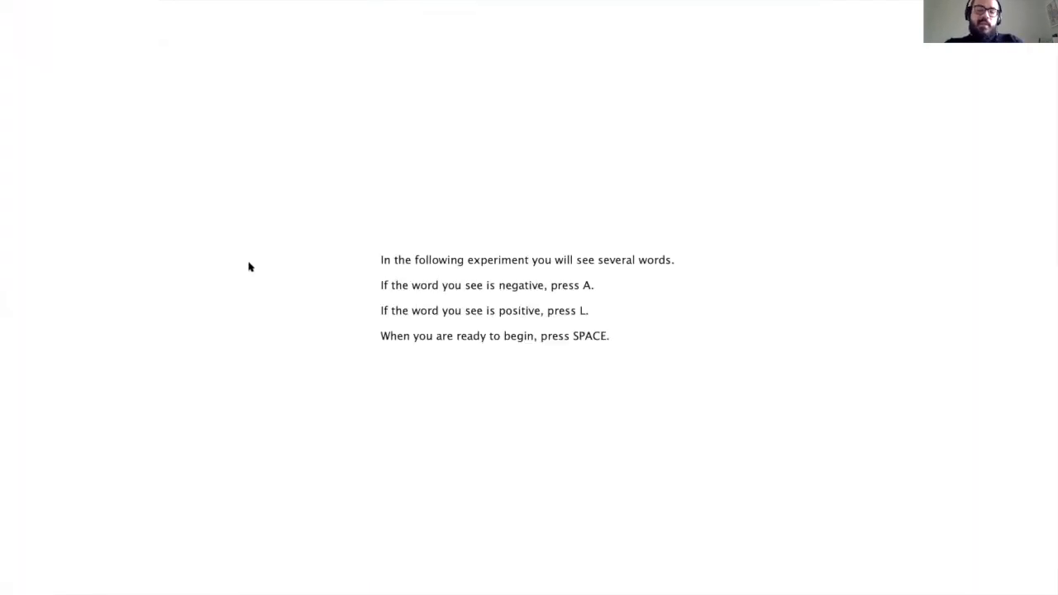
key(space)
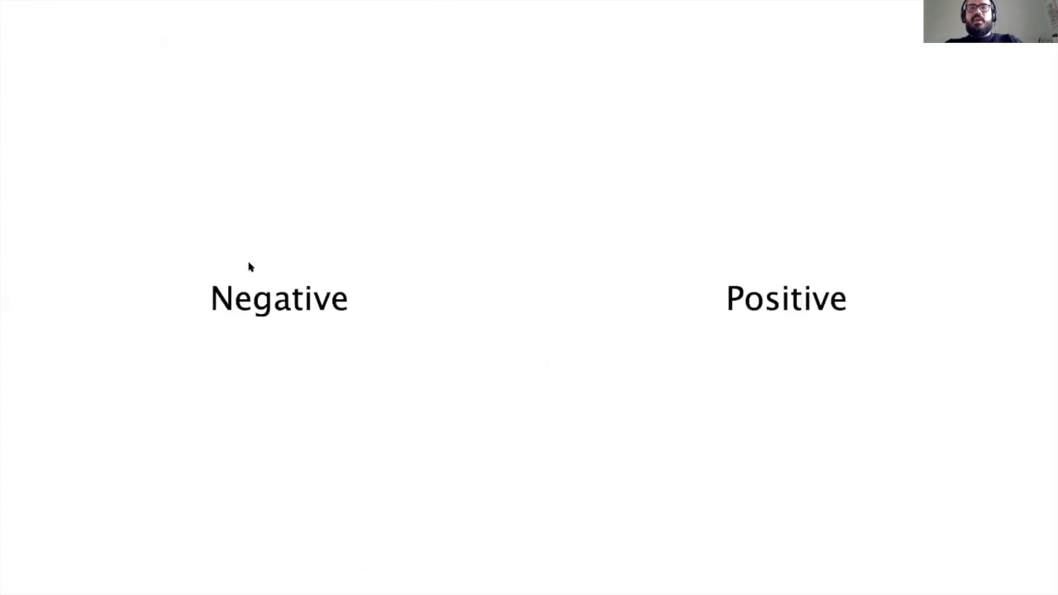
Respond to the Variable Color trials, classifying each colored word as negative or positive, and return to the experiment's block list.
key(Left)
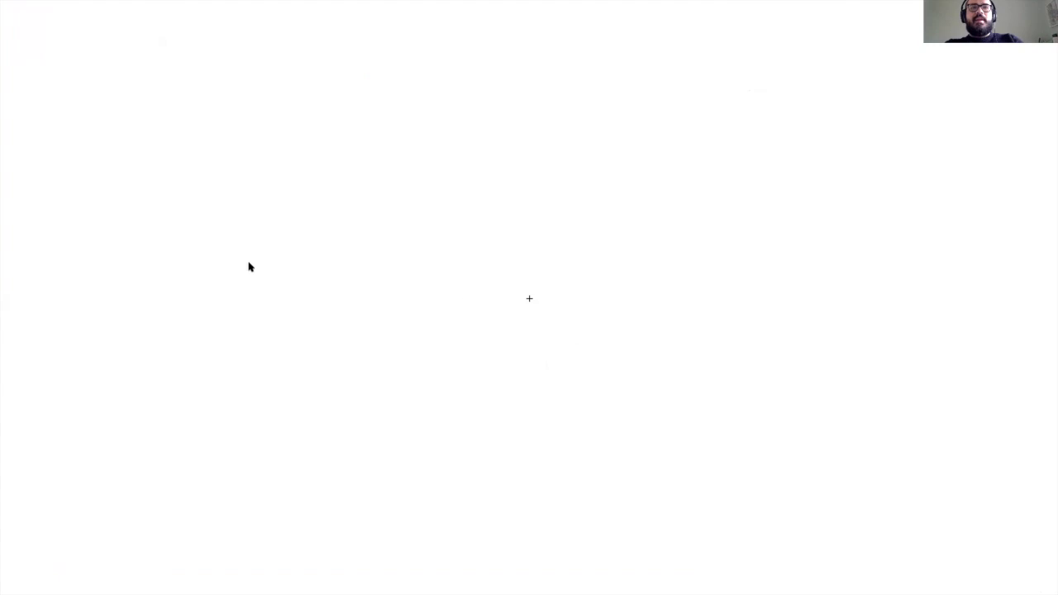
key(Right)
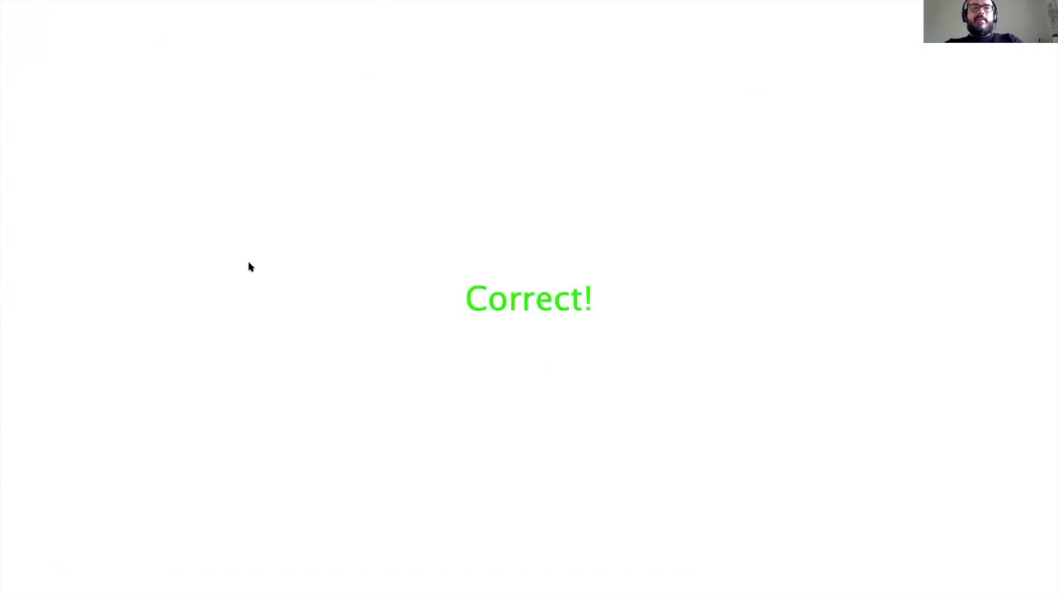
key(Right)
key(Right)
key(Right)
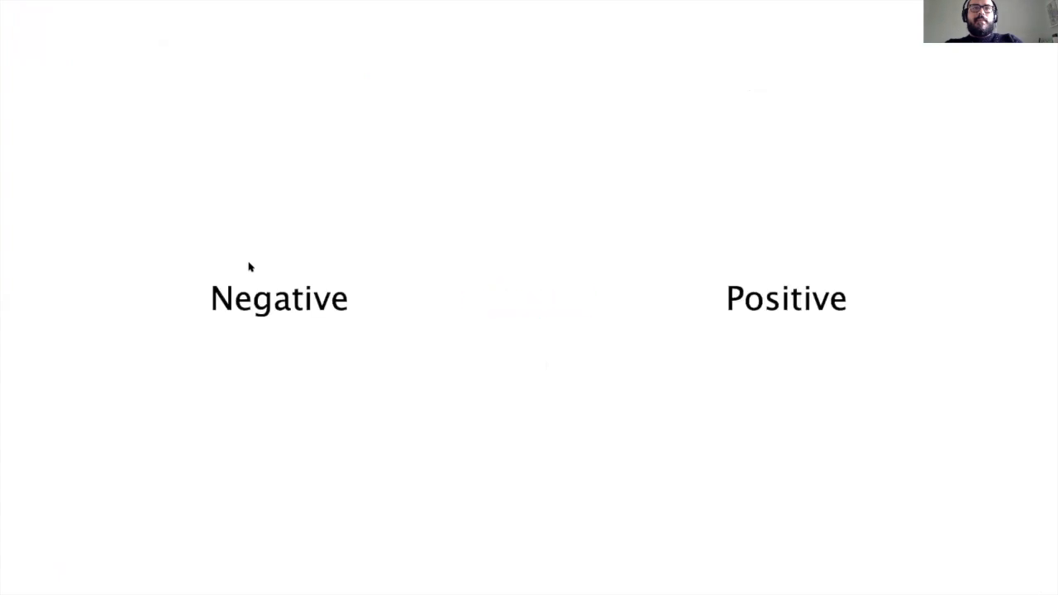
key(Left)
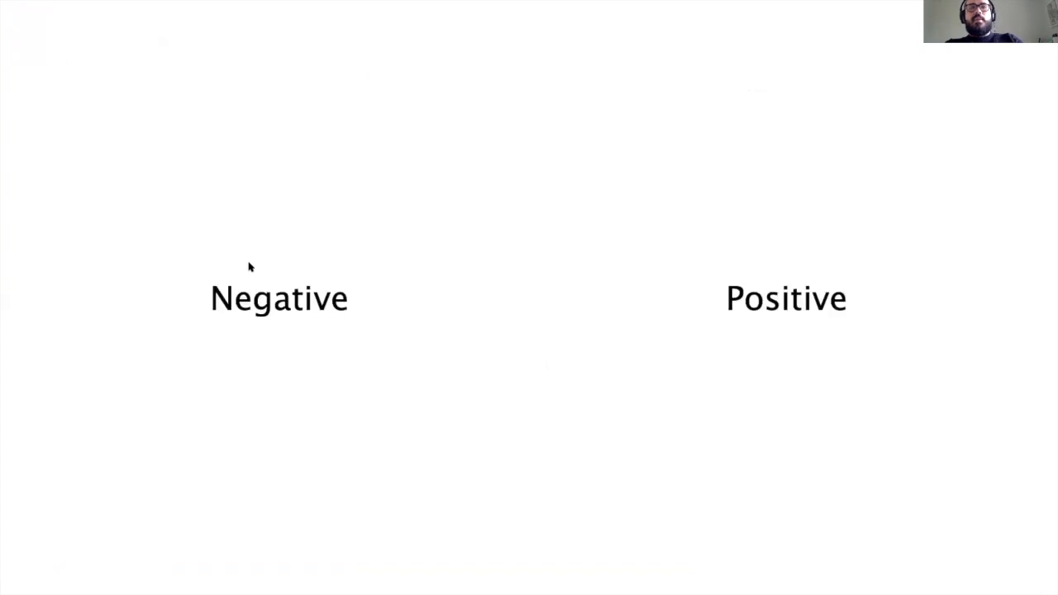
click(249, 263)
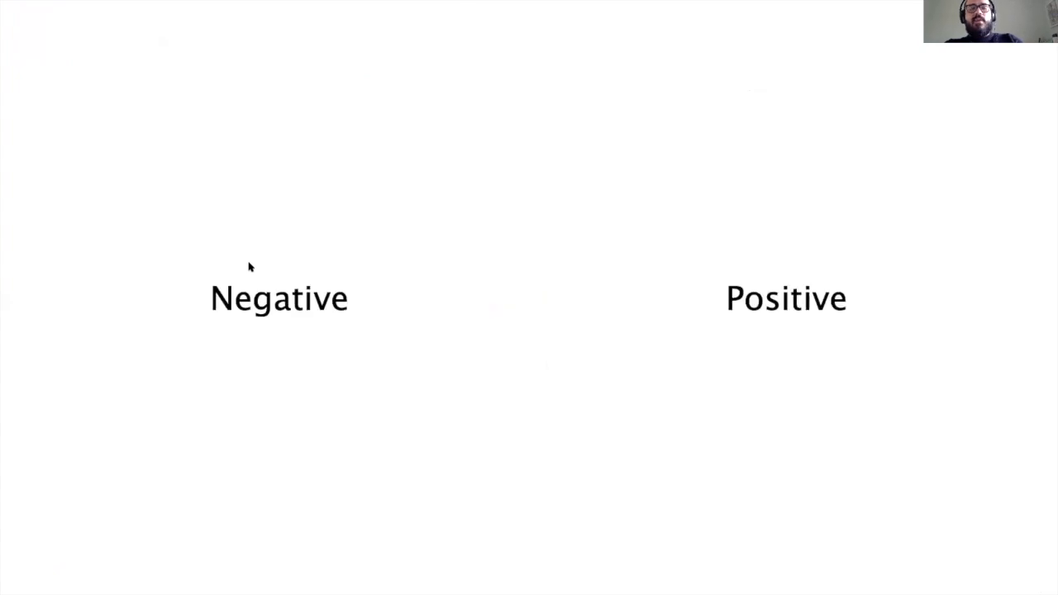
click(249, 264)
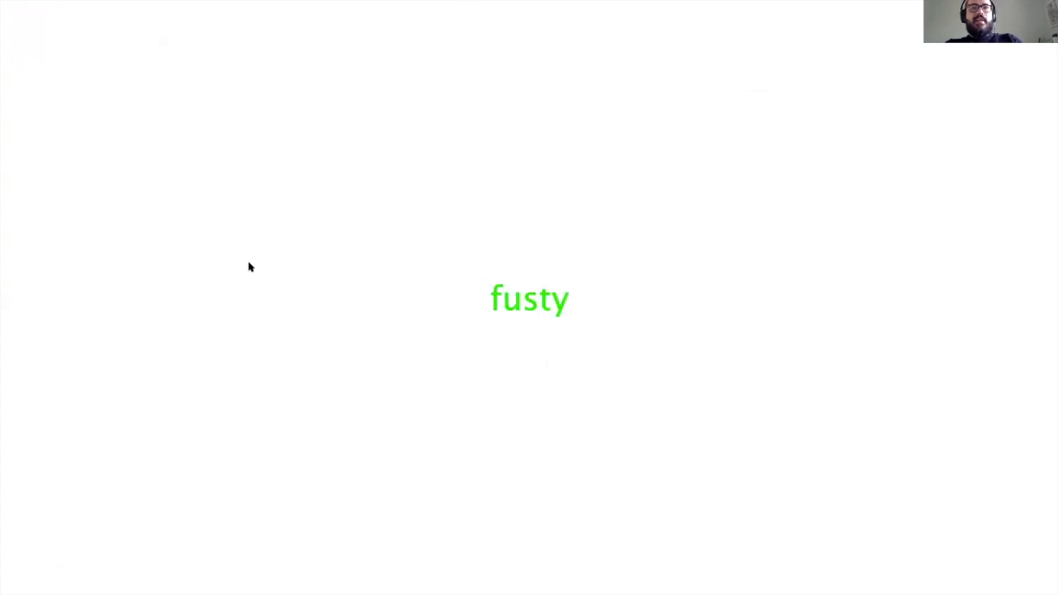
click(249, 267)
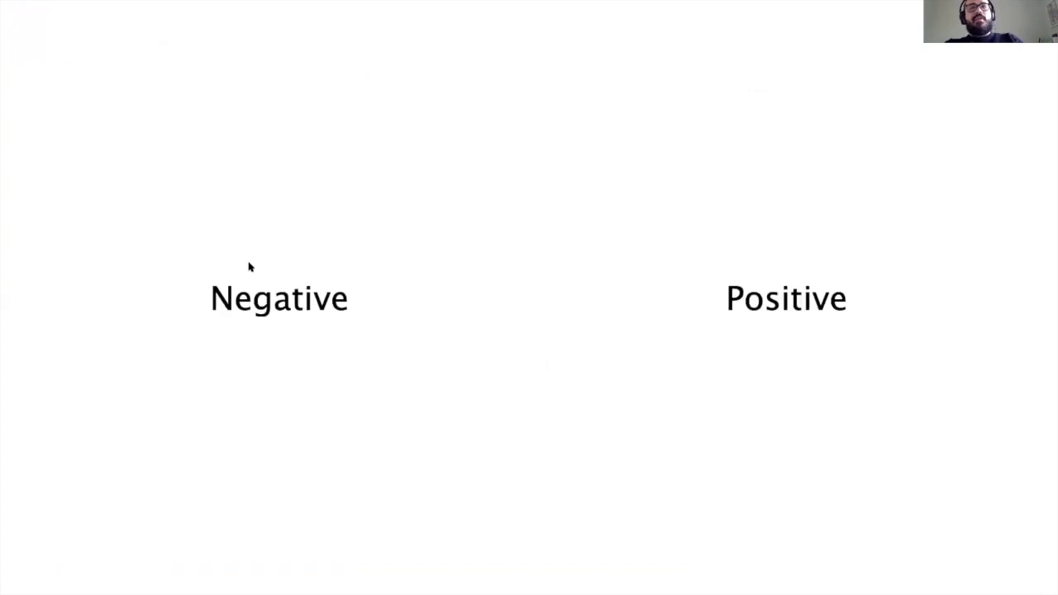
click(249, 266)
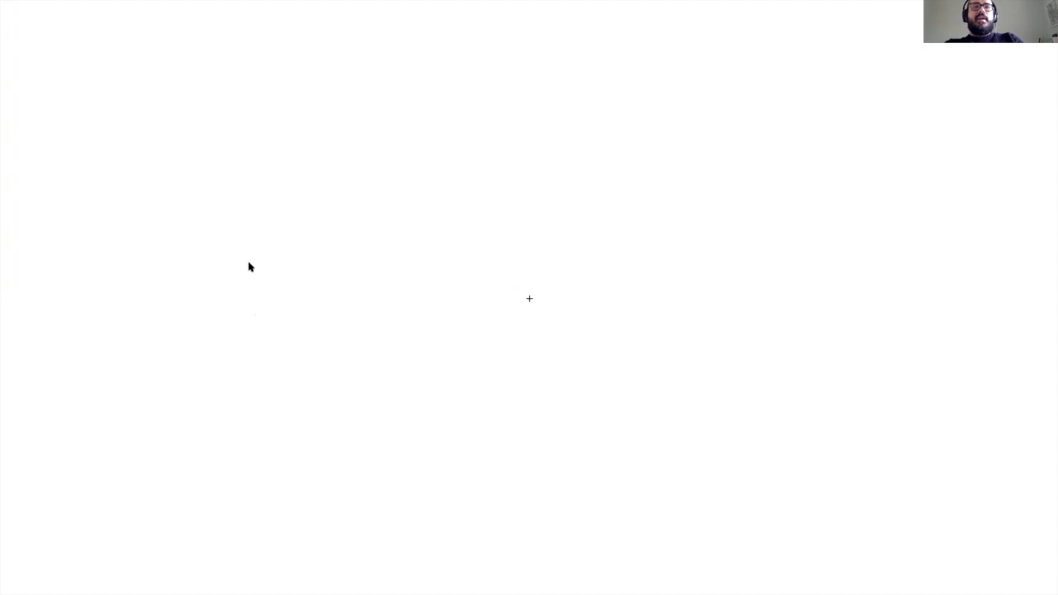
click(249, 266)
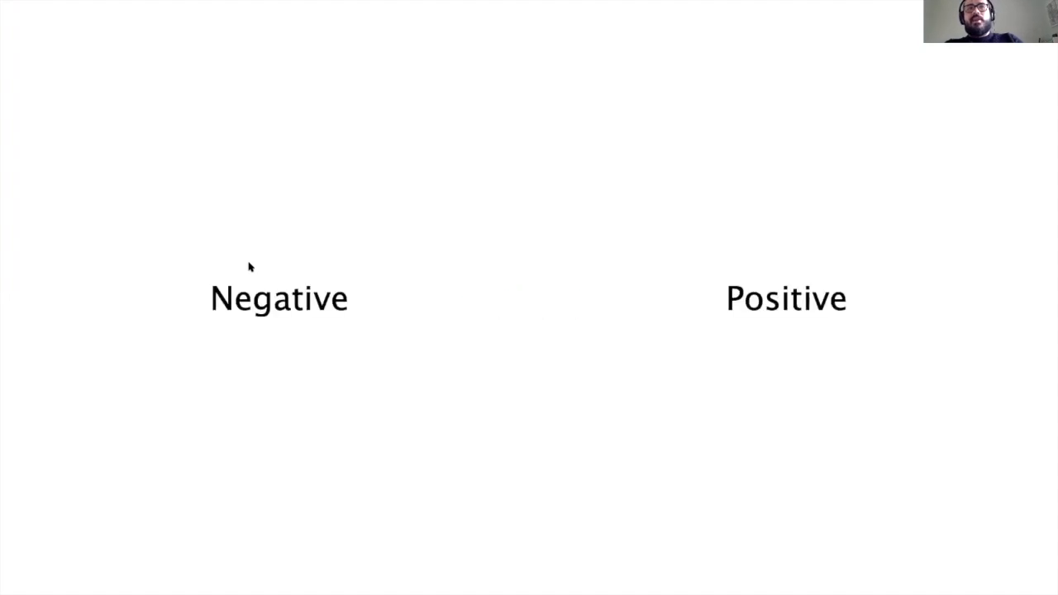
click(249, 266)
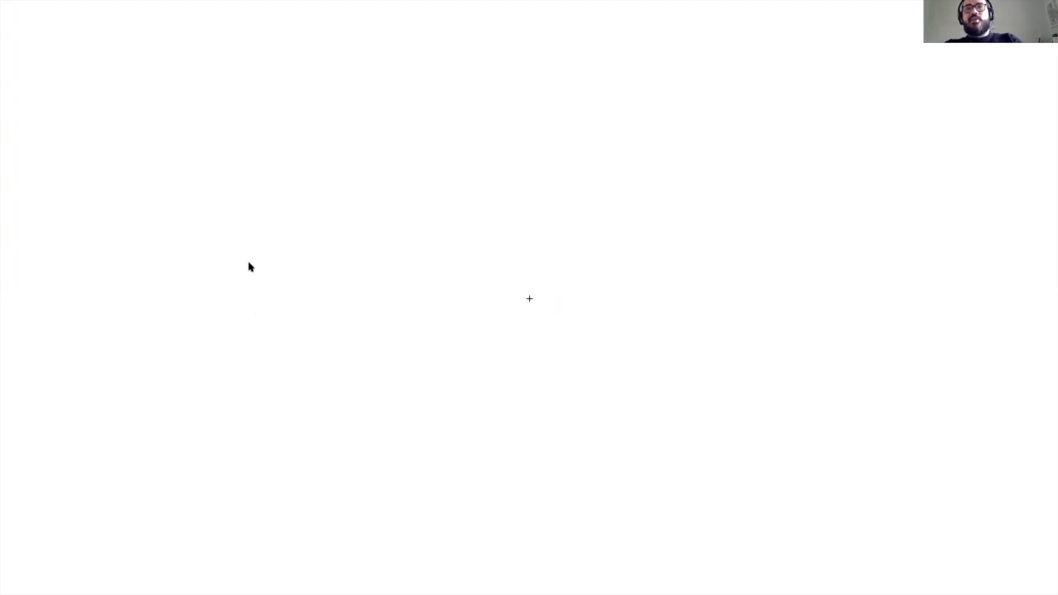
key(Left)
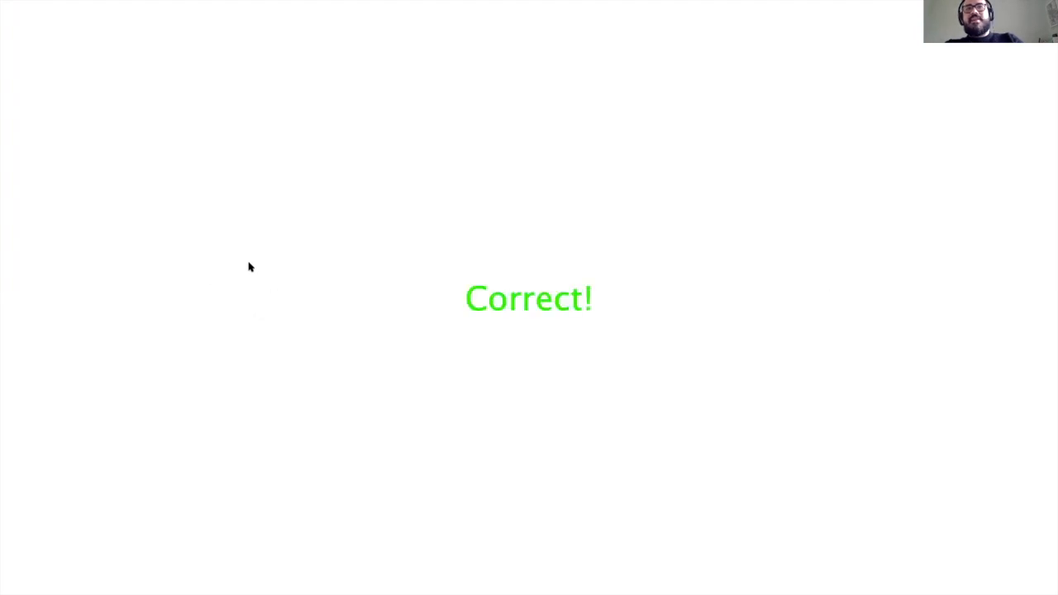
key(Left)
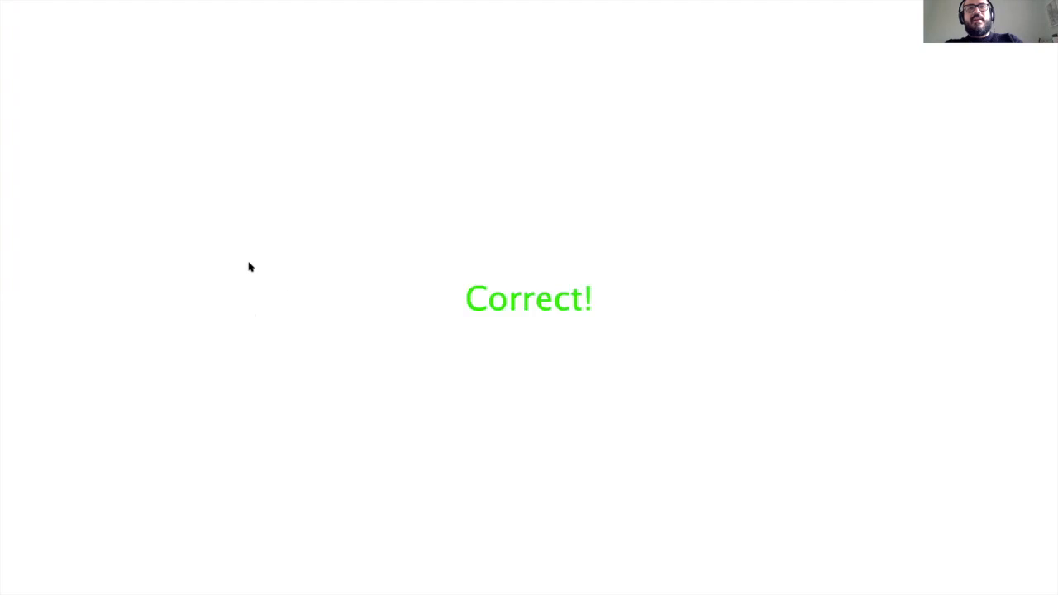
key(Left)
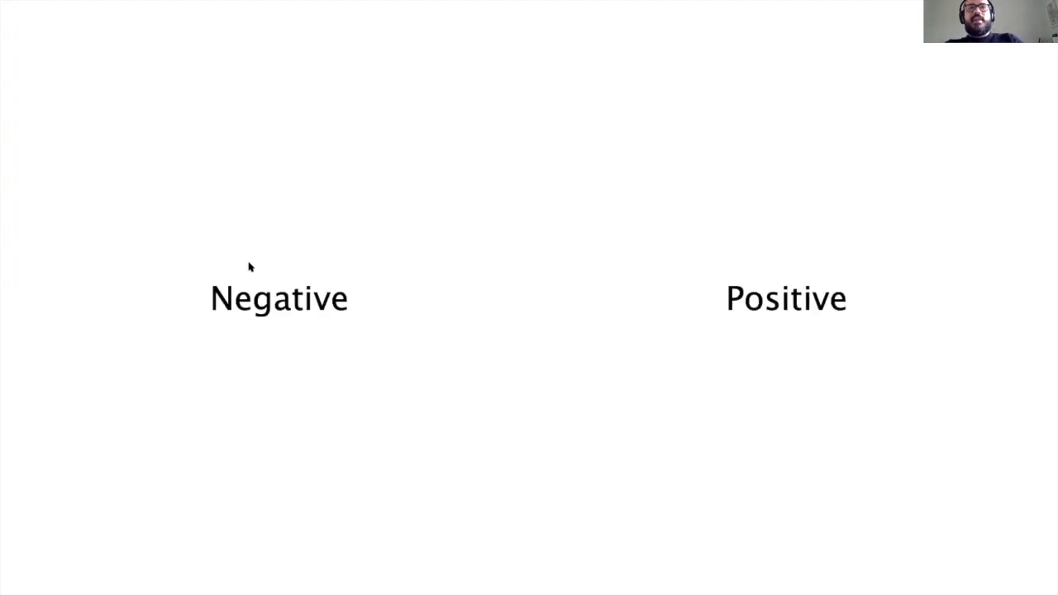
key(Right)
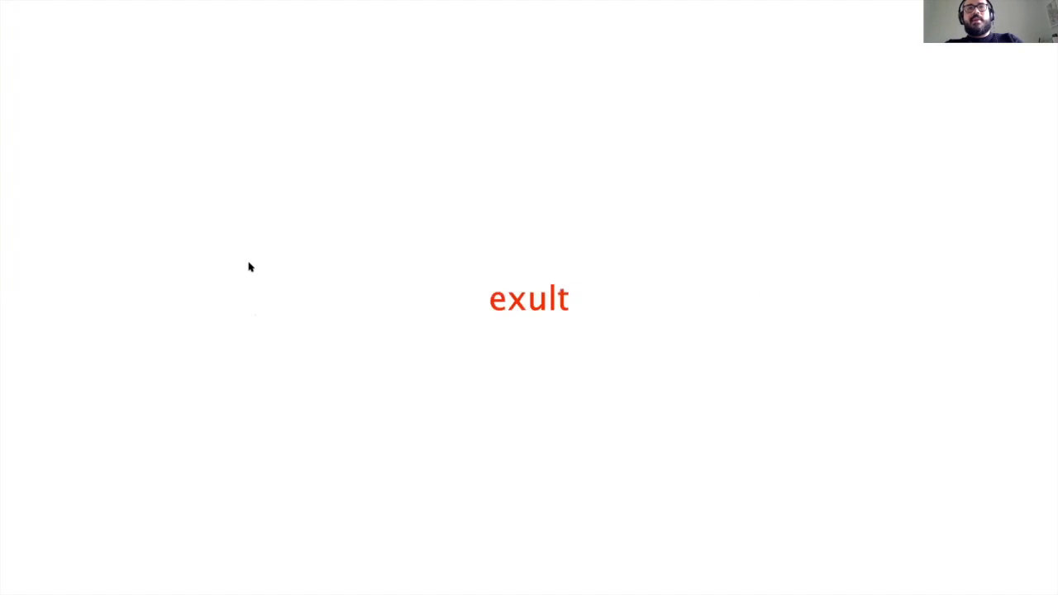
key(Right)
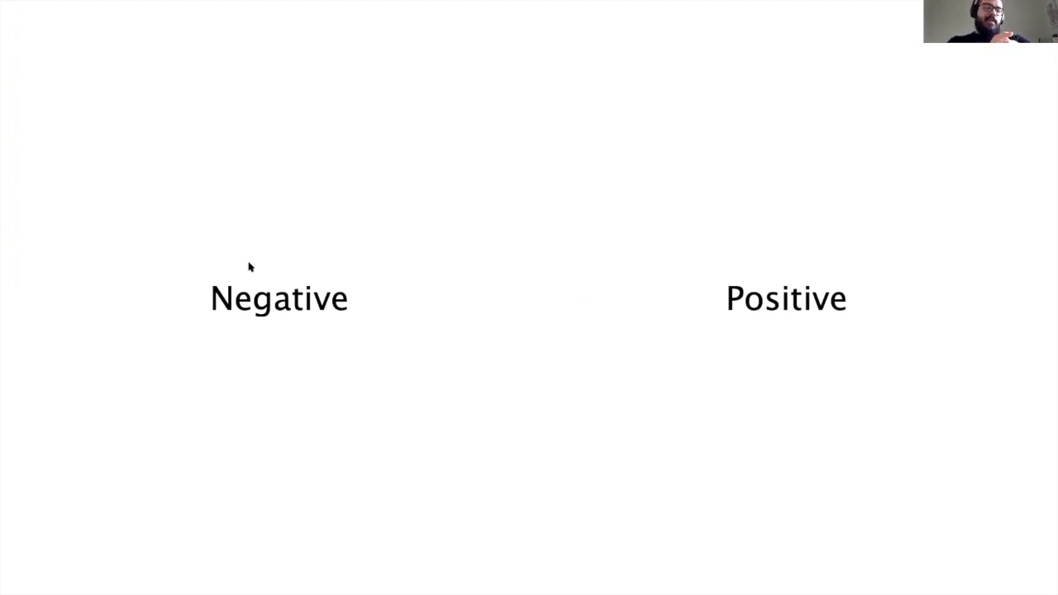
key(Escape)
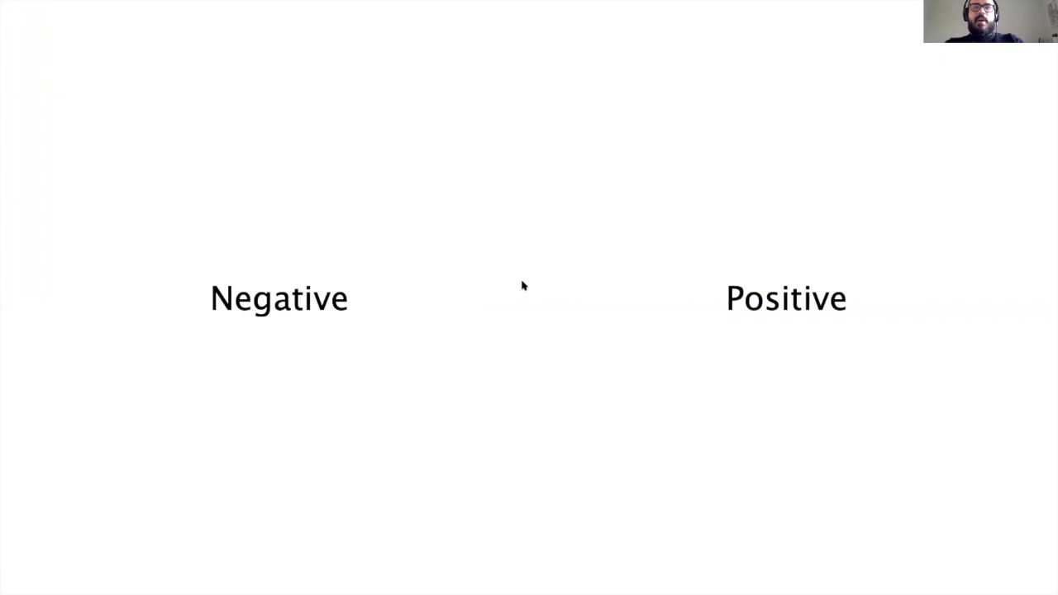
key(Left)
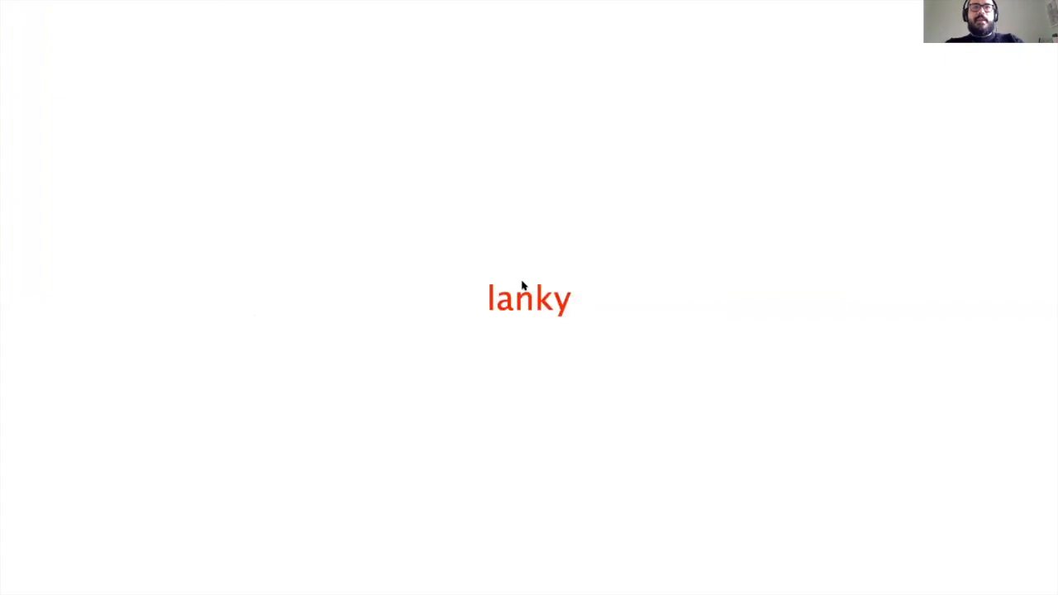
key(Left)
key(Right)
key(Right)
key(Right)
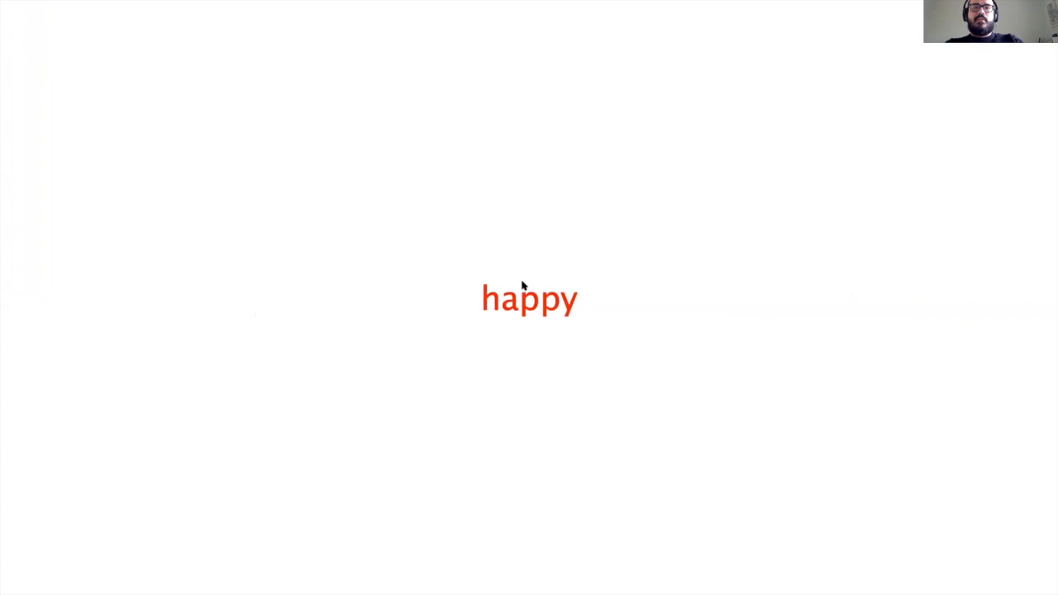
key(Right)
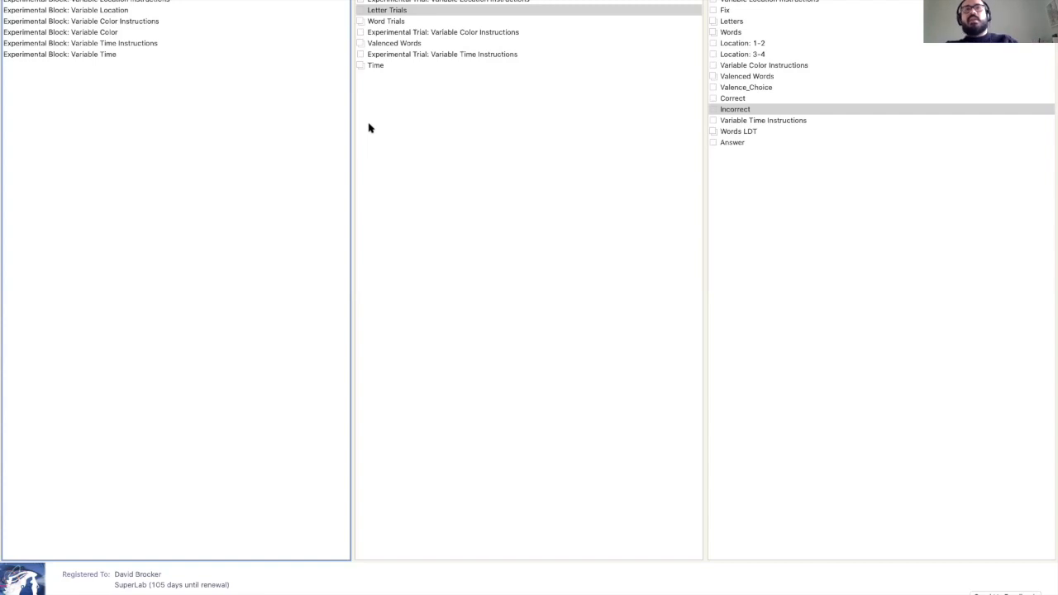
Select the Variable Time Instructions block, review the Time trial variable's levels and level selection order, and close the trial variables.
click(168, 45)
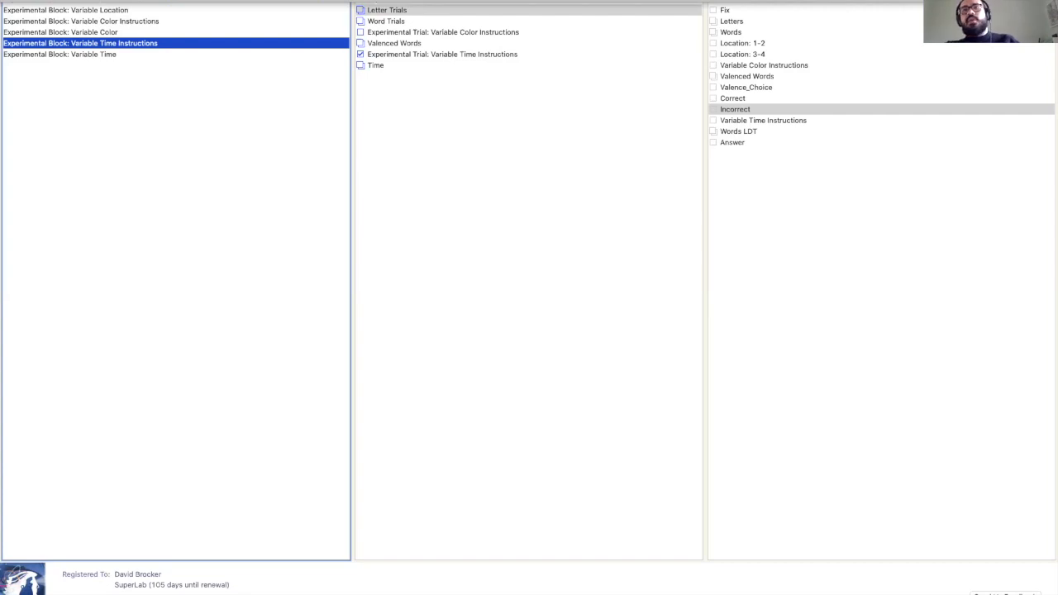
click(151, 1)
click(172, 17)
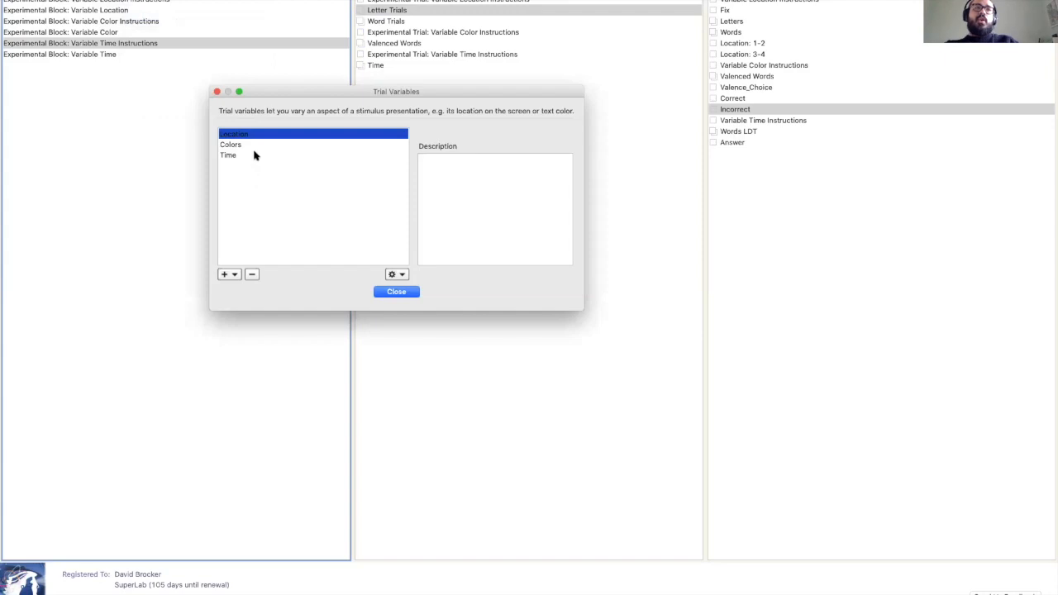
double_click(256, 154)
click(213, 98)
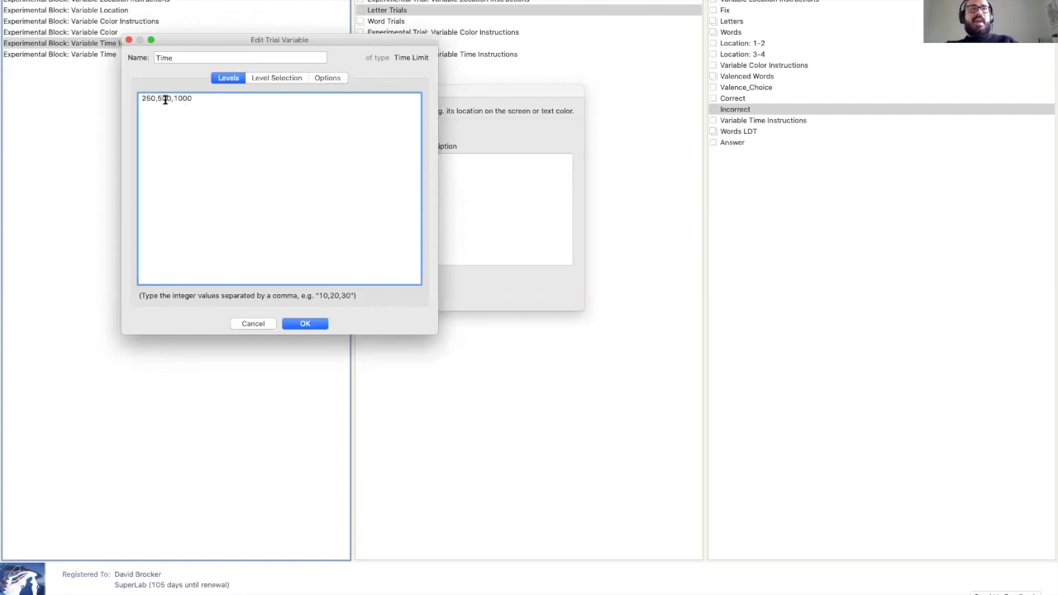
click(265, 79)
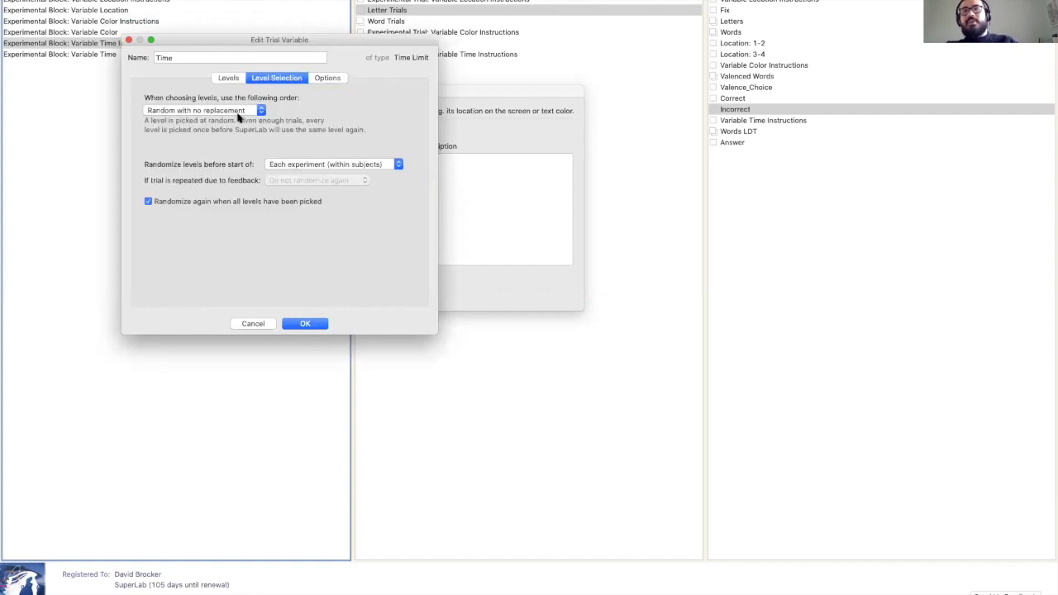
click(324, 78)
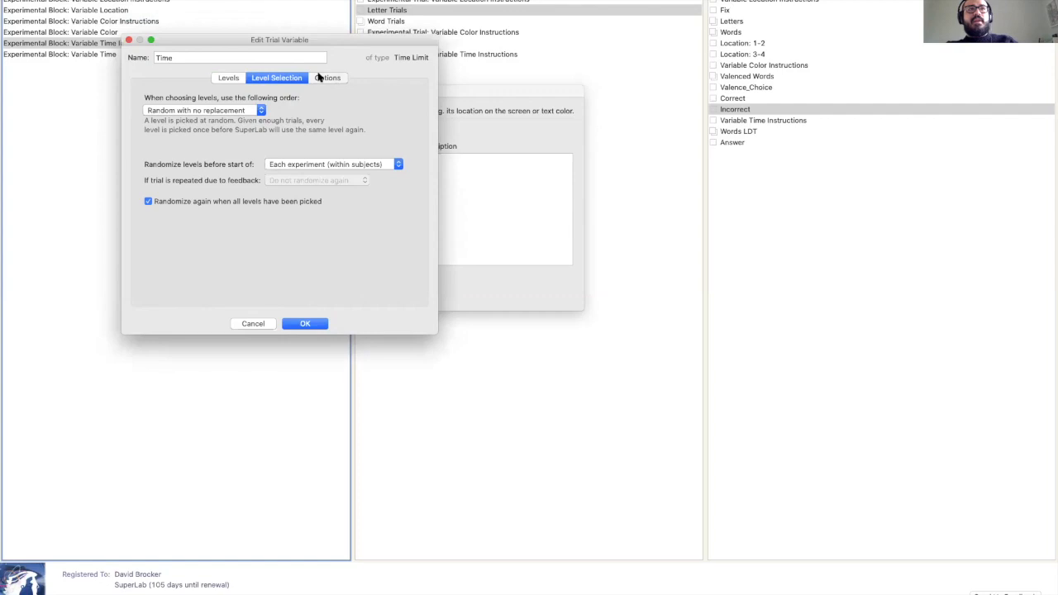
click(315, 325)
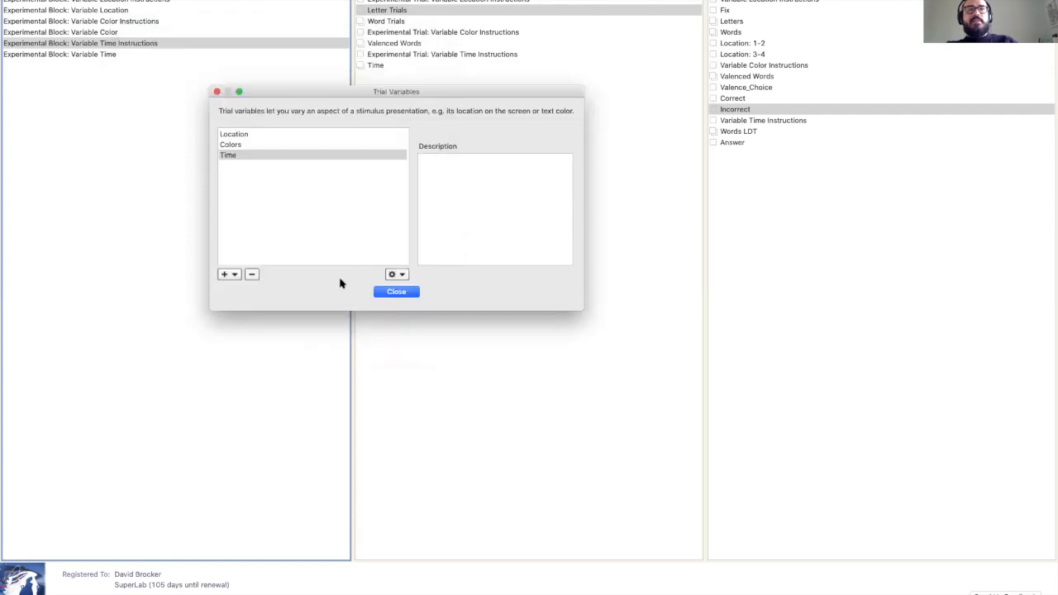
click(385, 293)
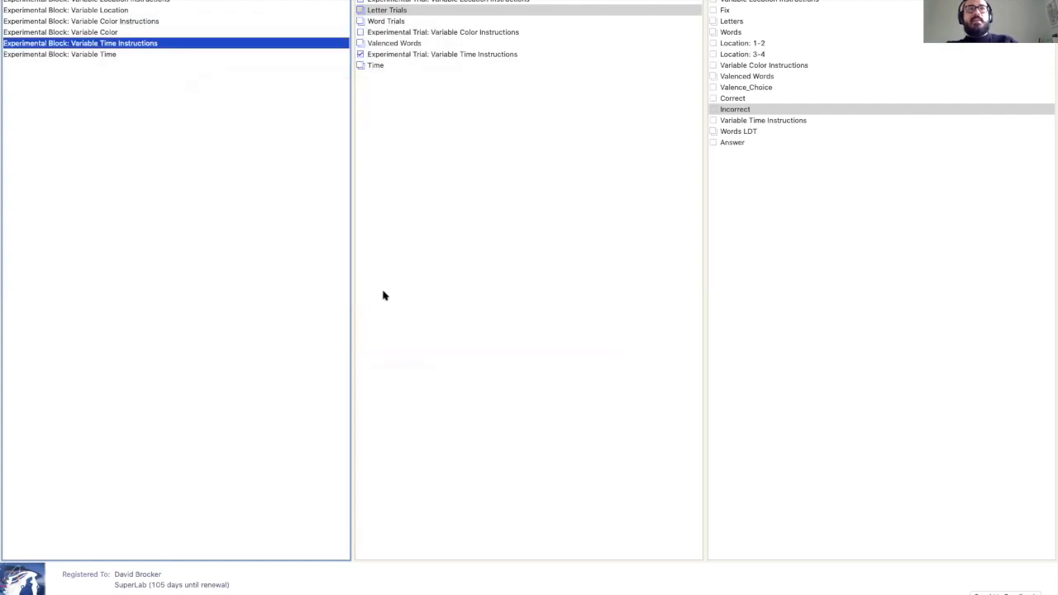
Open the Variable Time Instructions event and review its instruction text and input settings.
click(754, 121)
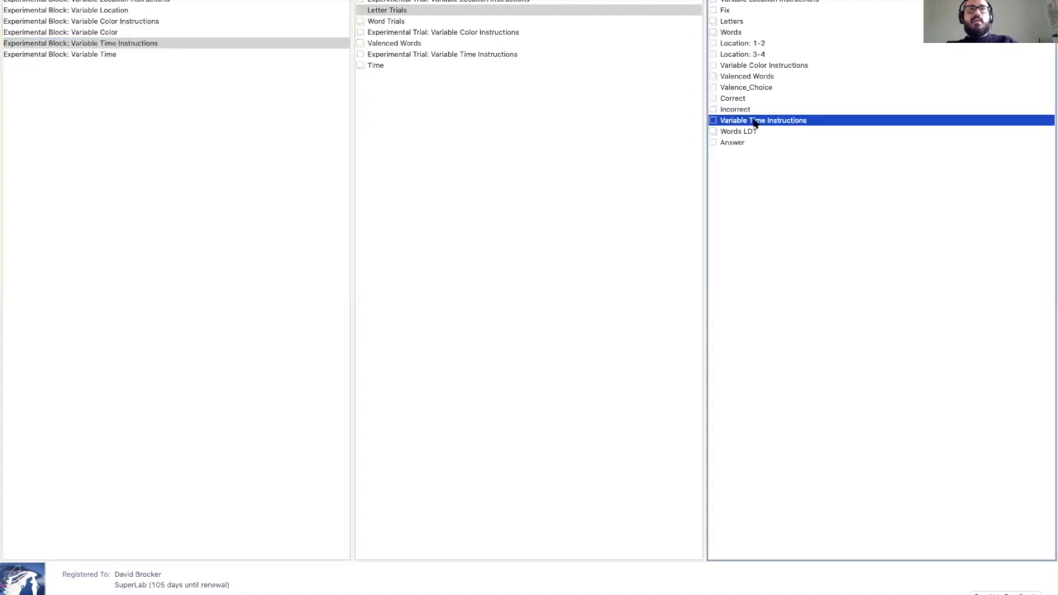
double_click(755, 121)
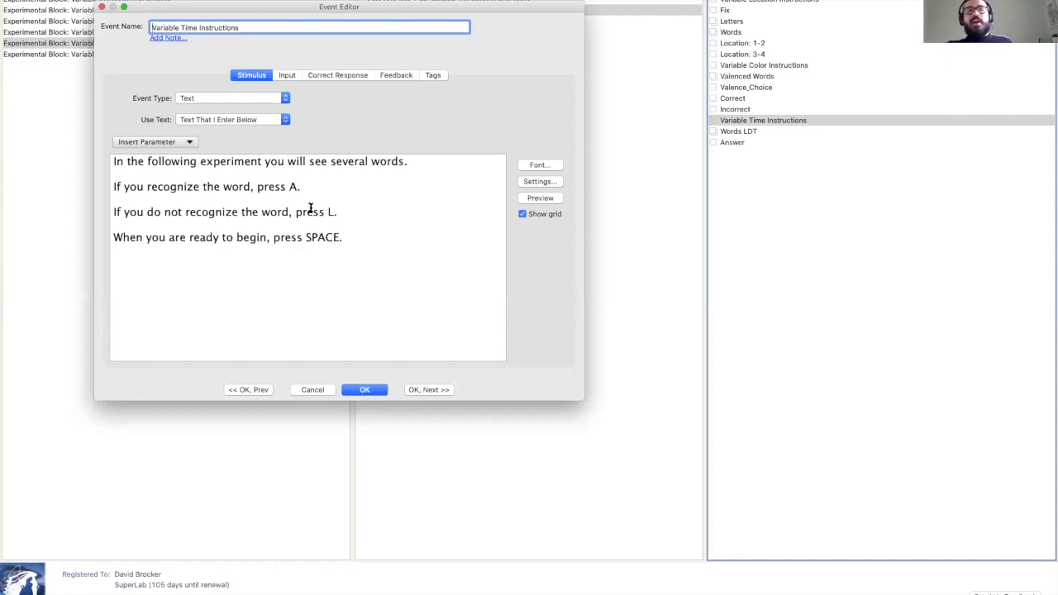
click(295, 75)
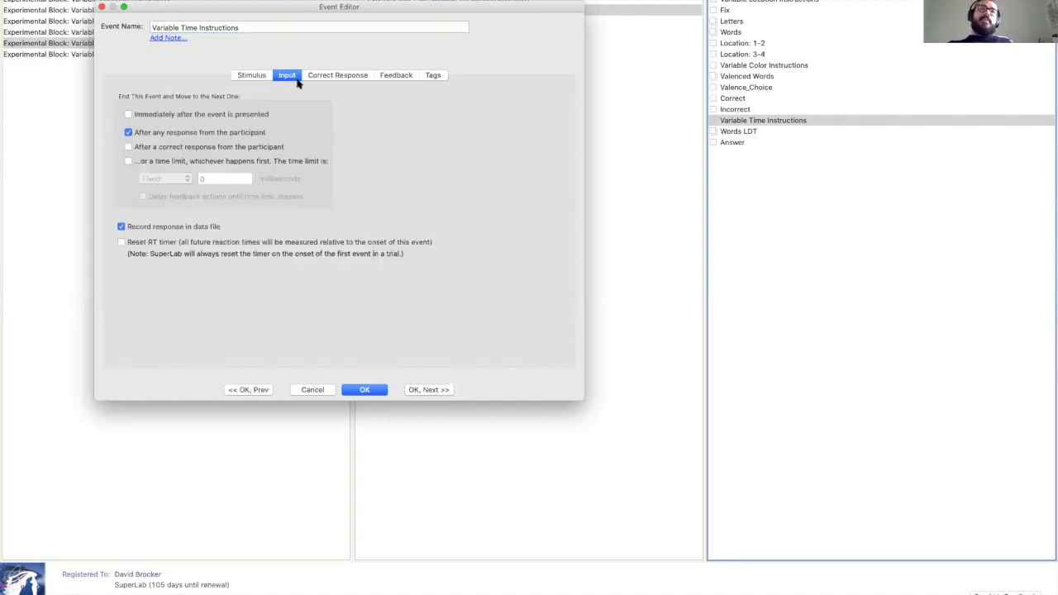
click(198, 230)
Advance through the Words LDT and Answer events to check their input settings and the Answer event's stimulus text.
click(428, 389)
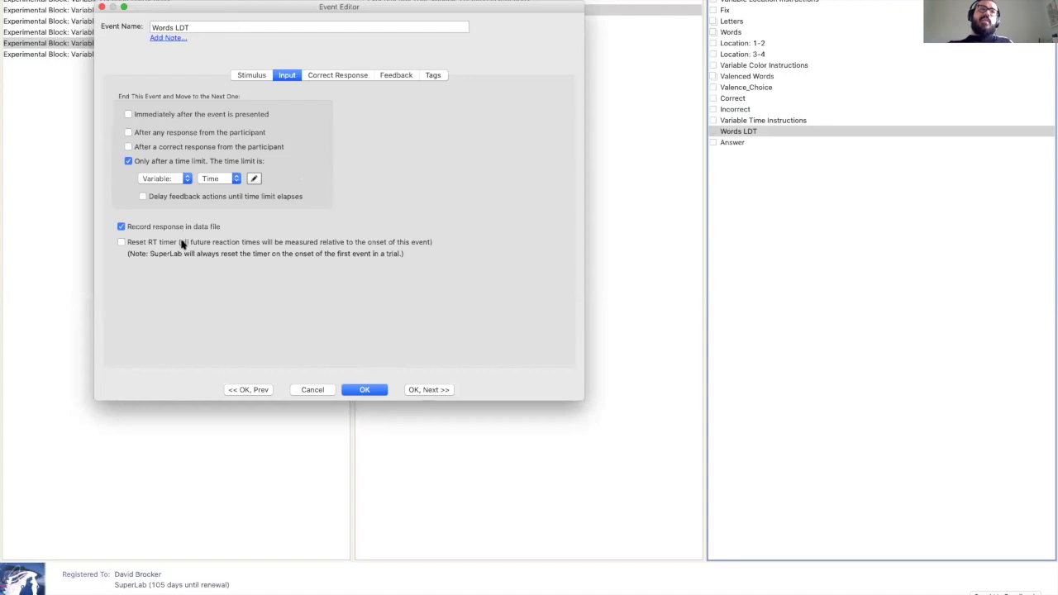
click(428, 391)
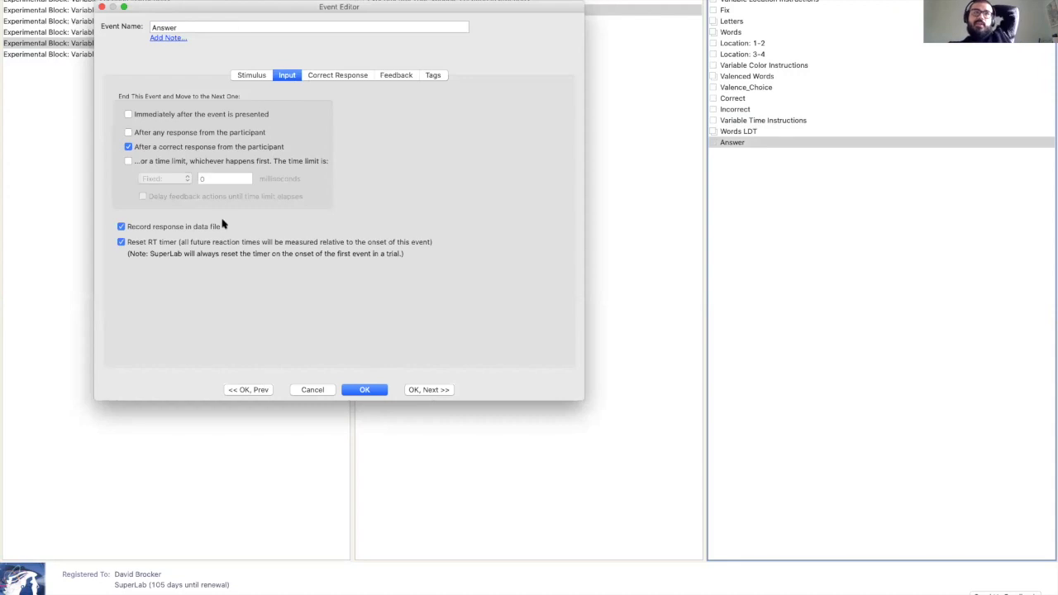
click(251, 75)
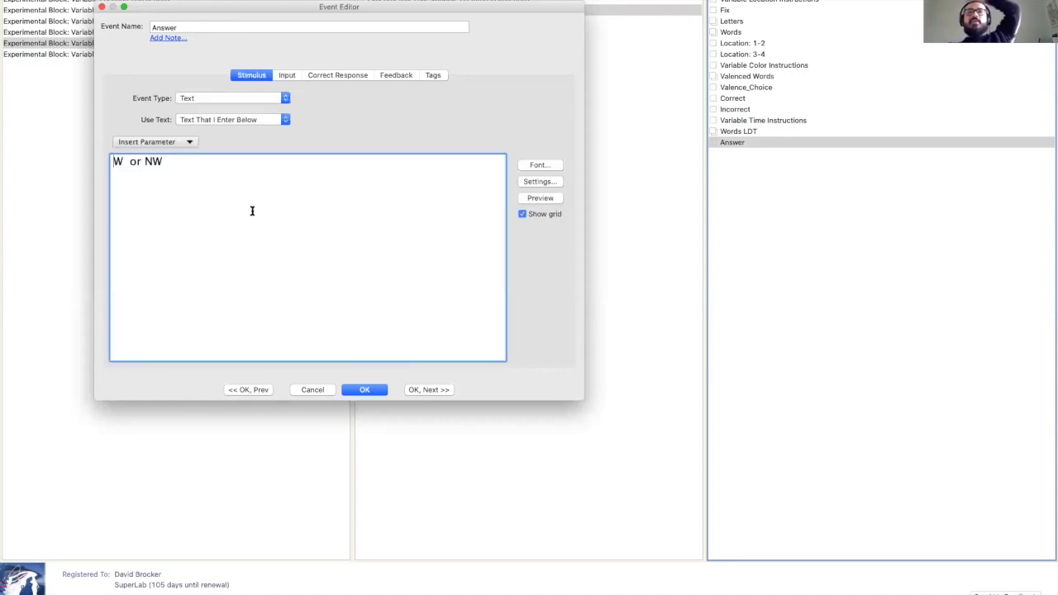
Go back to the Words LDT event, review the items in its W-NW stimulus list, and close both editors.
click(258, 389)
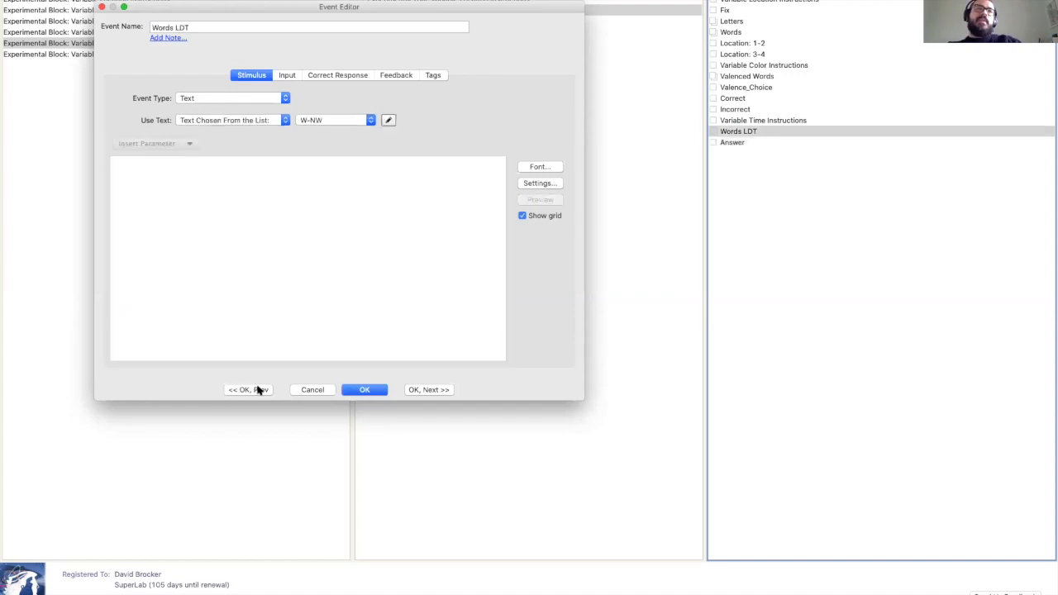
click(388, 120)
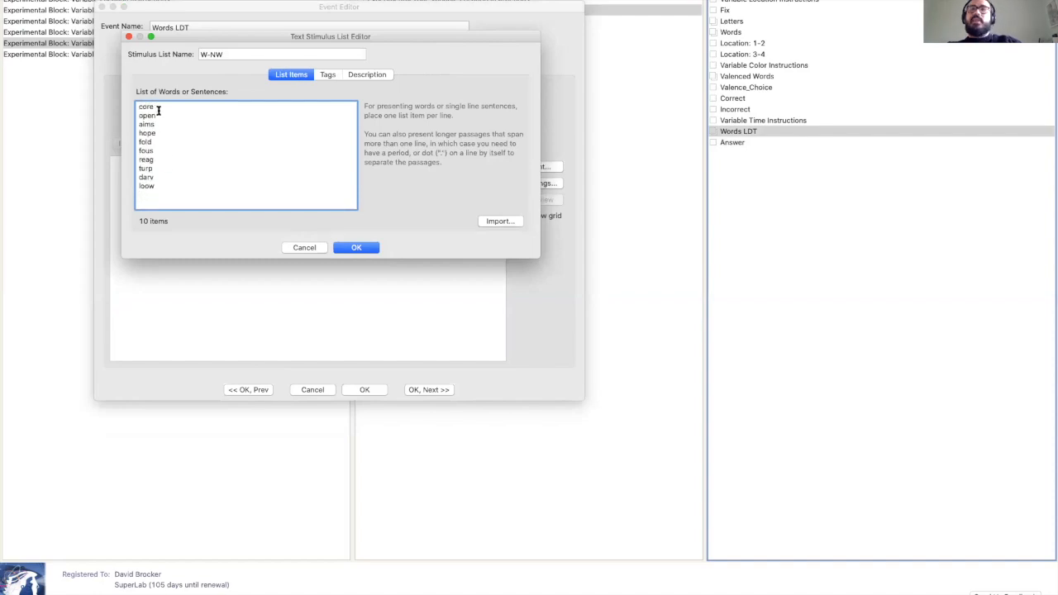
click(368, 246)
click(383, 390)
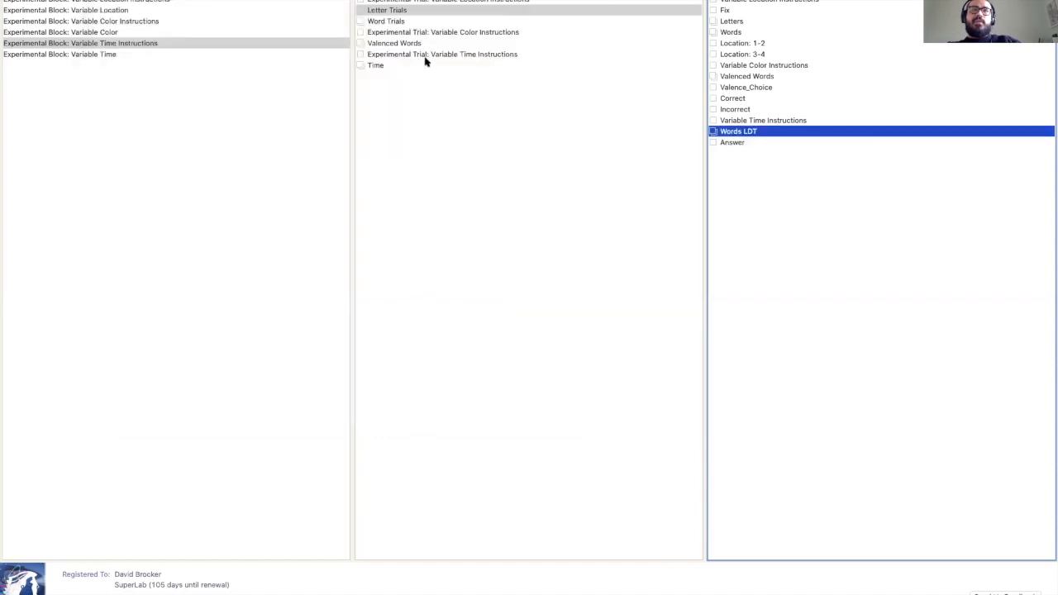
Check which trial and event are linked to the Variable Time Instructions block.
click(430, 55)
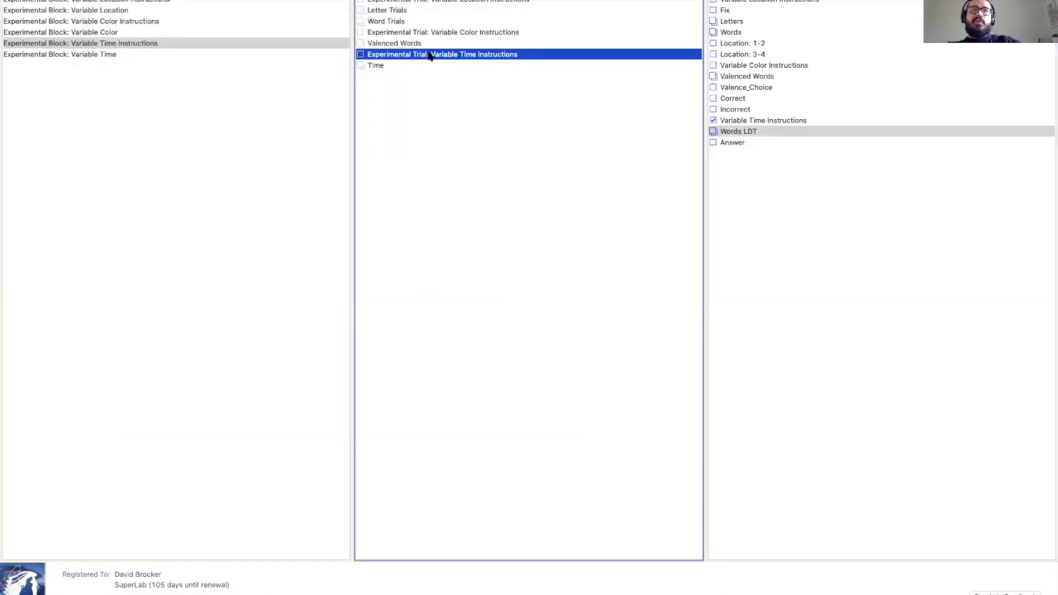
click(339, 44)
click(368, 55)
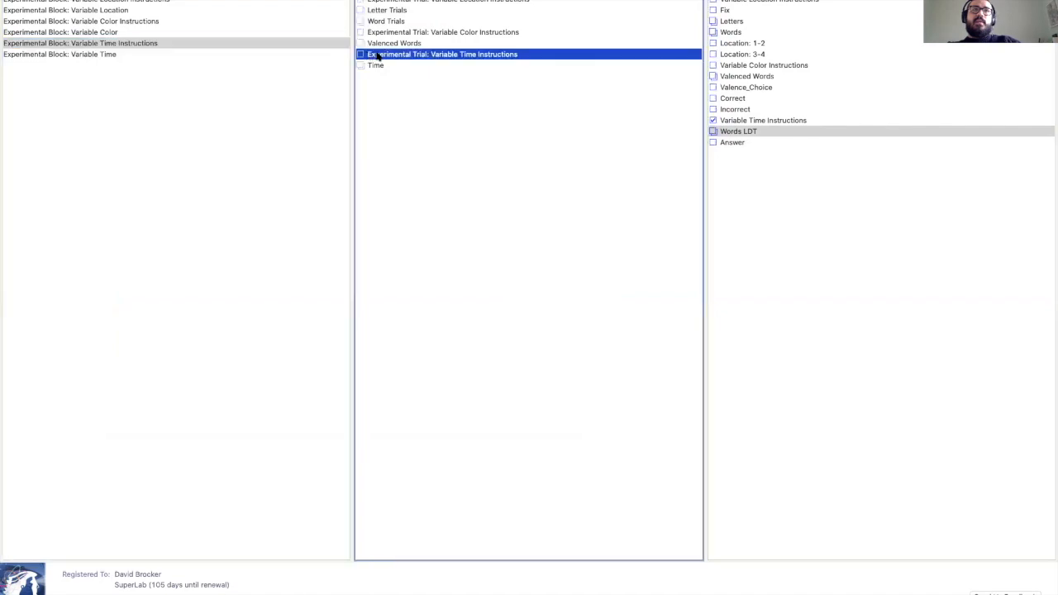
In the Variable Time block, set the Time trial's stimulus list to randomize only once per experiment run.
click(338, 55)
double_click(373, 64)
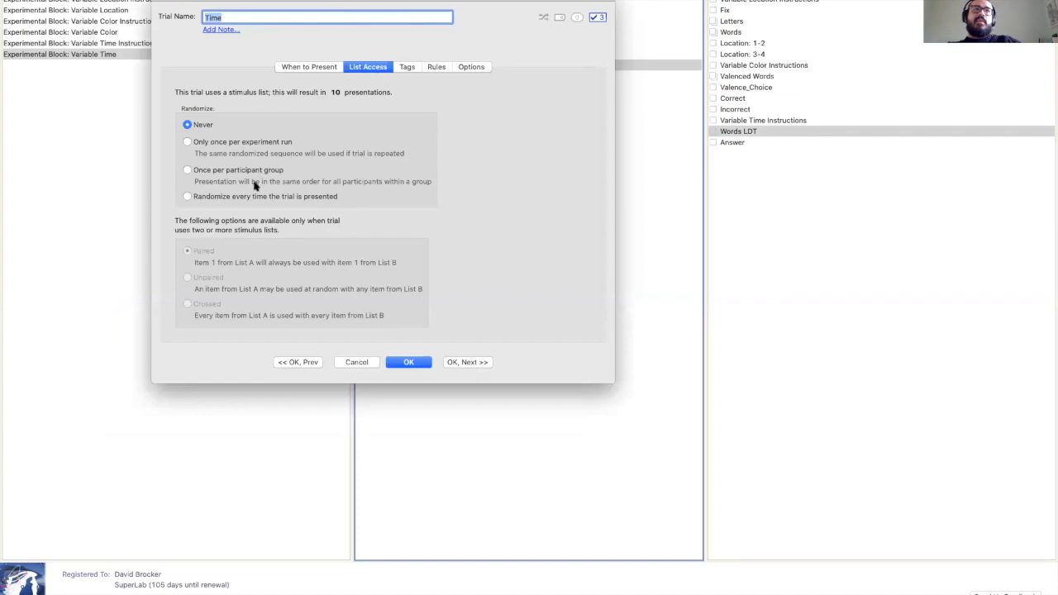
click(262, 143)
click(418, 363)
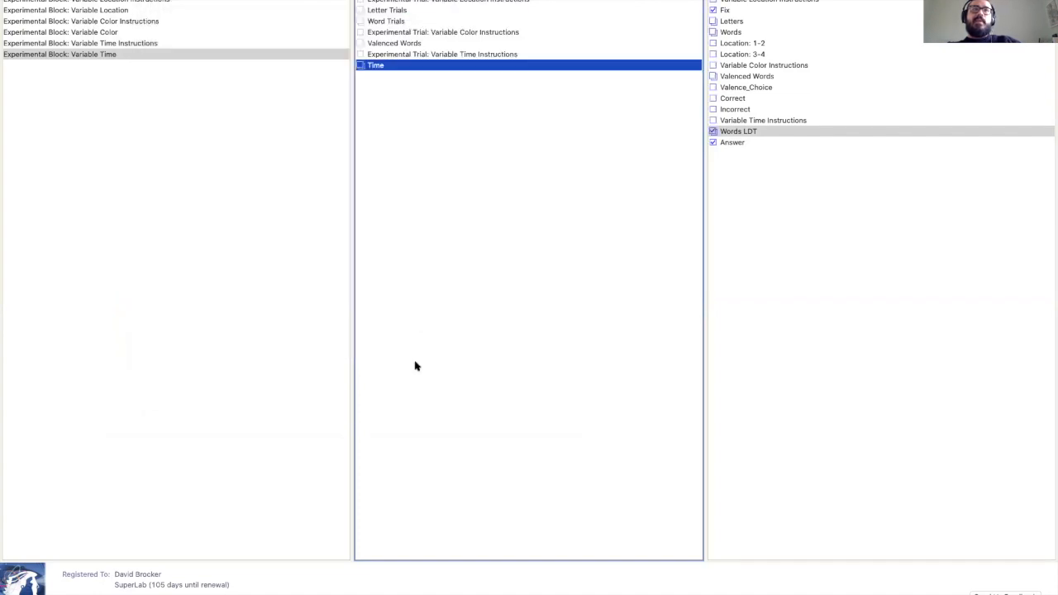
Open the Answer event, review its feedback conditions, and include Positive/Nonword among the correct responses.
click(736, 143)
double_click(737, 144)
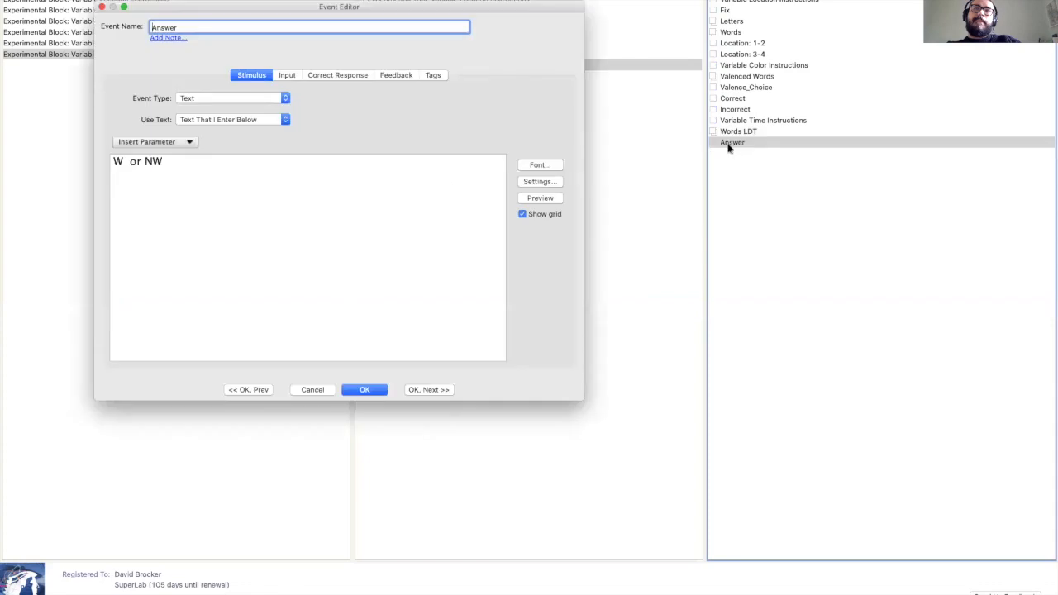
click(383, 75)
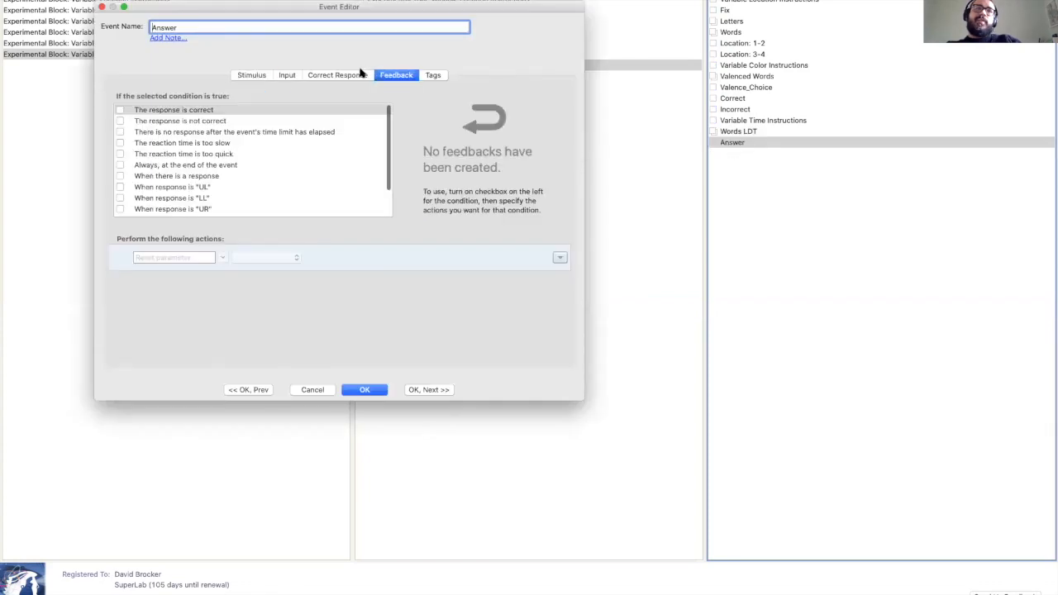
click(361, 75)
click(349, 165)
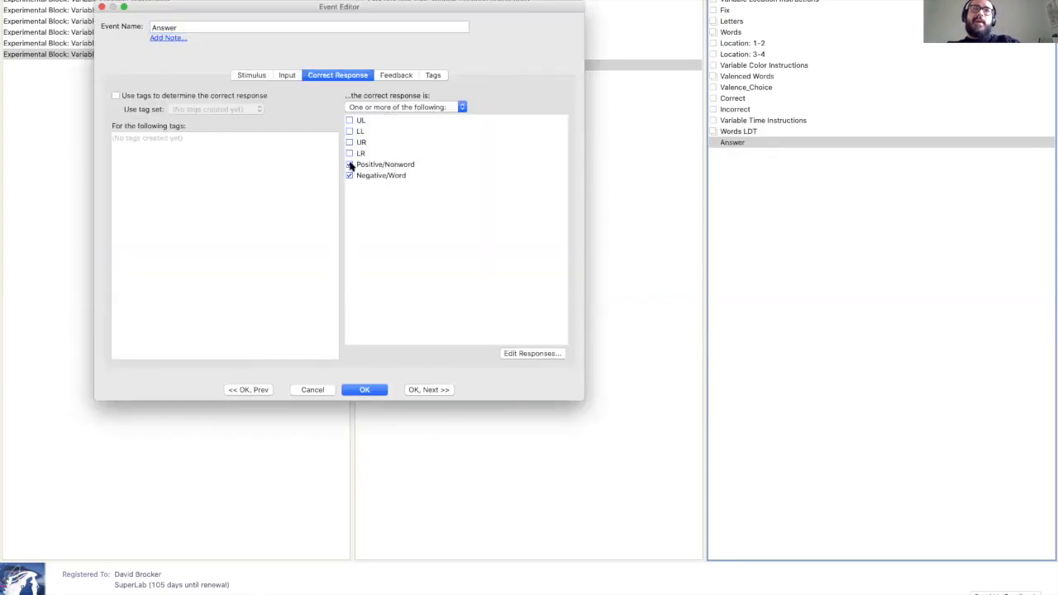
Open the participant response definitions, check the key assigned to the Positive/Nonword keyboard response, and close them.
click(532, 354)
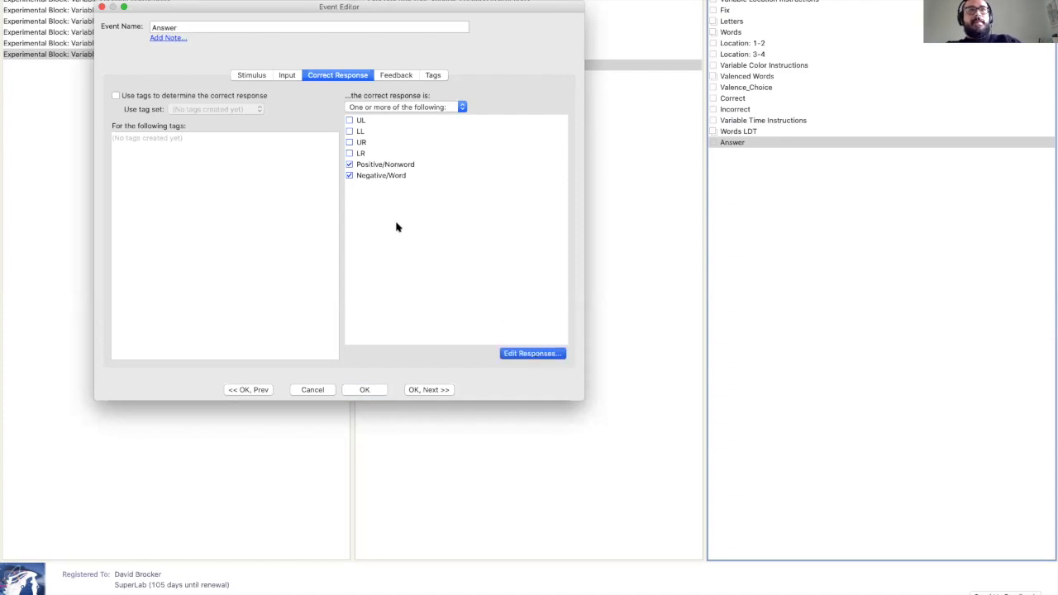
double_click(382, 146)
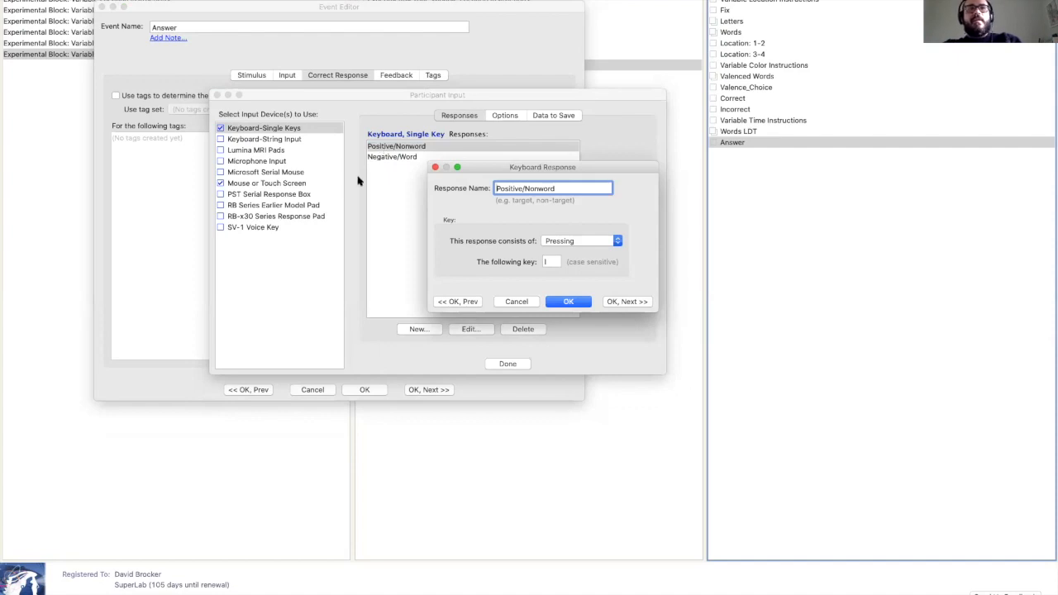
click(568, 301)
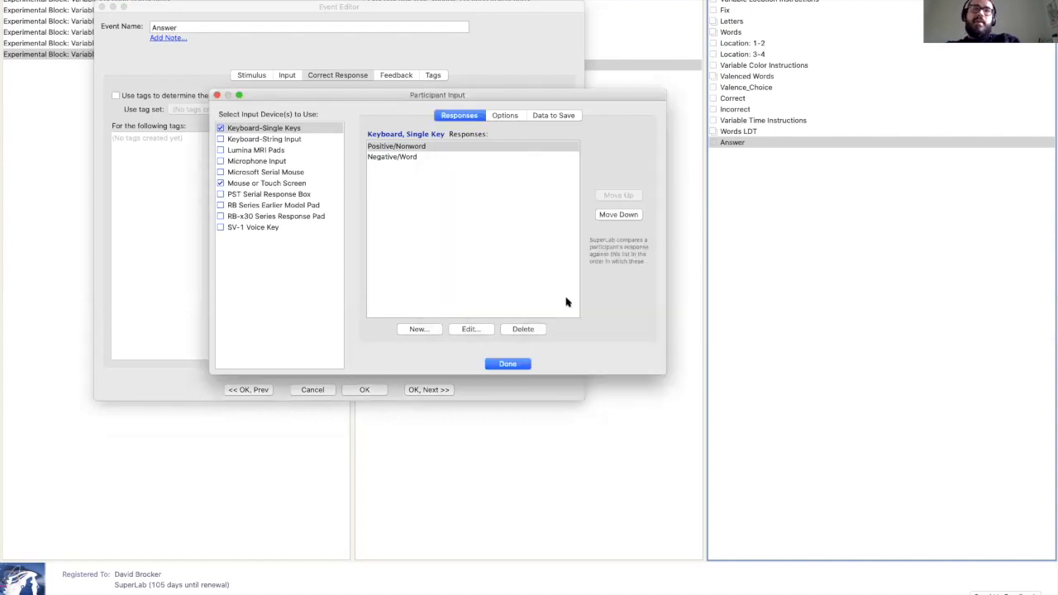
click(507, 364)
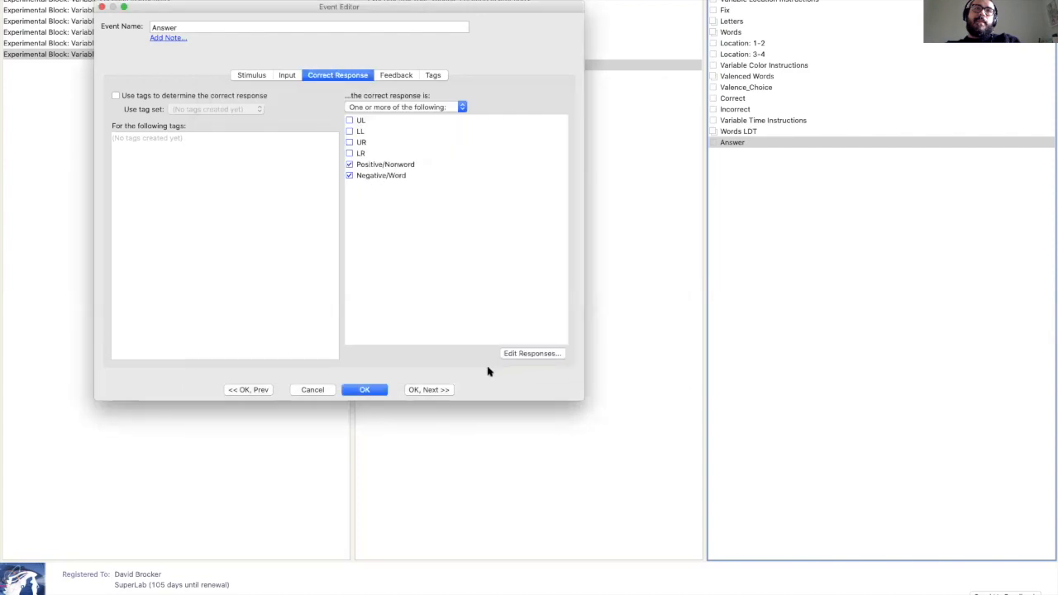
Review the input settings of the Answer event and the preceding Words LDT event, and close the event editor.
click(287, 76)
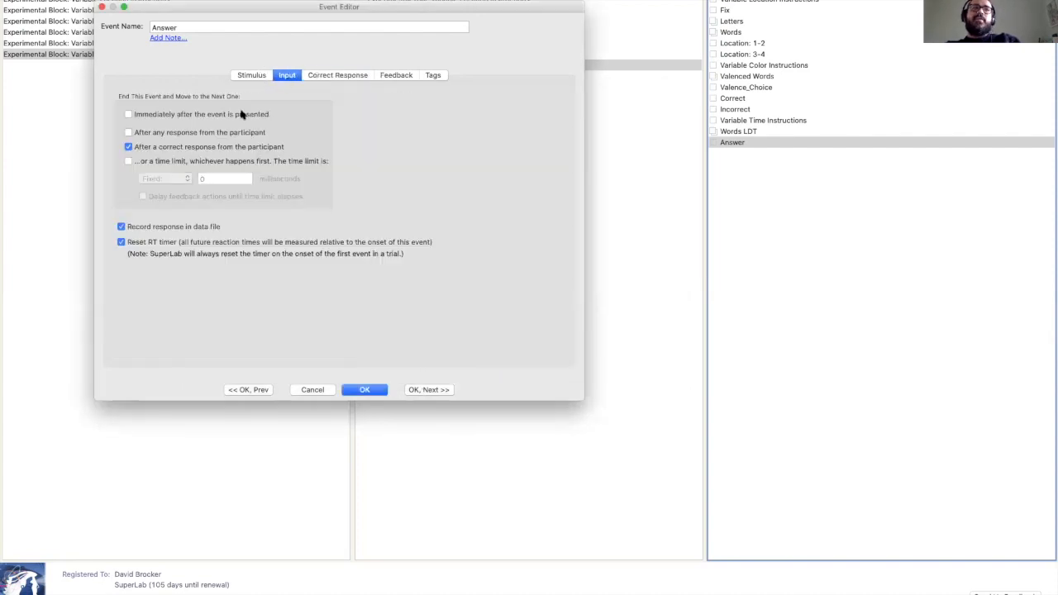
click(259, 390)
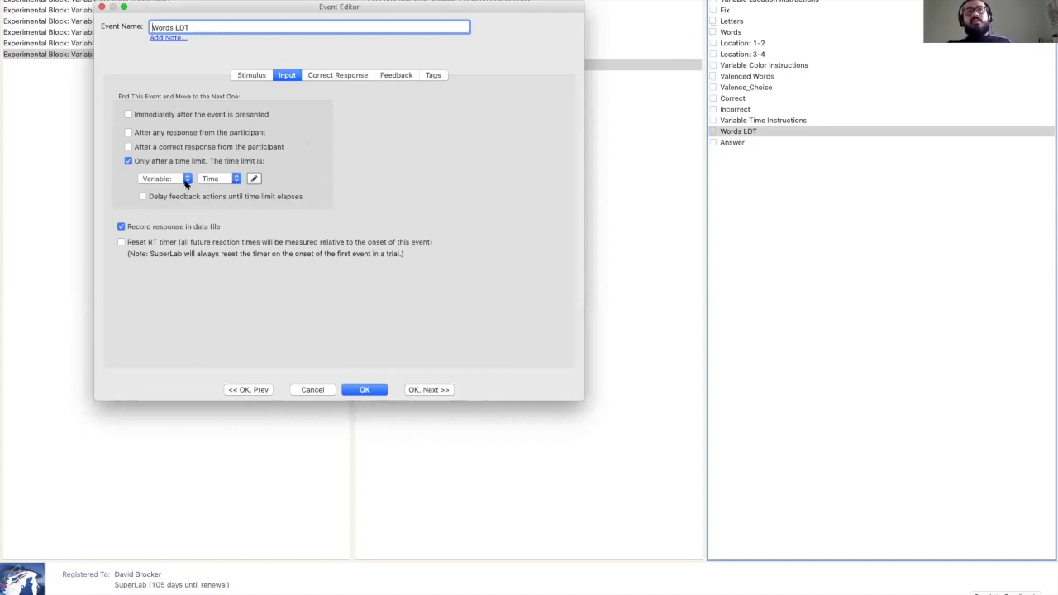
click(372, 390)
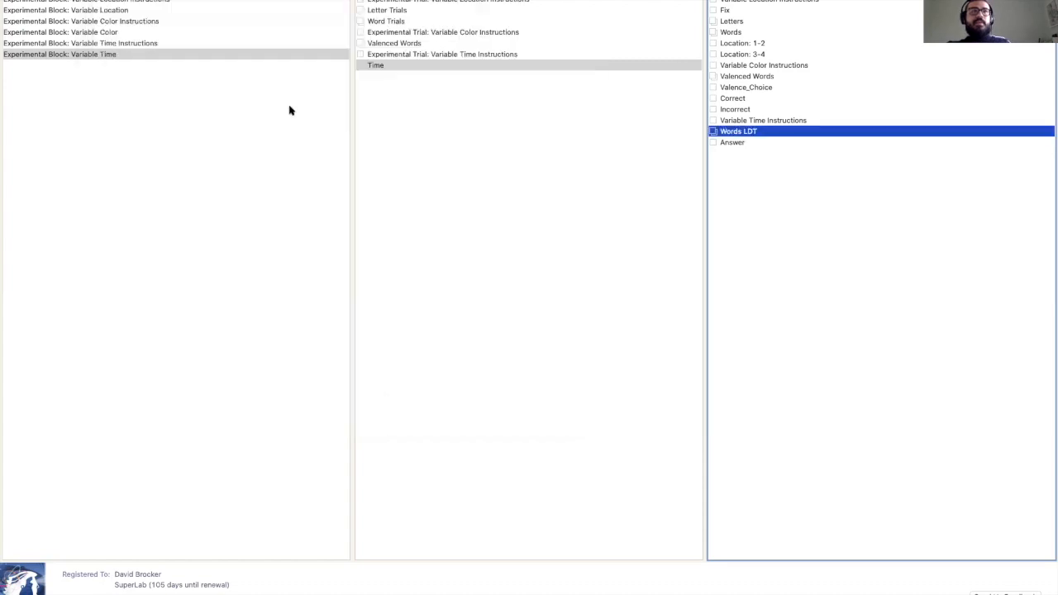
Select the Variable Time Instructions and Variable Time blocks together and run only those blocks.
click(293, 53)
click(299, 42)
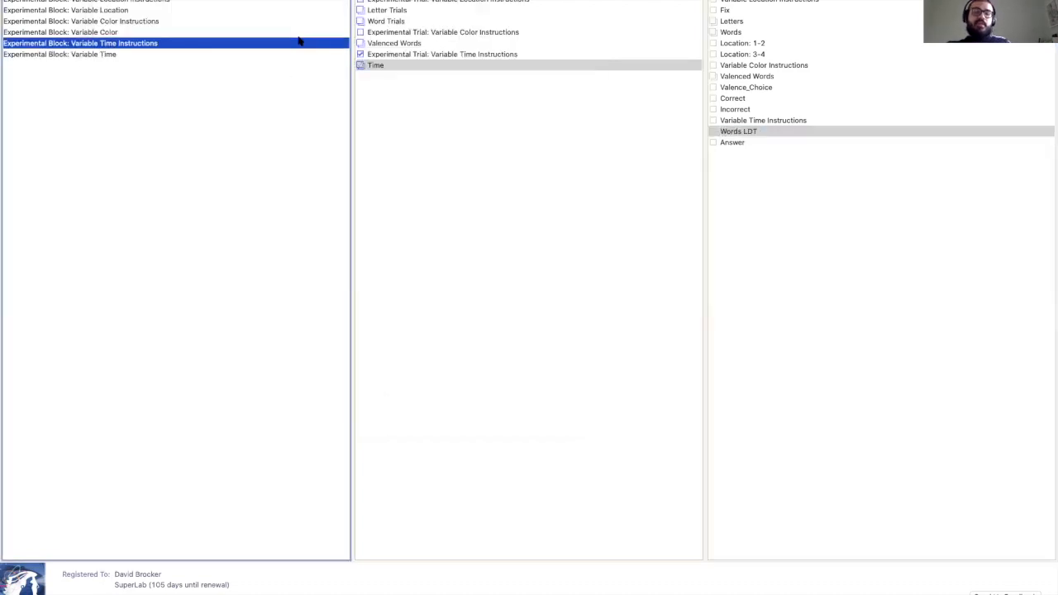
key(shift+Down)
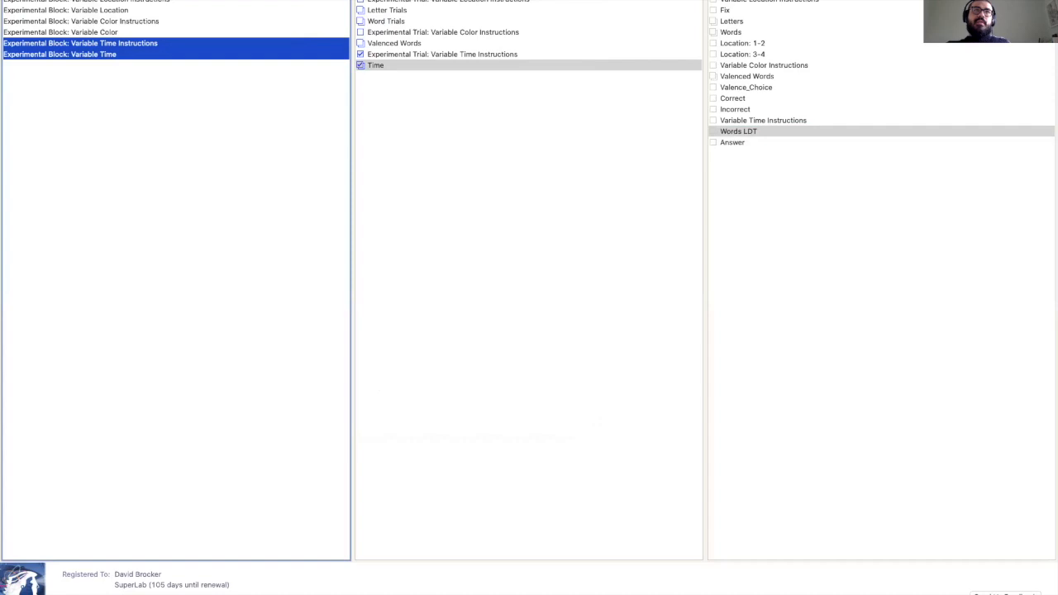
key(super+r)
click(543, 358)
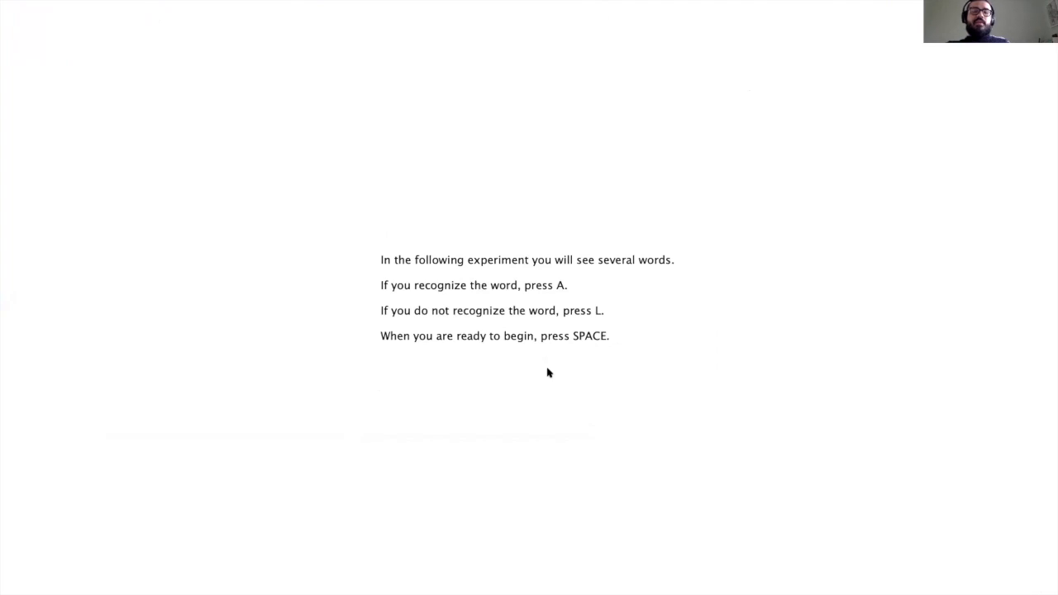
Start the trials from the instructions, answer word or nonword for each stimulus to the end of the run, and clear the trial selection.
key(space)
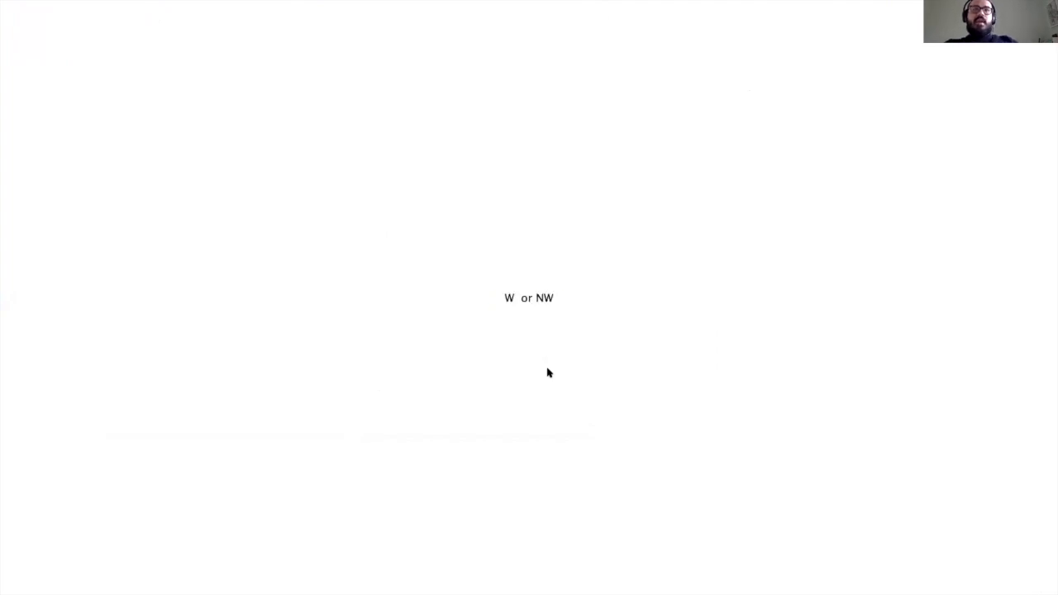
key(w)
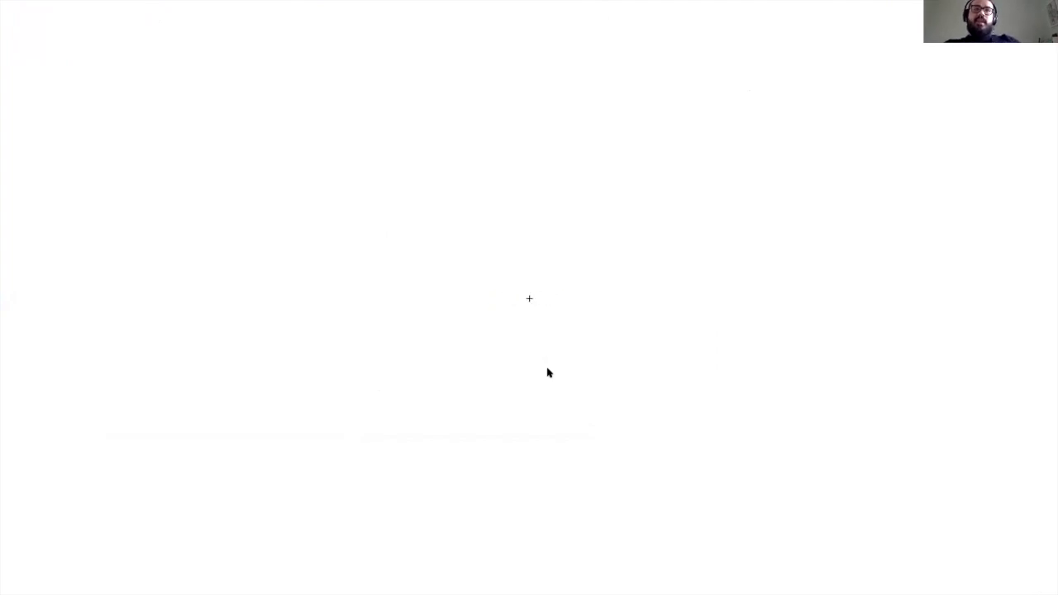
key(n)
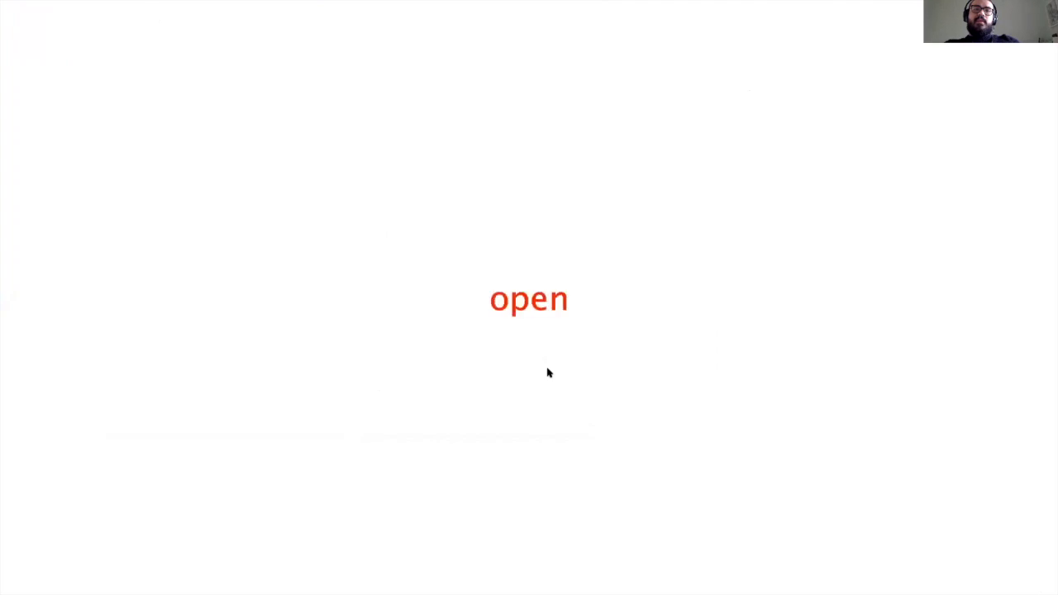
key(w)
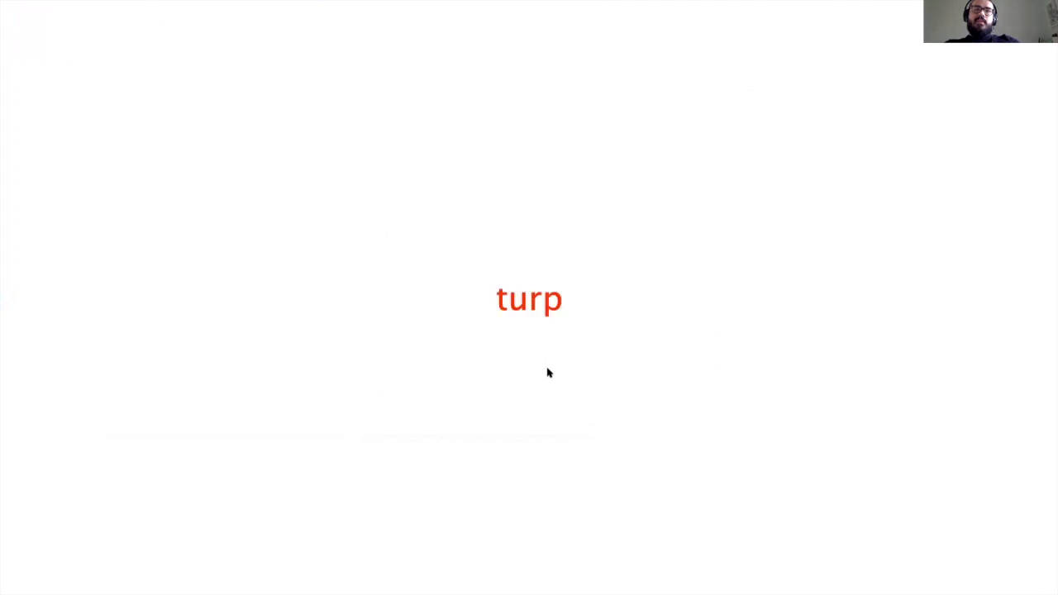
key(n)
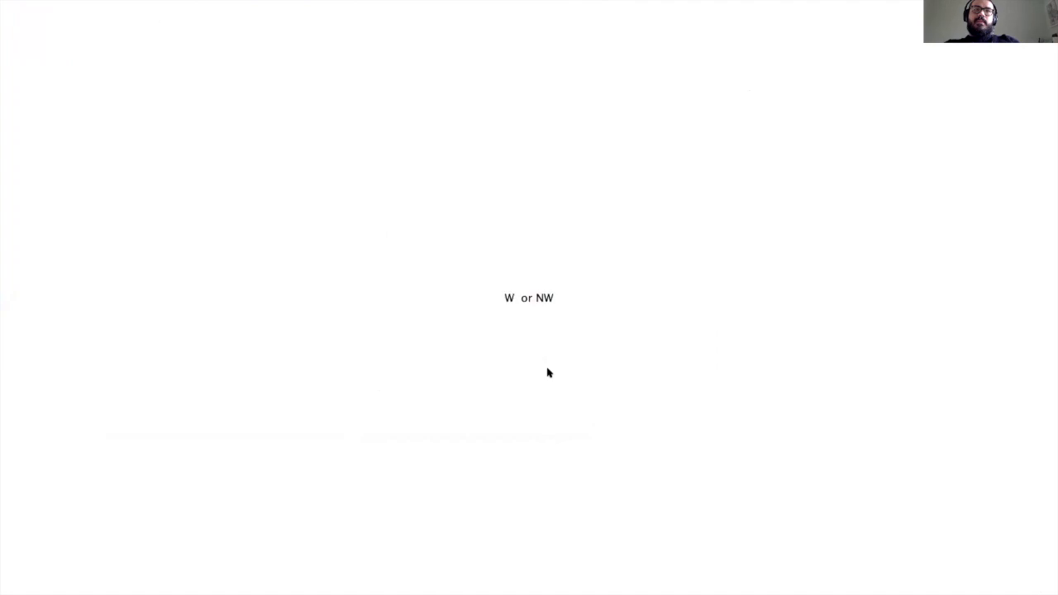
key(w)
key(w)
key(n)
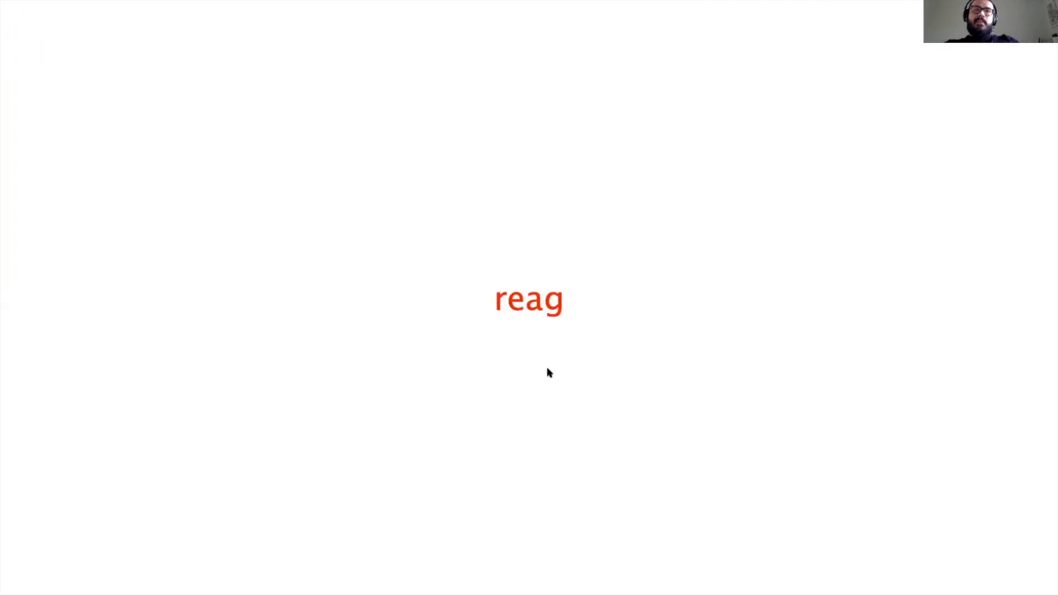
key(w)
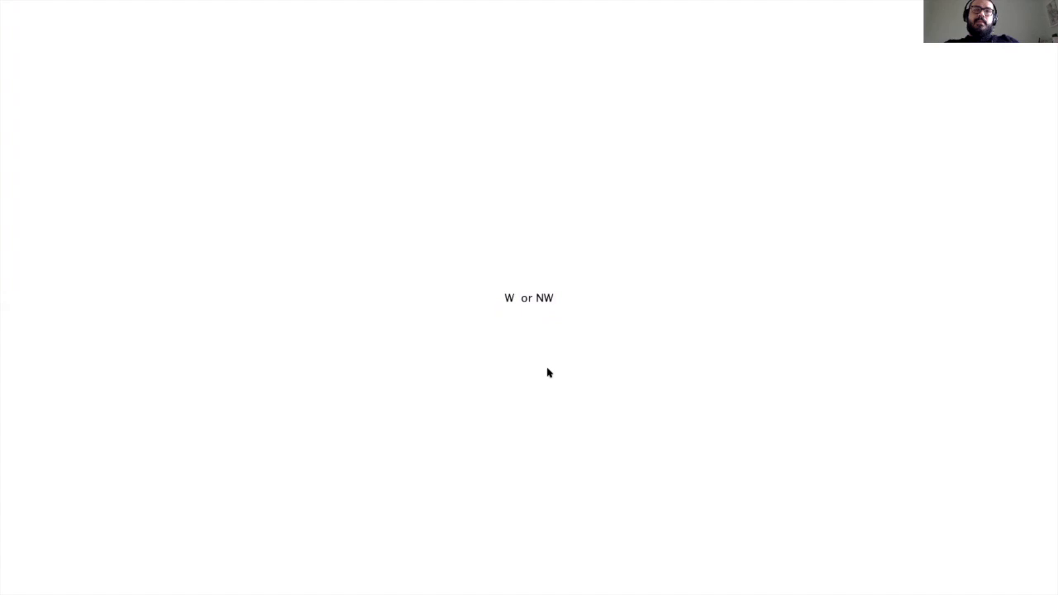
key(w)
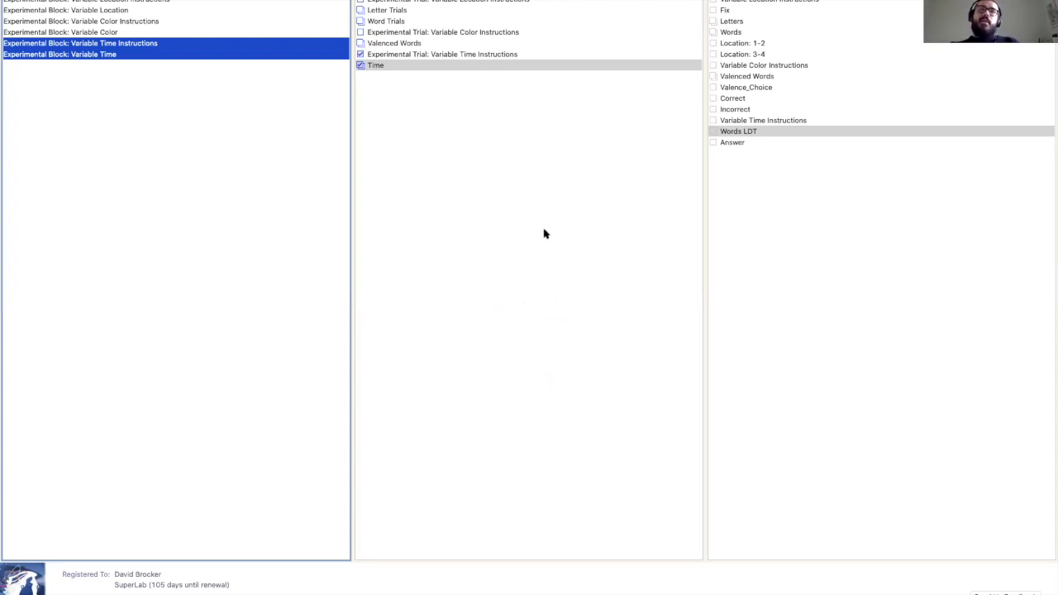
click(573, 196)
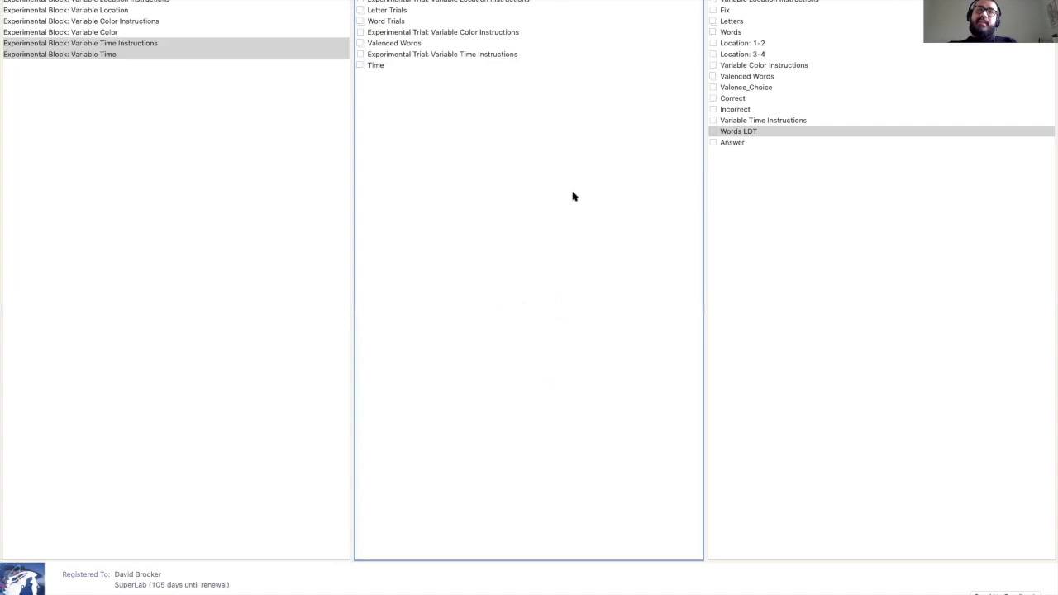